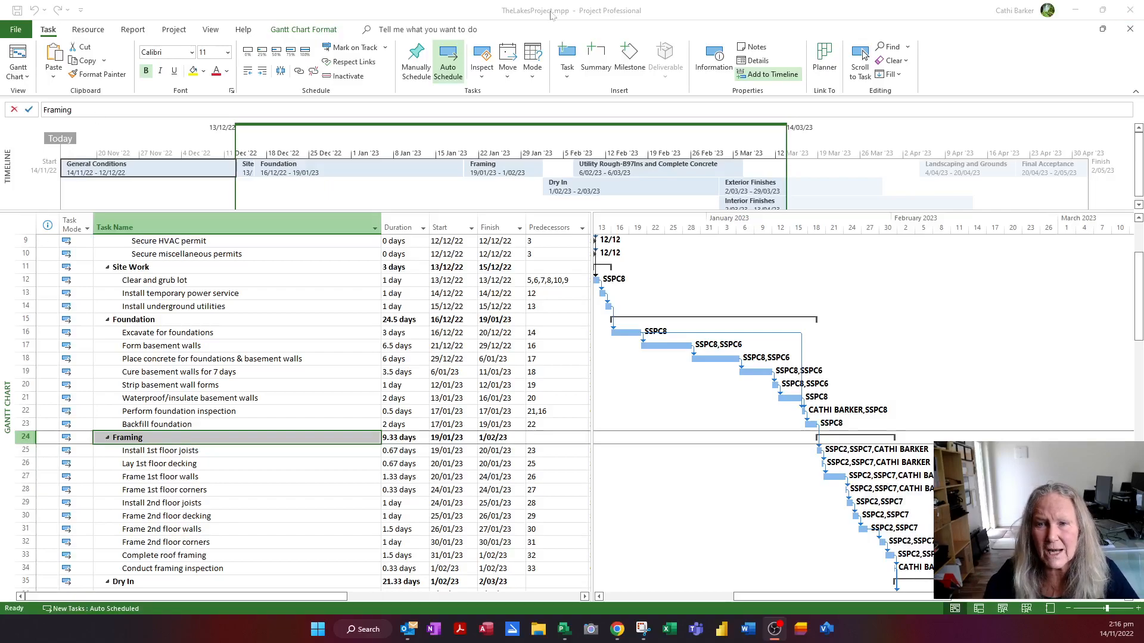
{"action": "left_click", "coordinate": [297, 438]}
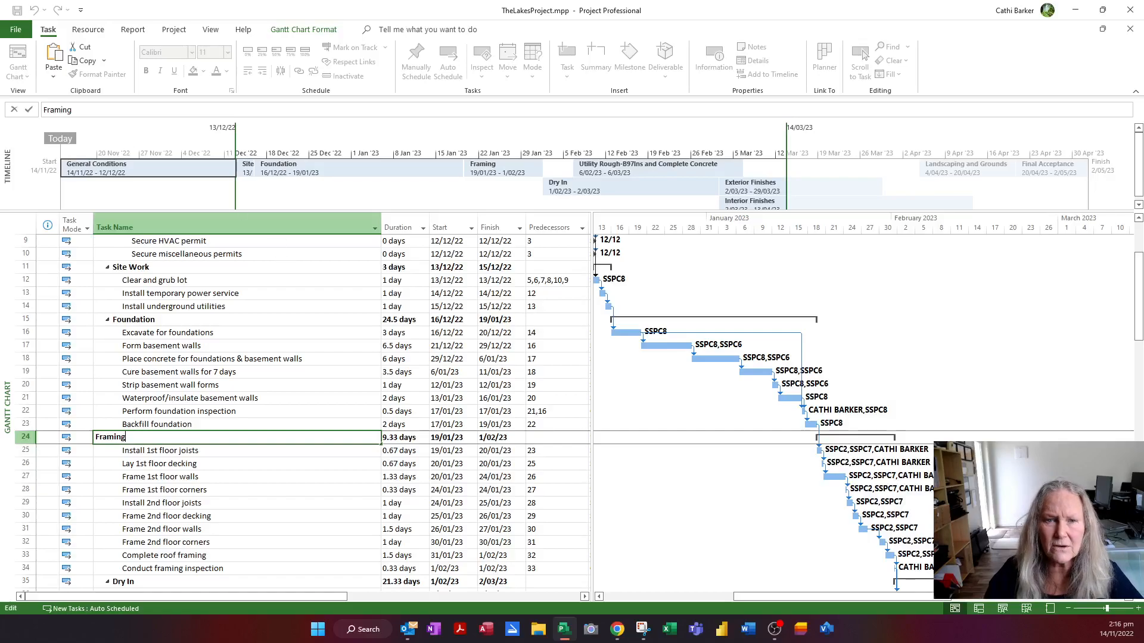
{"action": "left_click", "coordinate": [22, 32]}
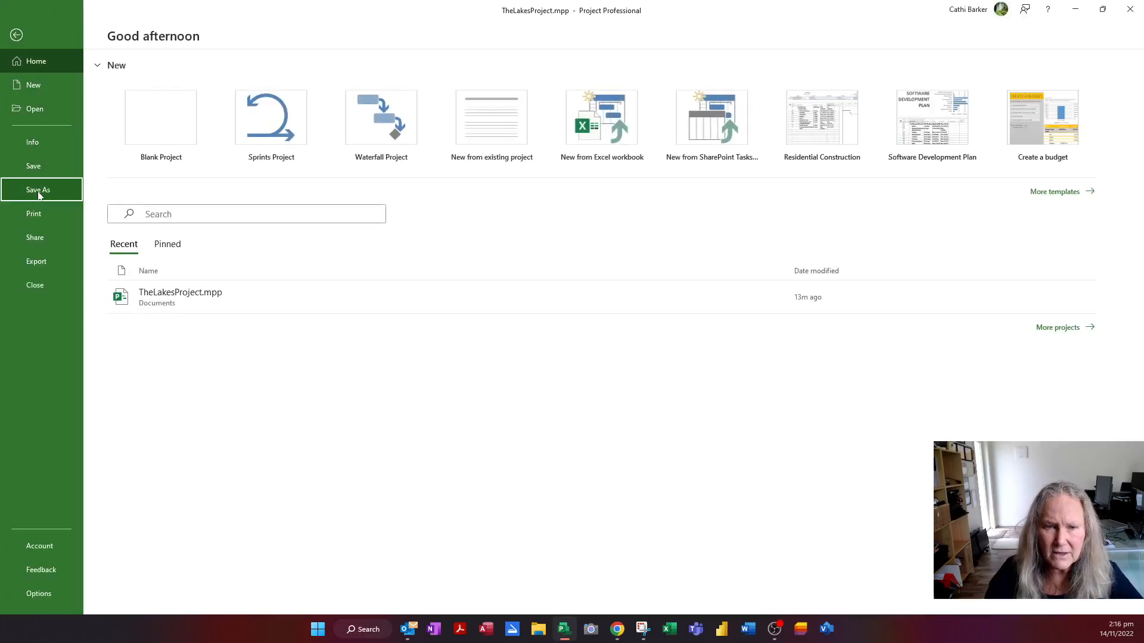
{"action": "left_click", "coordinate": [43, 190]}
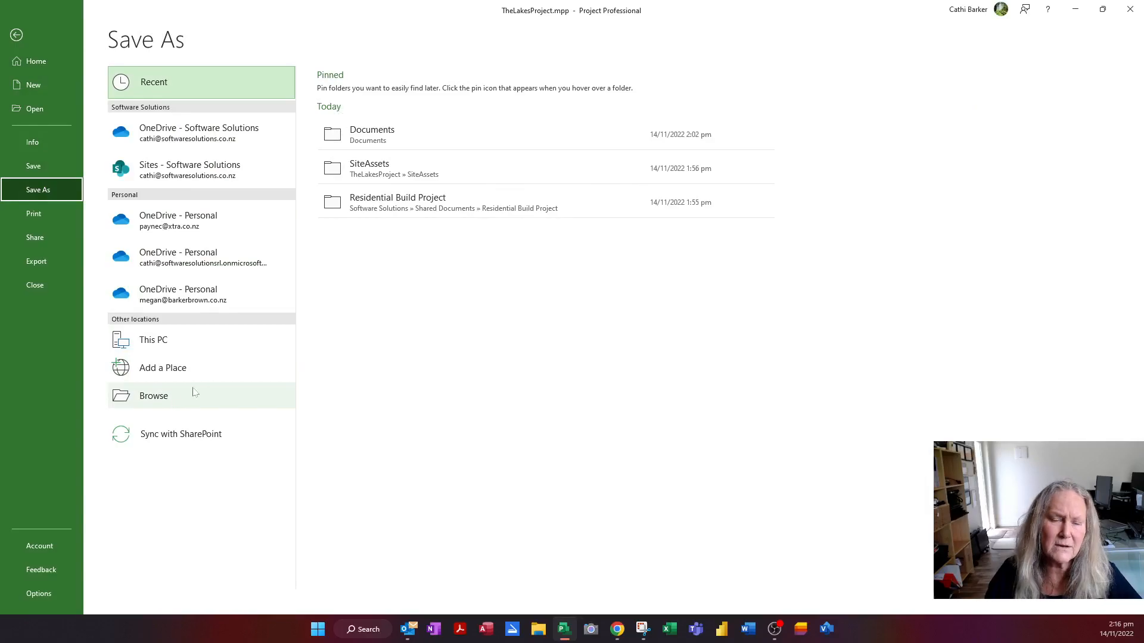
{"action": "left_click", "coordinate": [15, 35]}
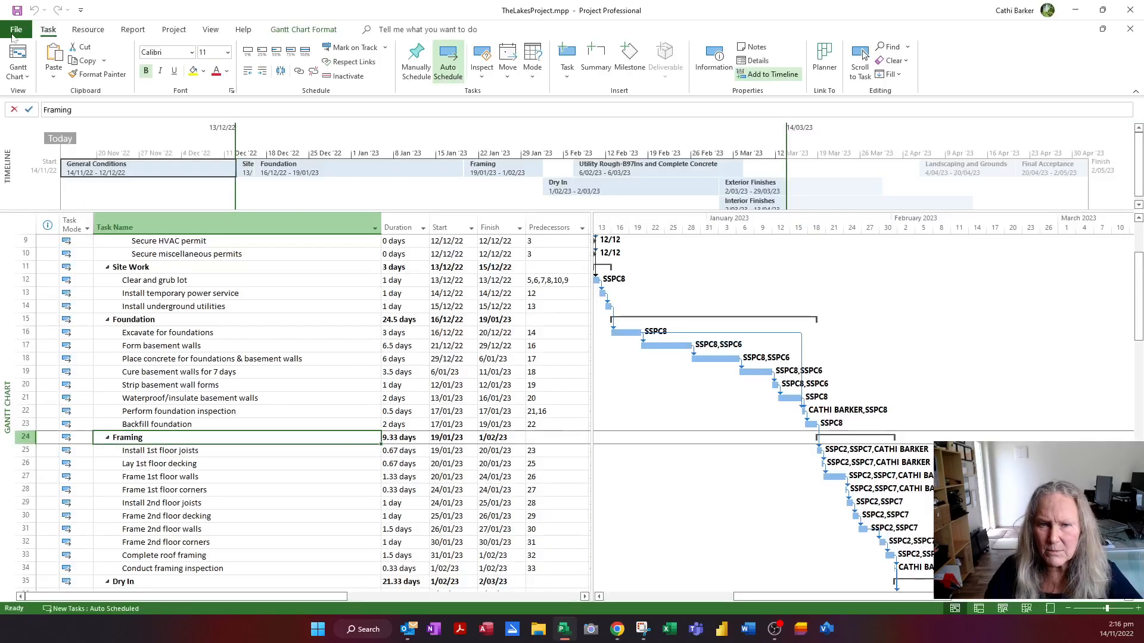
Step: Save the project as a PDF file named TheLakesProject.pdf in the Documents folder
{"action": "key", "text": "F12"}
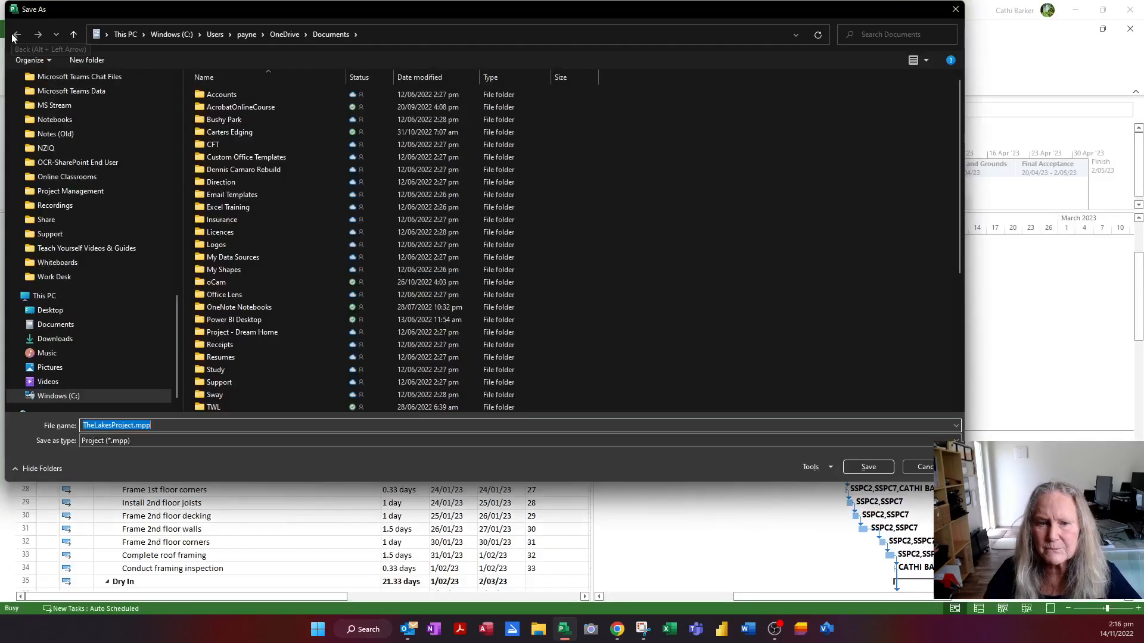
{"action": "left_click", "coordinate": [131, 441]}
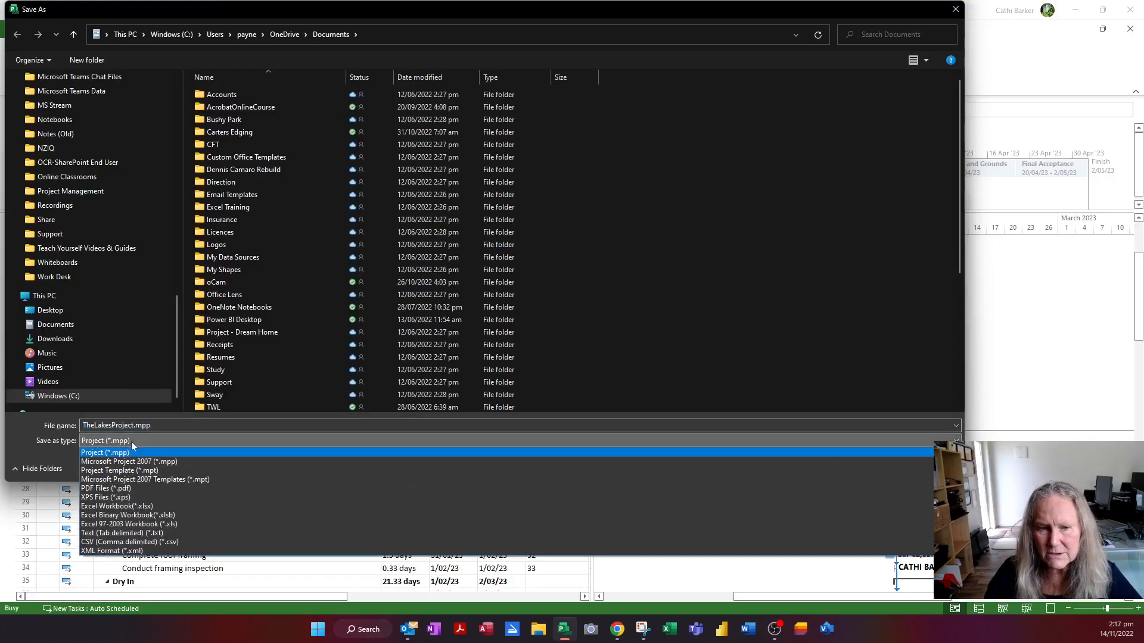
{"action": "left_click", "coordinate": [141, 488]}
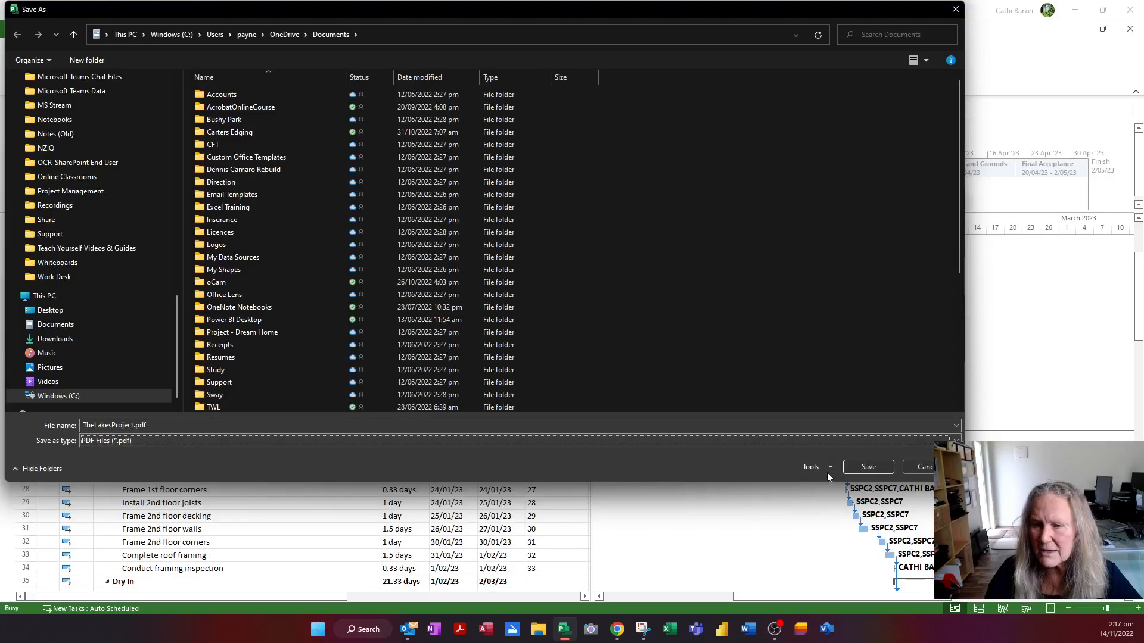
{"action": "left_click", "coordinate": [867, 468]}
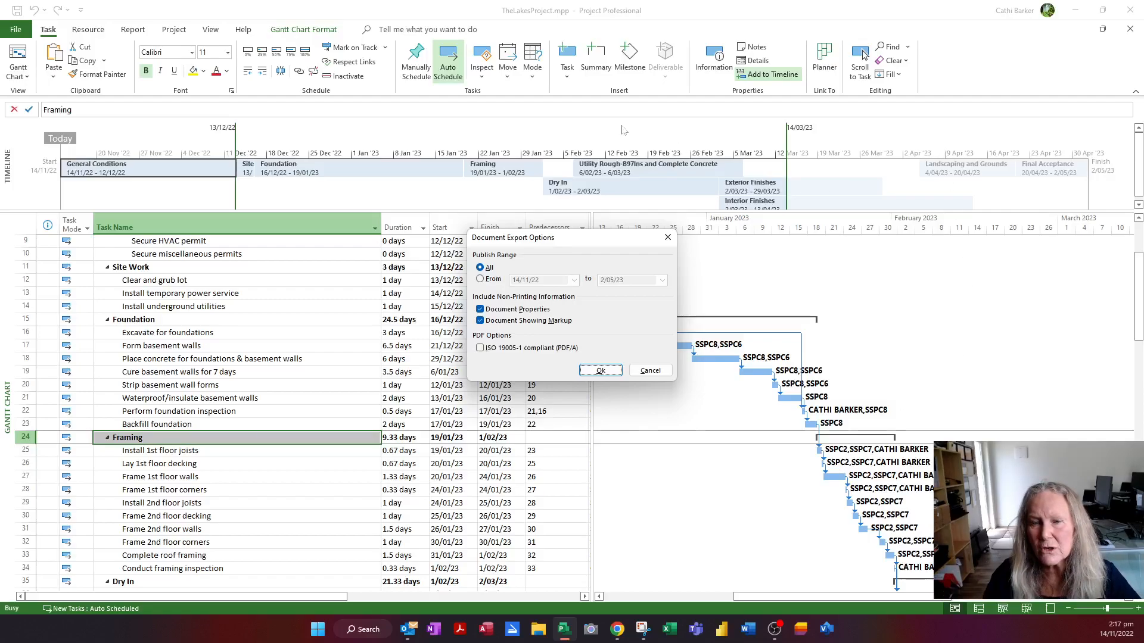
Step: Limit the PDF's publish range to 1/01/2023 through 2/05/23 and export it
{"action": "left_click", "coordinate": [480, 279]}
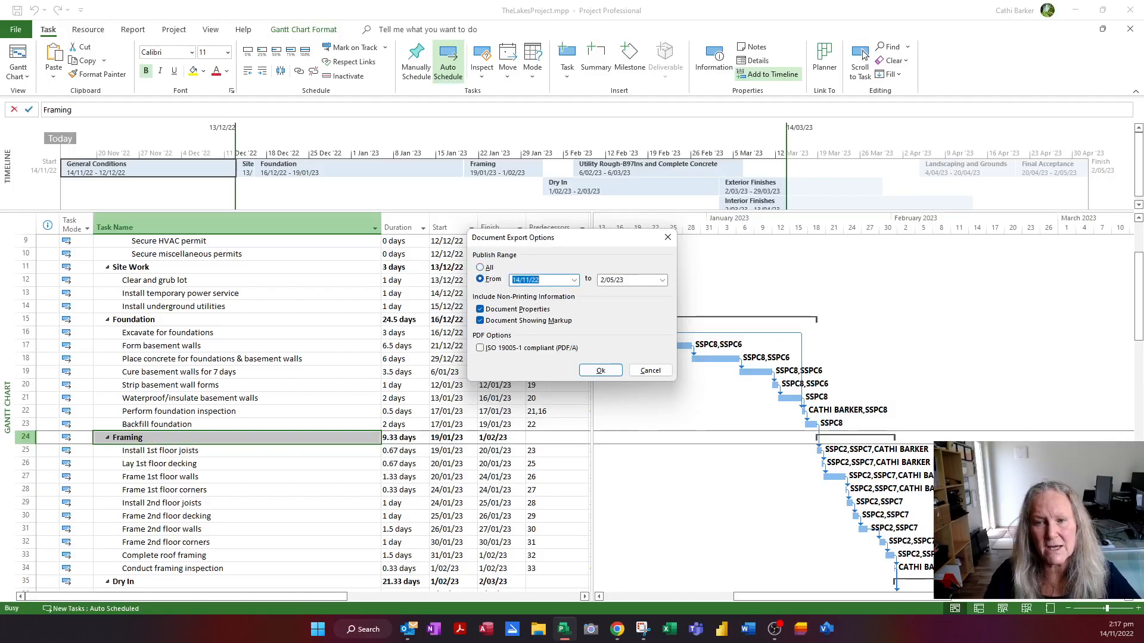
{"action": "left_click", "coordinate": [574, 280]}
{"action": "left_click", "coordinate": [571, 294]}
{"action": "left_click", "coordinate": [571, 294]}
{"action": "left_click", "coordinate": [485, 320]}
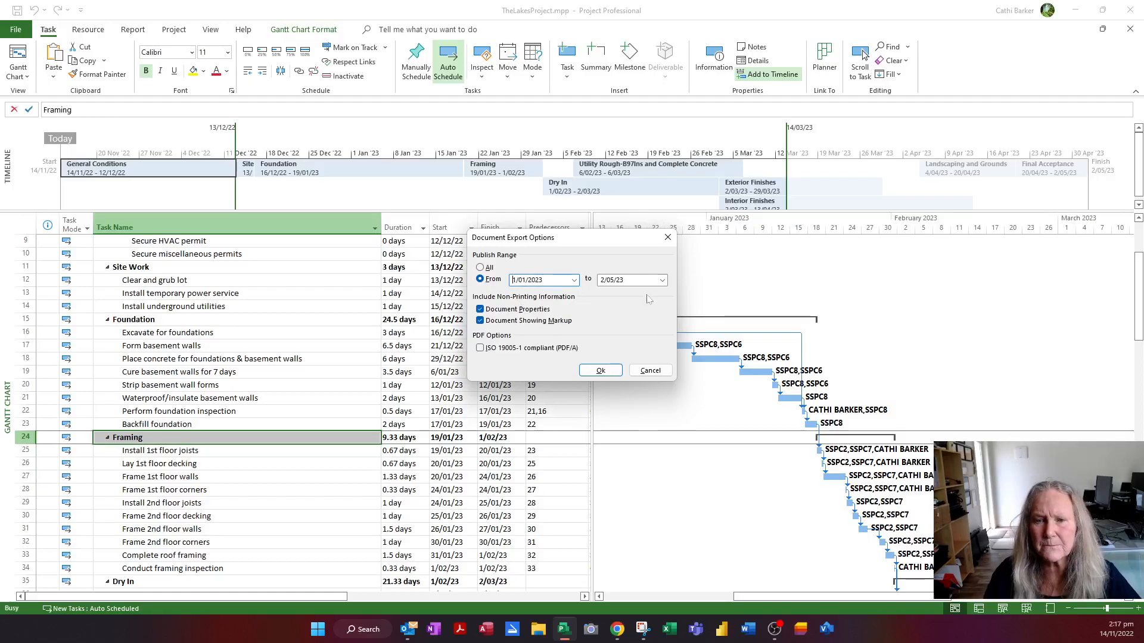
{"action": "left_click", "coordinate": [599, 370]}
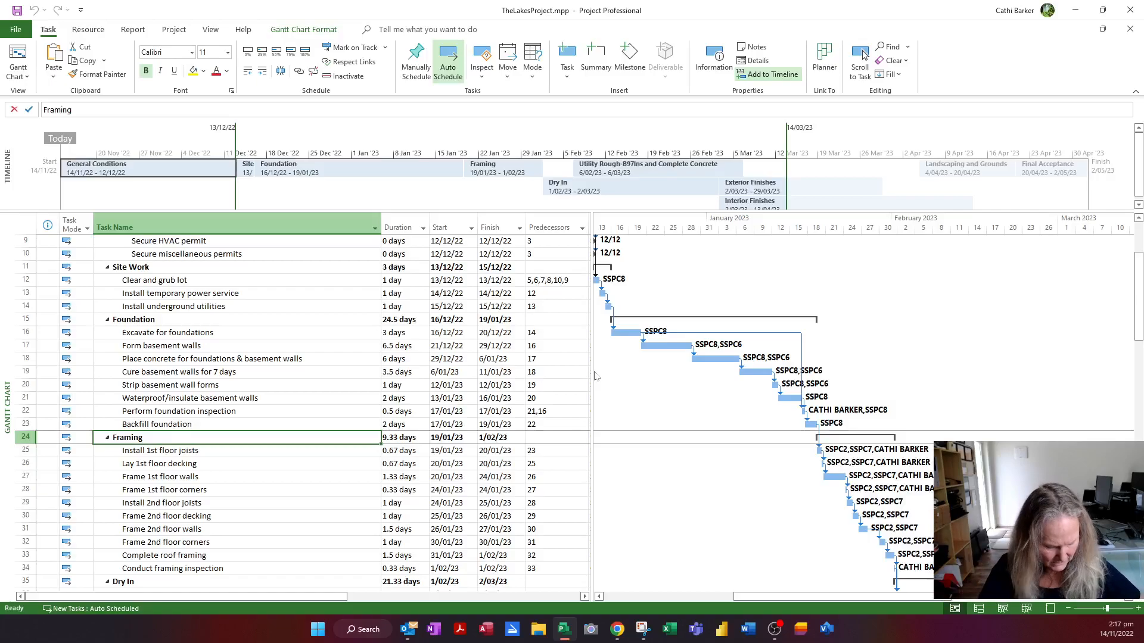
Step: Open TheLakesProject.pdf from the This PC Documents folder in File Explorer and maximize its window
{"action": "key", "text": "super+e"}
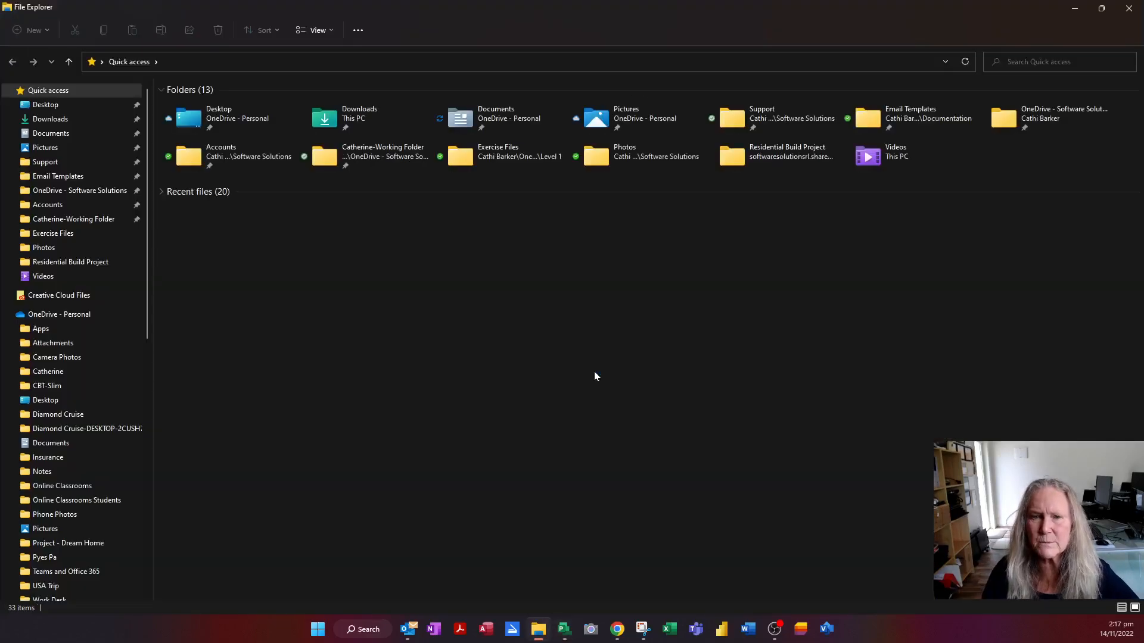
{"action": "scroll", "coordinate": [98, 442], "scroll_direction": "down", "scroll_amount": 9}
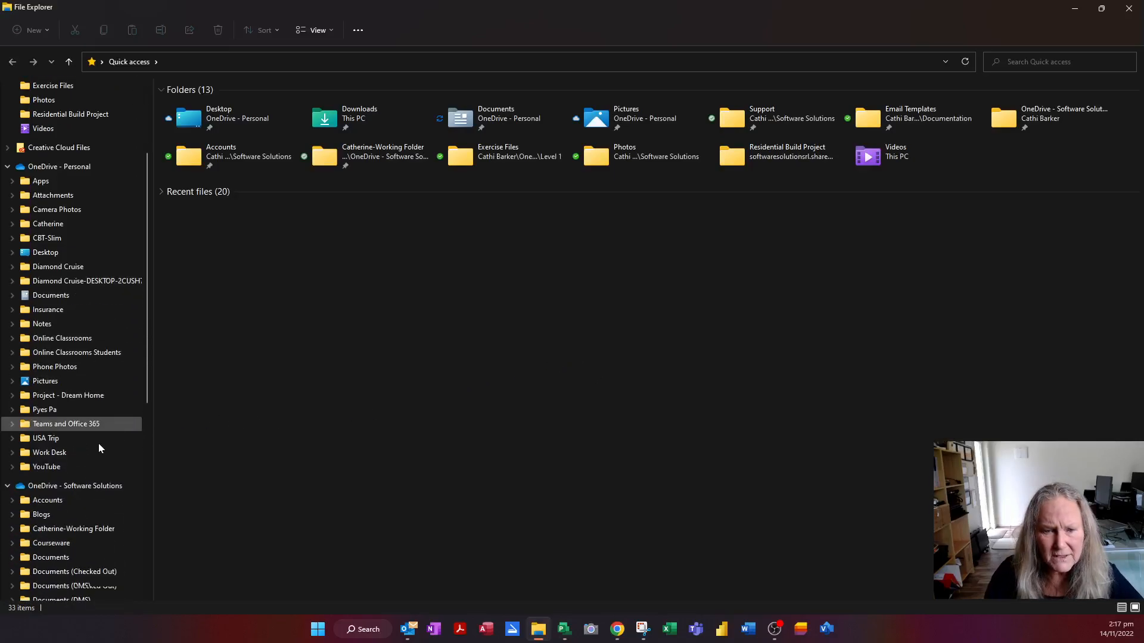
{"action": "scroll", "coordinate": [95, 464], "scroll_direction": "down", "scroll_amount": 4}
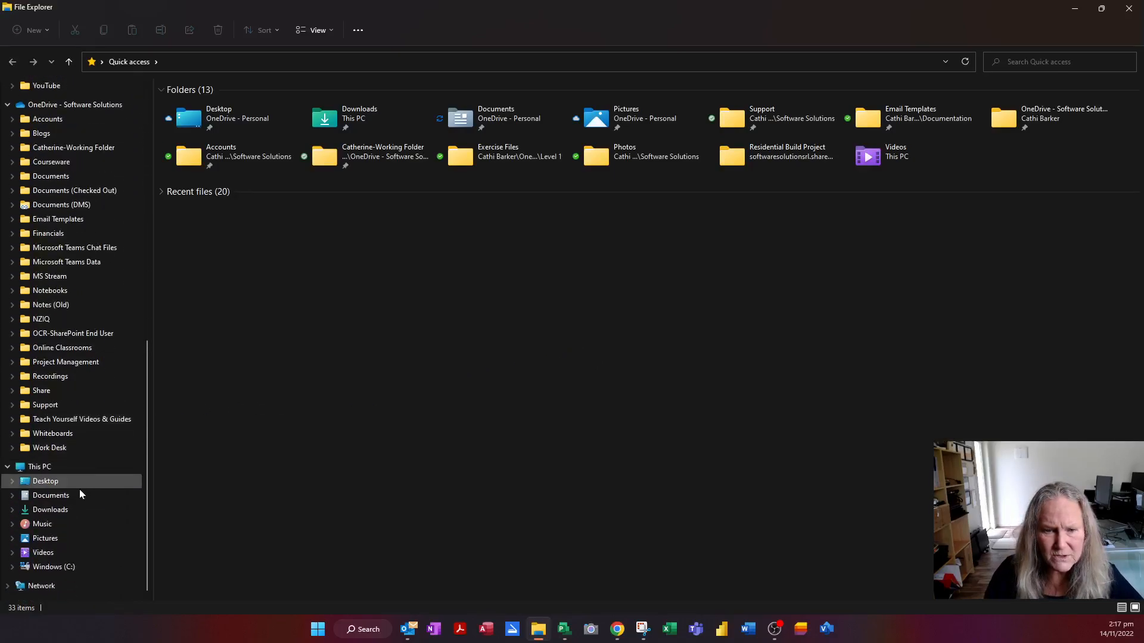
{"action": "left_click", "coordinate": [63, 500]}
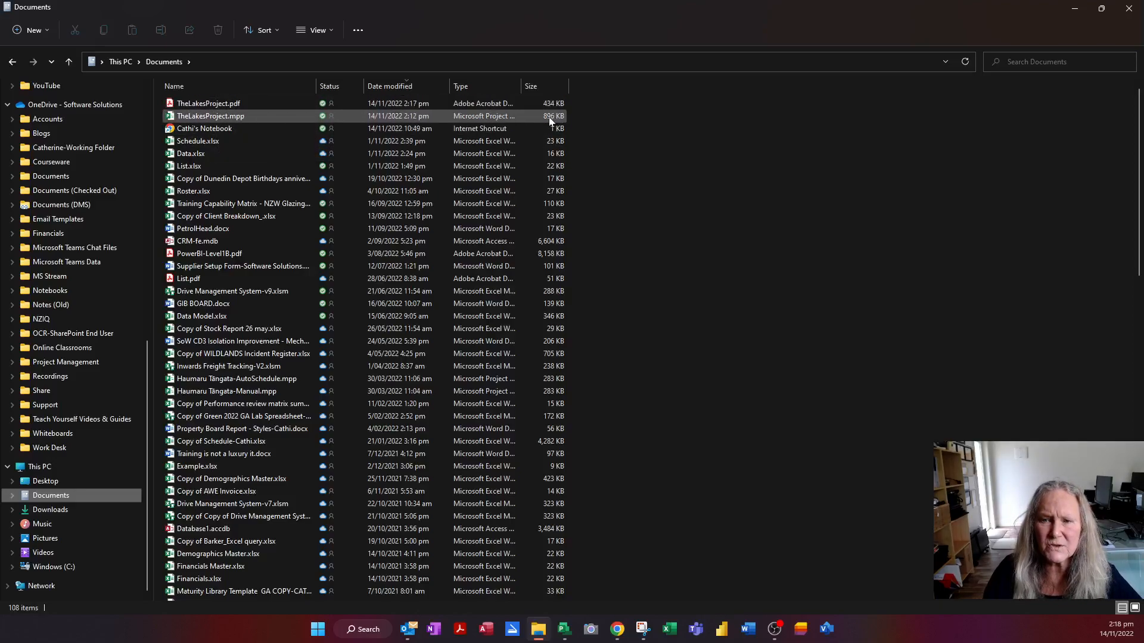
{"action": "double_click", "coordinate": [238, 105]}
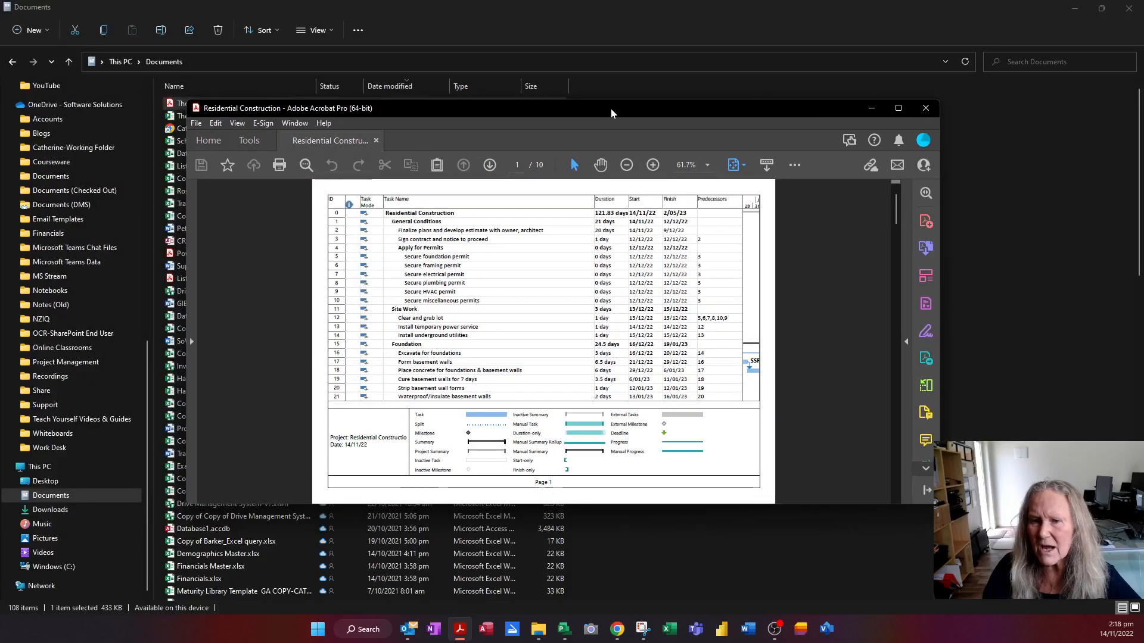
{"action": "double_click", "coordinate": [610, 109]}
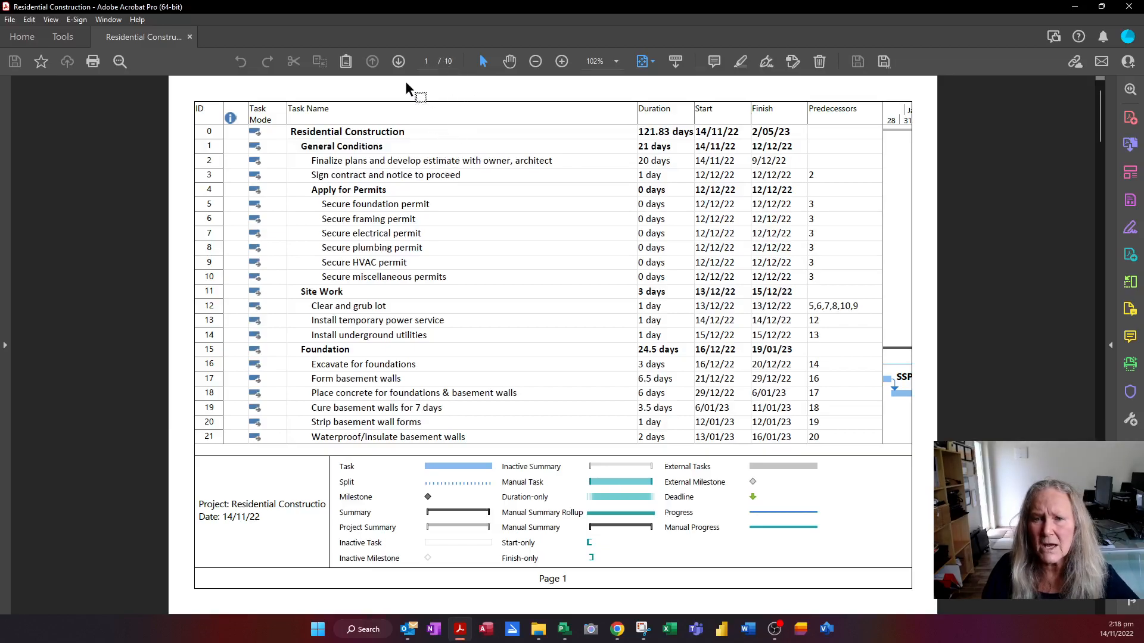
Step: Page through the exported PDF to examine how the task table and Gantt chart are split across pages
{"action": "left_click", "coordinate": [397, 61]}
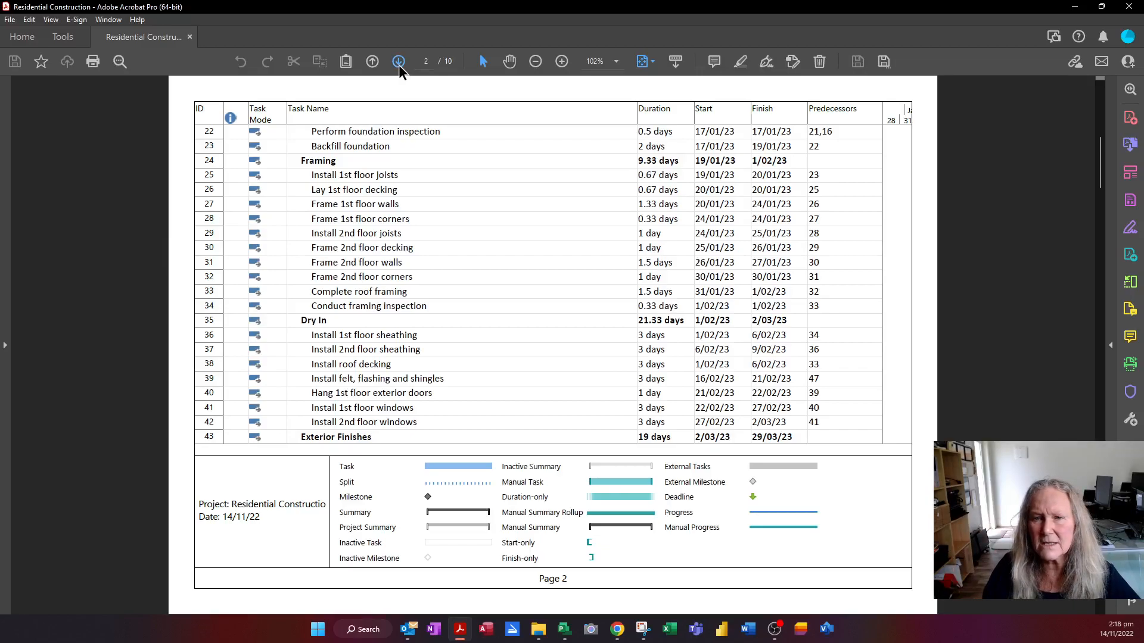
{"action": "left_click", "coordinate": [398, 62]}
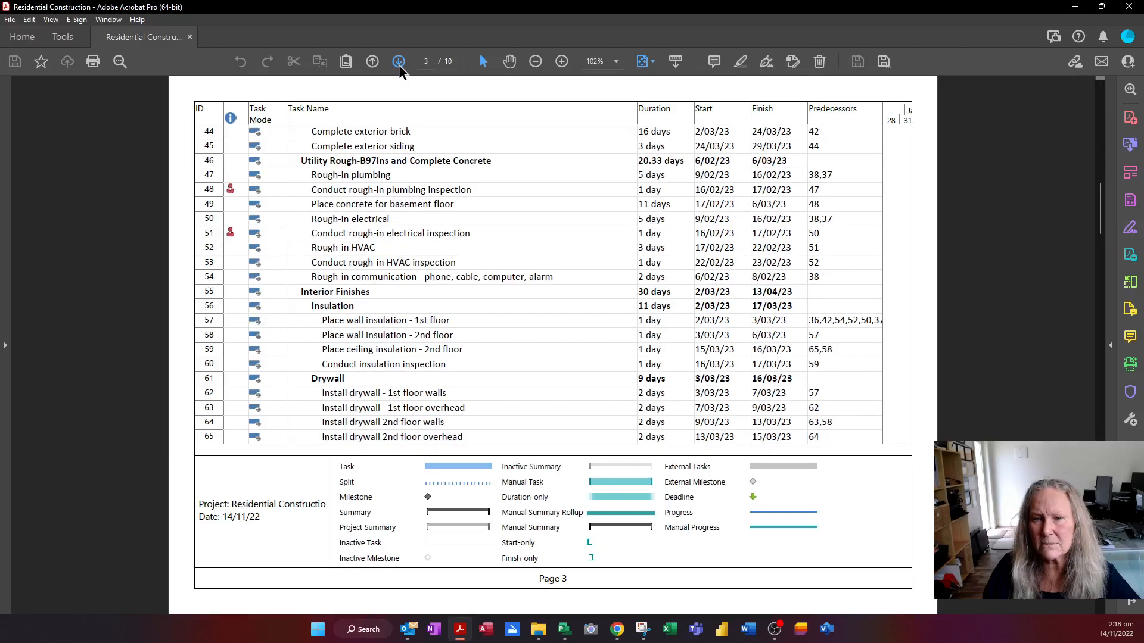
{"action": "left_click", "coordinate": [398, 63]}
{"action": "left_click", "coordinate": [399, 62]}
{"action": "left_click", "coordinate": [399, 63]}
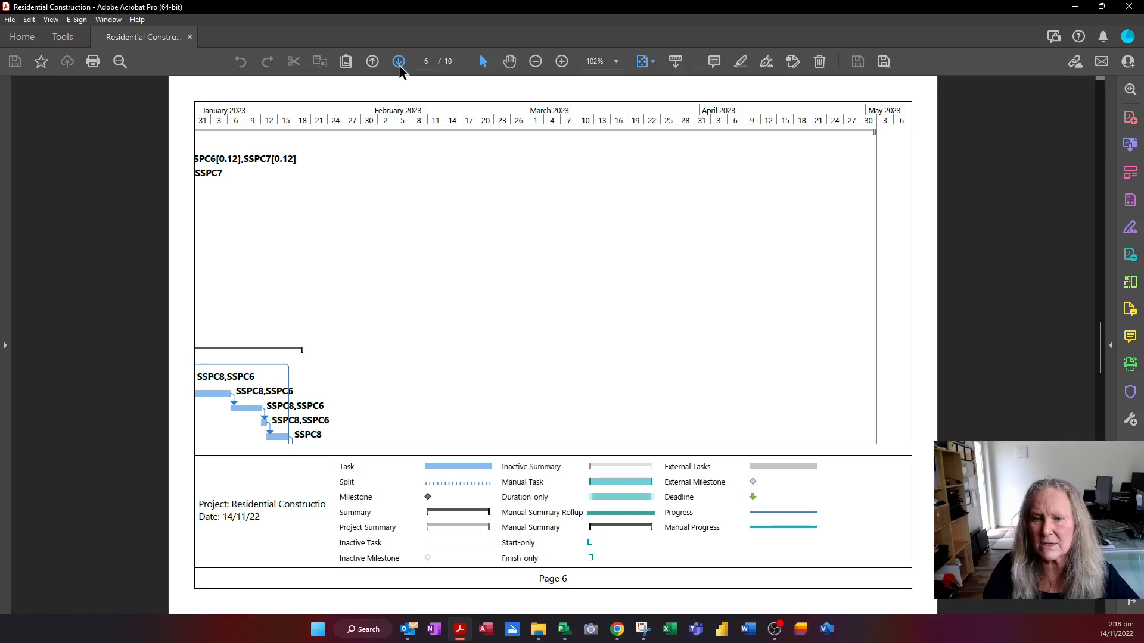
{"action": "left_click", "coordinate": [398, 62]}
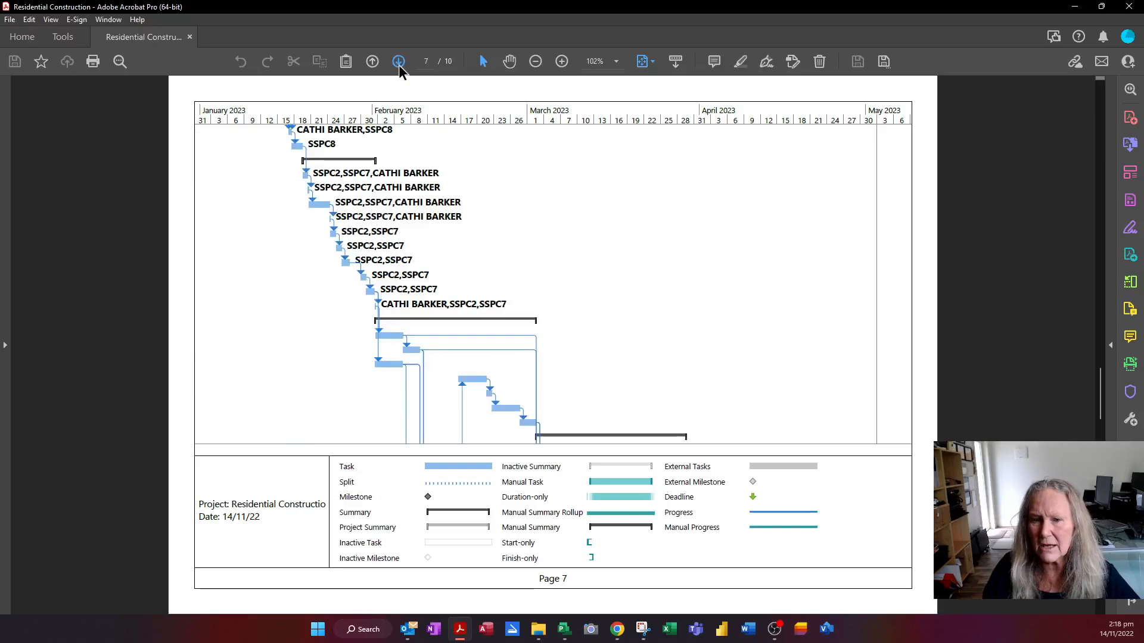
{"action": "left_click", "coordinate": [399, 62]}
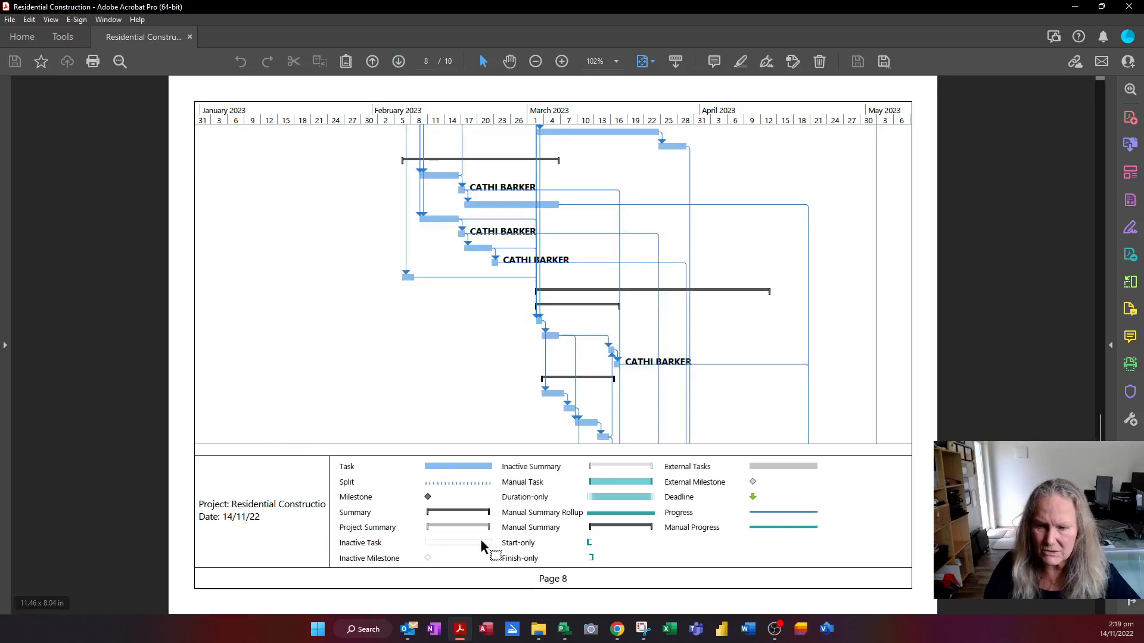
{"action": "left_click", "coordinate": [371, 62]}
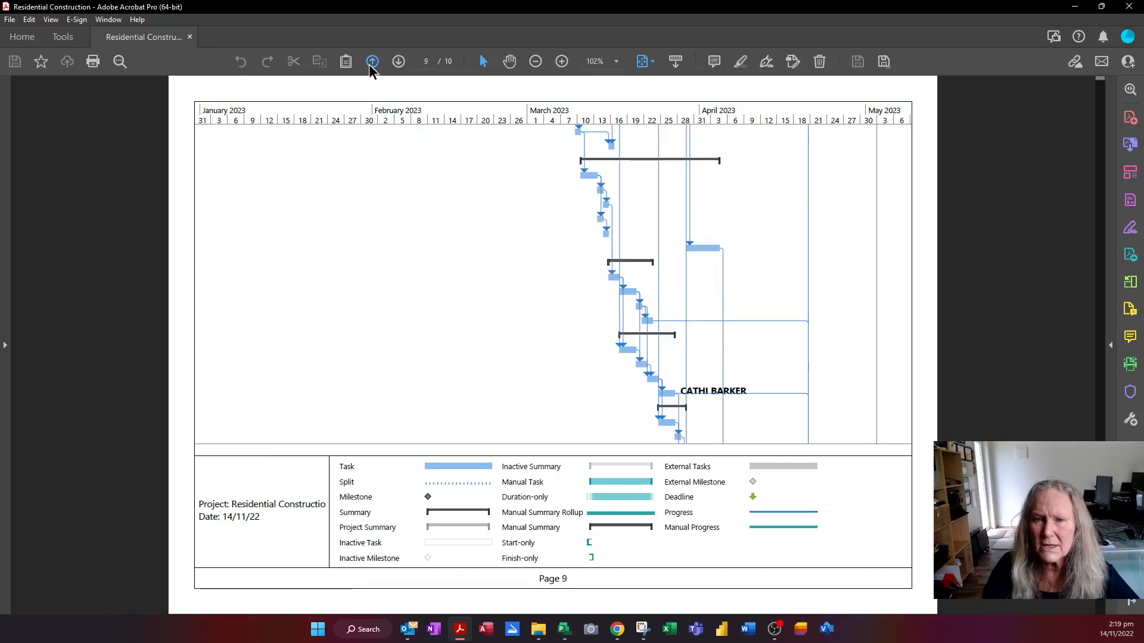
{"action": "left_click", "coordinate": [372, 62]}
{"action": "left_click", "coordinate": [371, 62]}
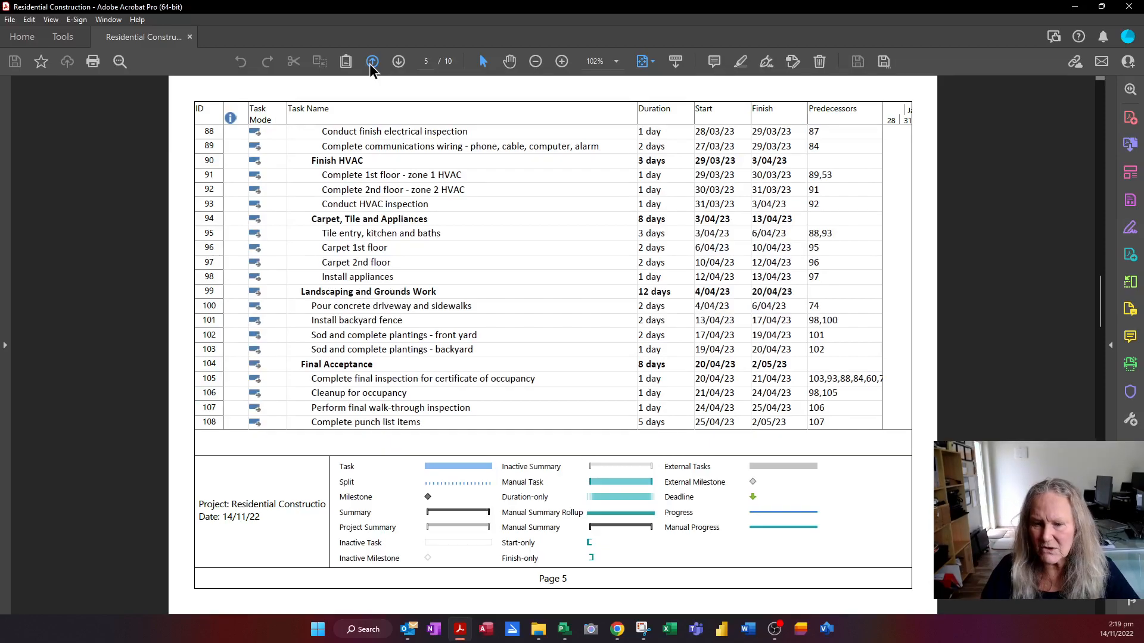
Step: Switch to Project, align the table and Gantt chart divider with the Predecessors column's edge, and close the PDF in Acrobat
{"action": "left_click", "coordinate": [564, 630]}
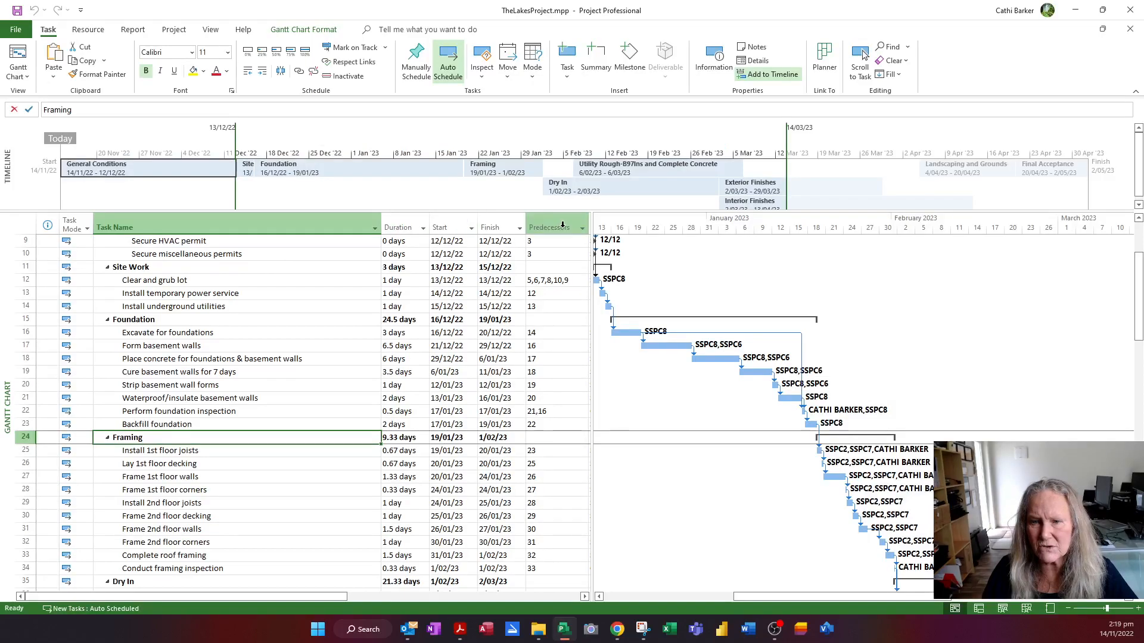
{"action": "mouse_move", "coordinate": [593, 232]}
{"action": "left_mouse_down"}
{"action": "mouse_move", "coordinate": [728, 230]}
{"action": "mouse_move", "coordinate": [584, 243]}
{"action": "left_mouse_up"}
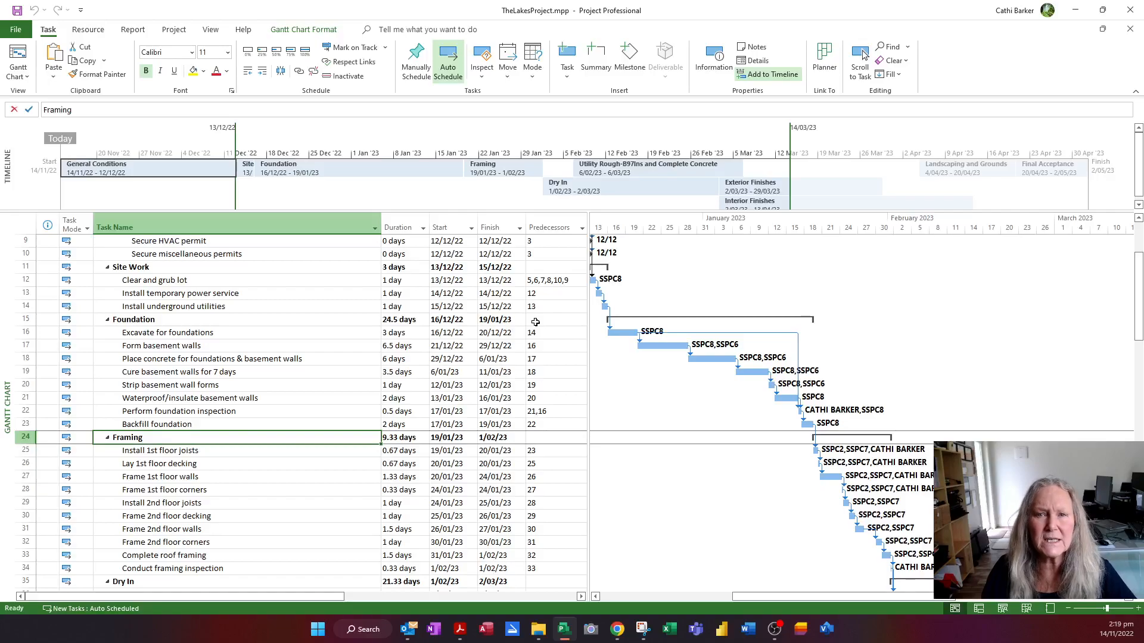
{"action": "left_click", "coordinate": [462, 634]}
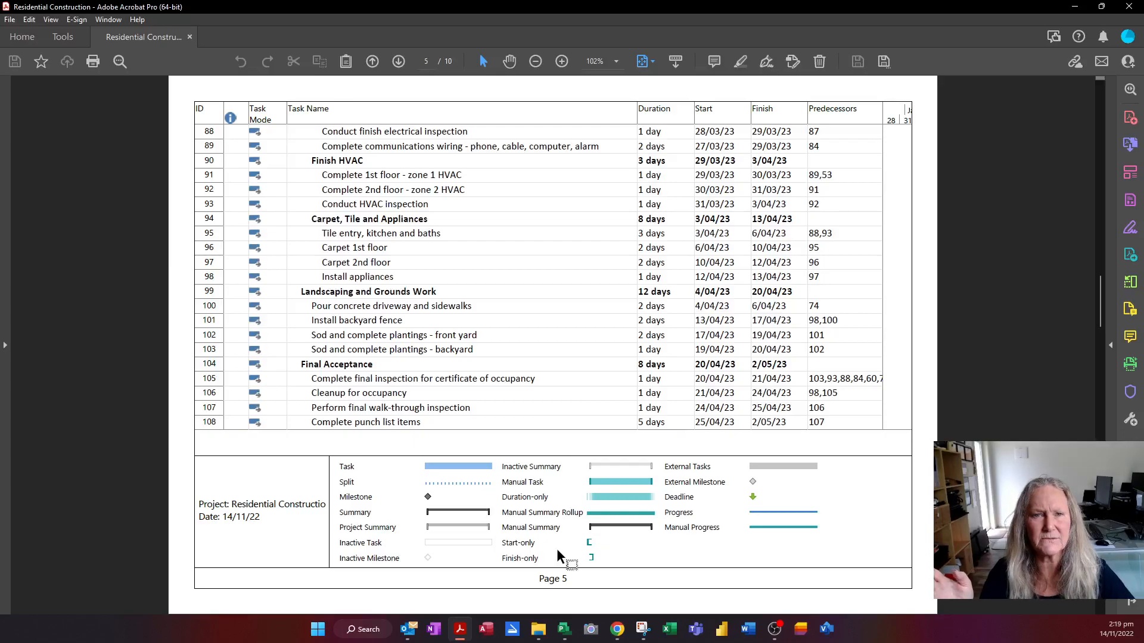
{"action": "left_click", "coordinate": [1130, 8]}
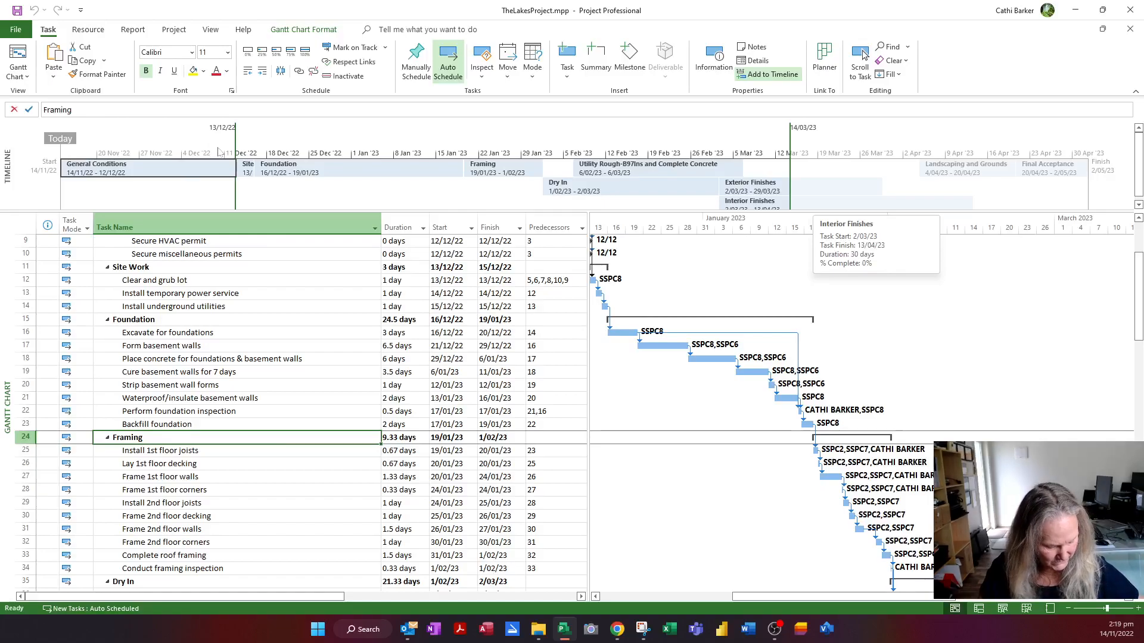
Step: Choose Microsoft Print to PDF as the project's printer, then return to the Gantt chart without printing
{"action": "key", "text": "ctrl+p"}
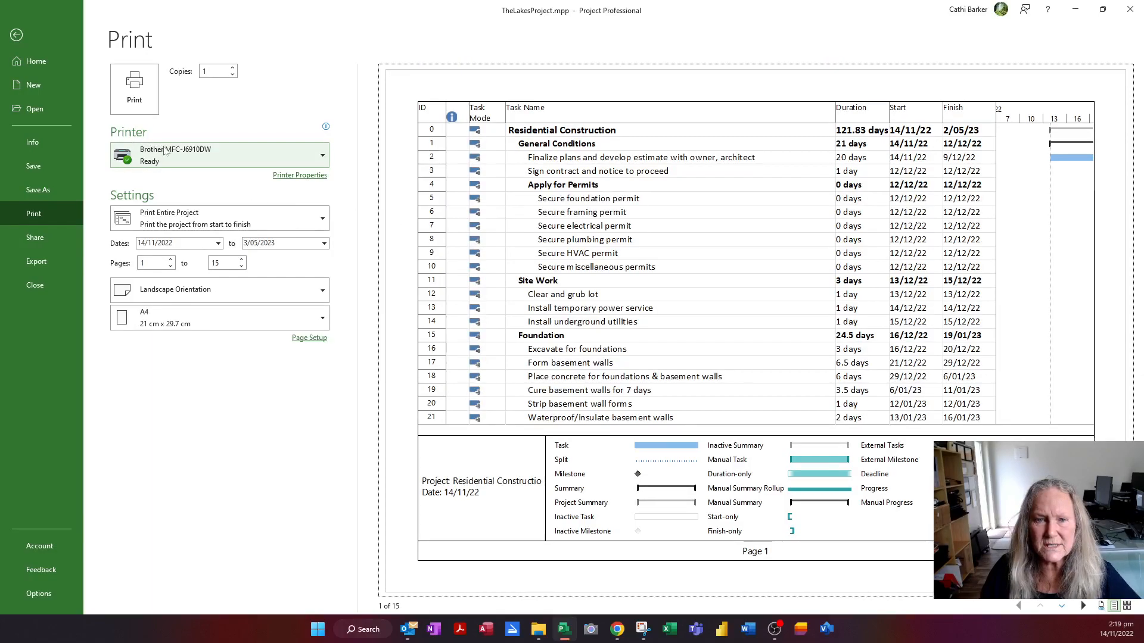
{"action": "left_click", "coordinate": [325, 156]}
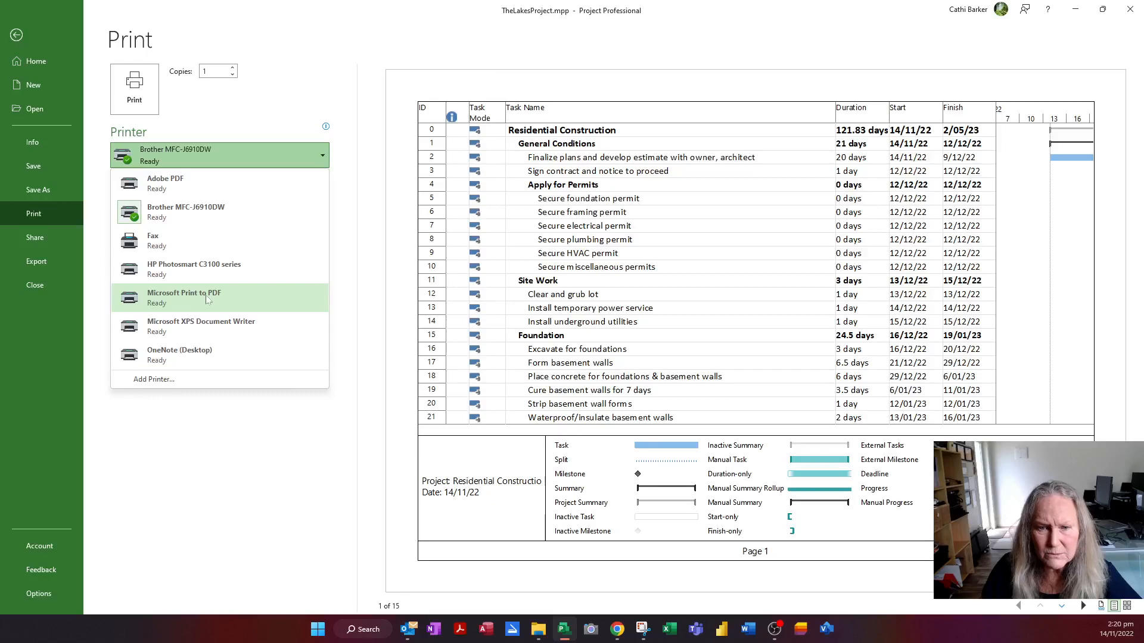
{"action": "left_click", "coordinate": [206, 300]}
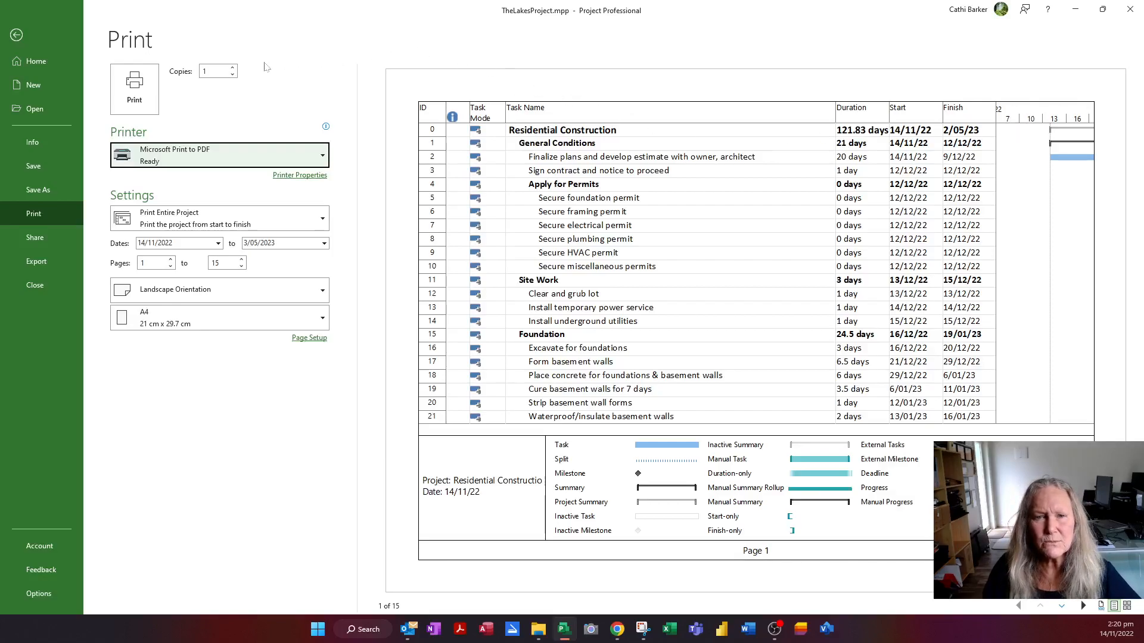
{"action": "key", "text": "Escape"}
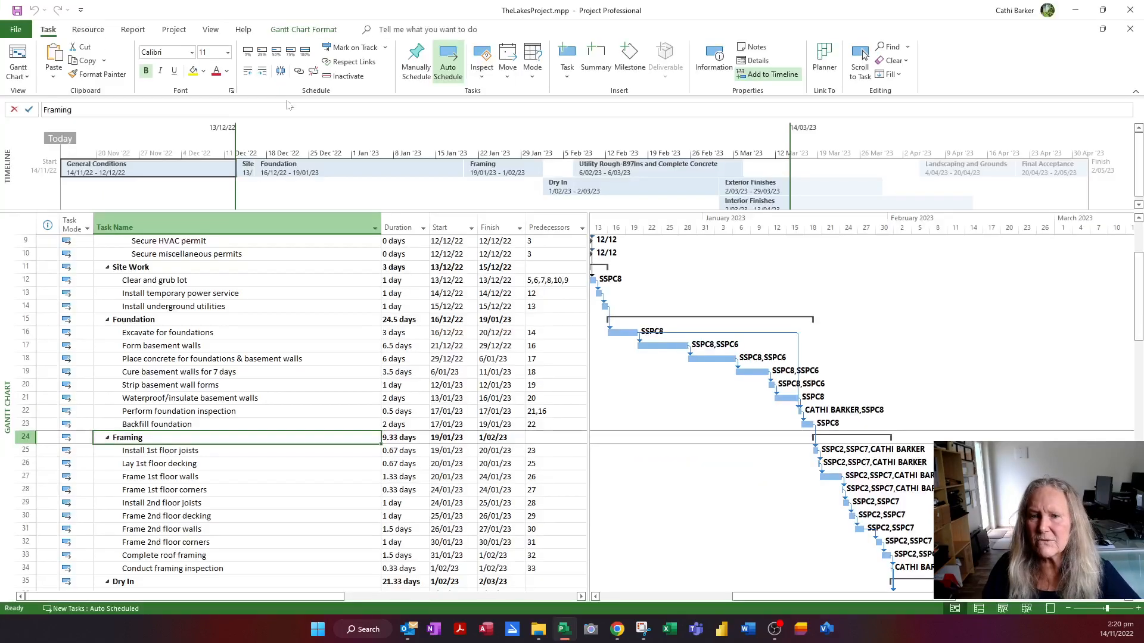
Step: Widen the task table to show the full Resource Names column and open the print preview
{"action": "left_click_drag", "start_coordinate": [586, 229], "coordinate": [683, 229]}
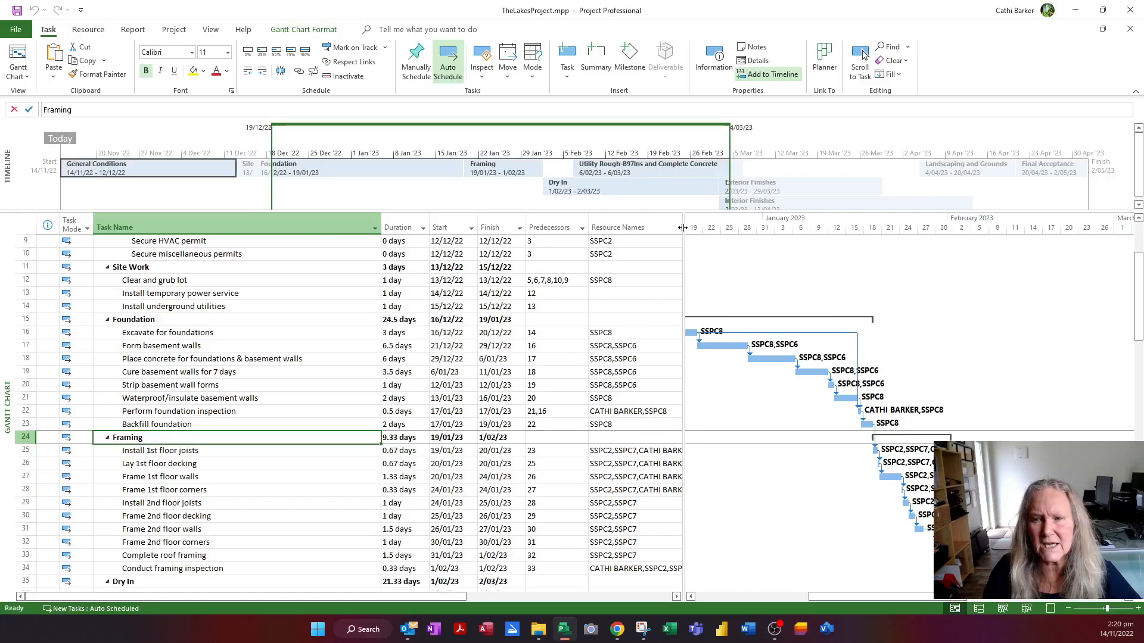
{"action": "left_click_drag", "start_coordinate": [684, 227], "coordinate": [873, 224]}
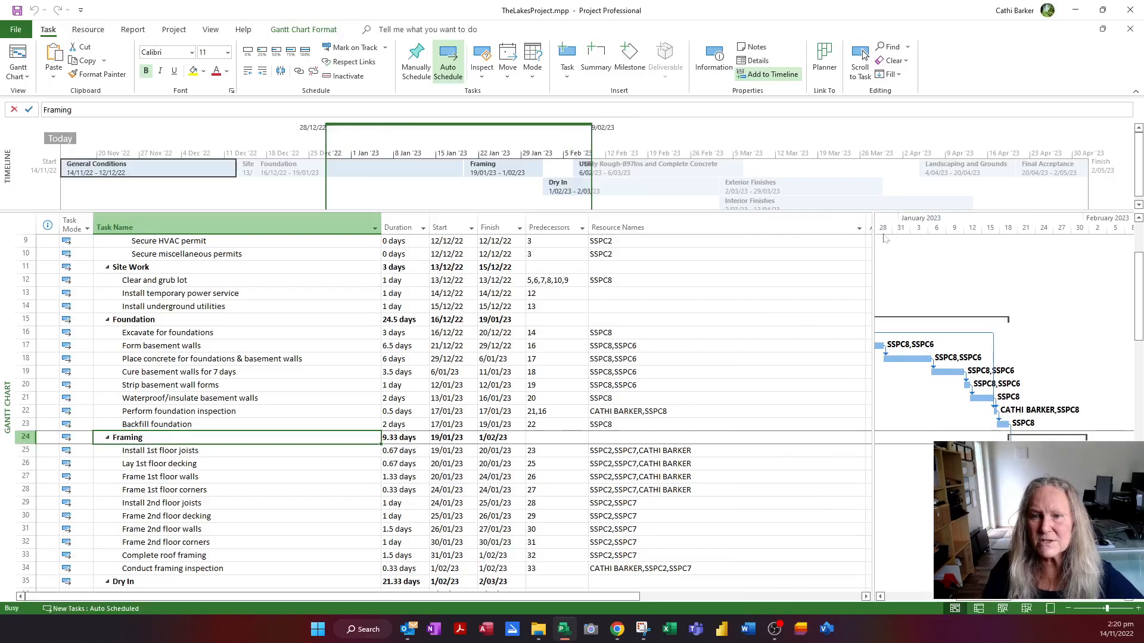
{"action": "key", "text": "ctrl+p"}
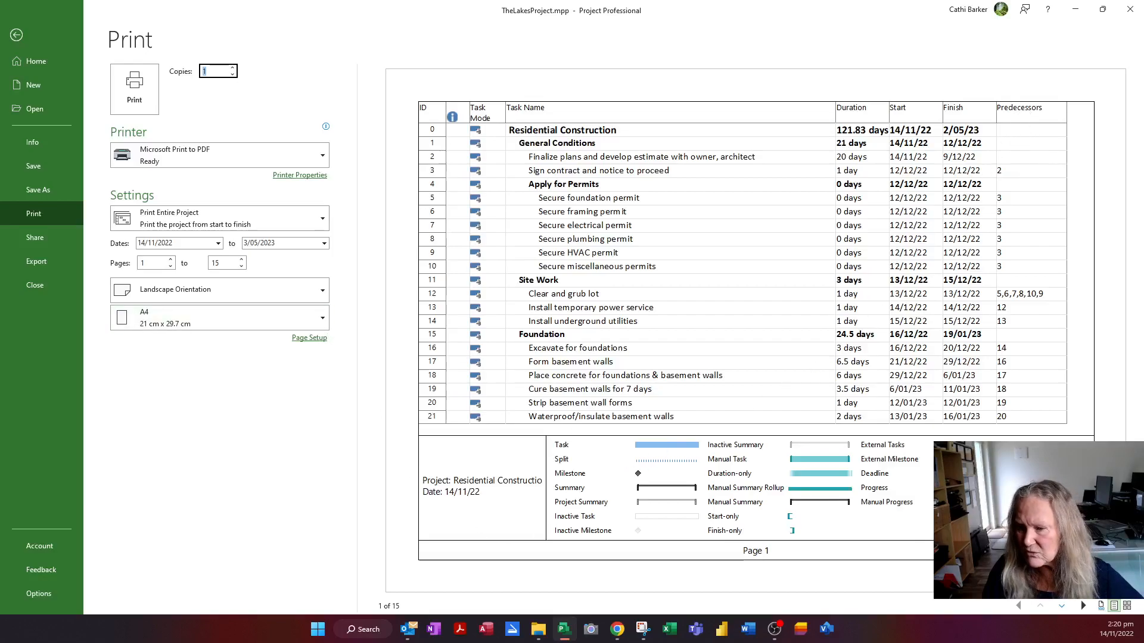
Step: Set the print paper size to A3, check the page layout in the preview, and return to the Gantt chart
{"action": "left_click", "coordinate": [1083, 606]}
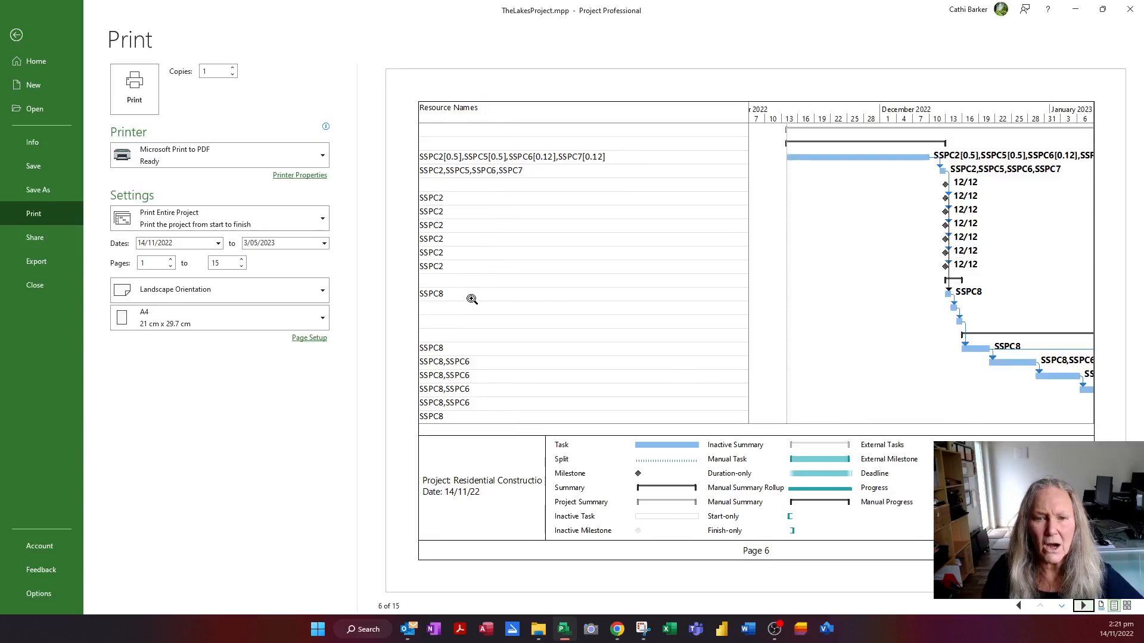
{"action": "left_click", "coordinate": [324, 320]}
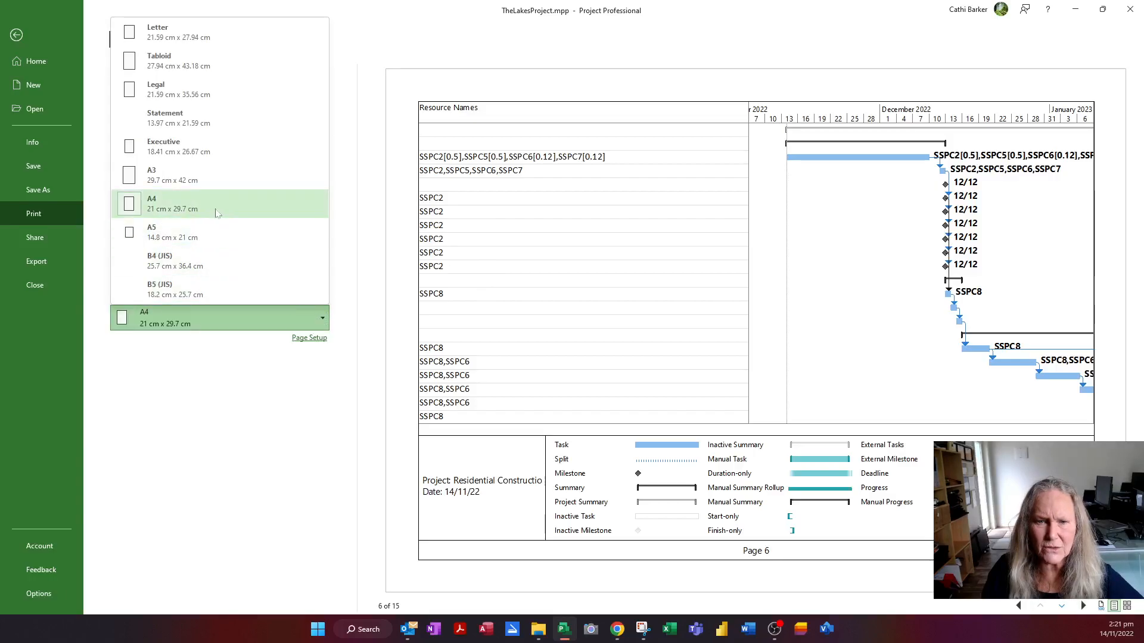
{"action": "left_click", "coordinate": [212, 169]}
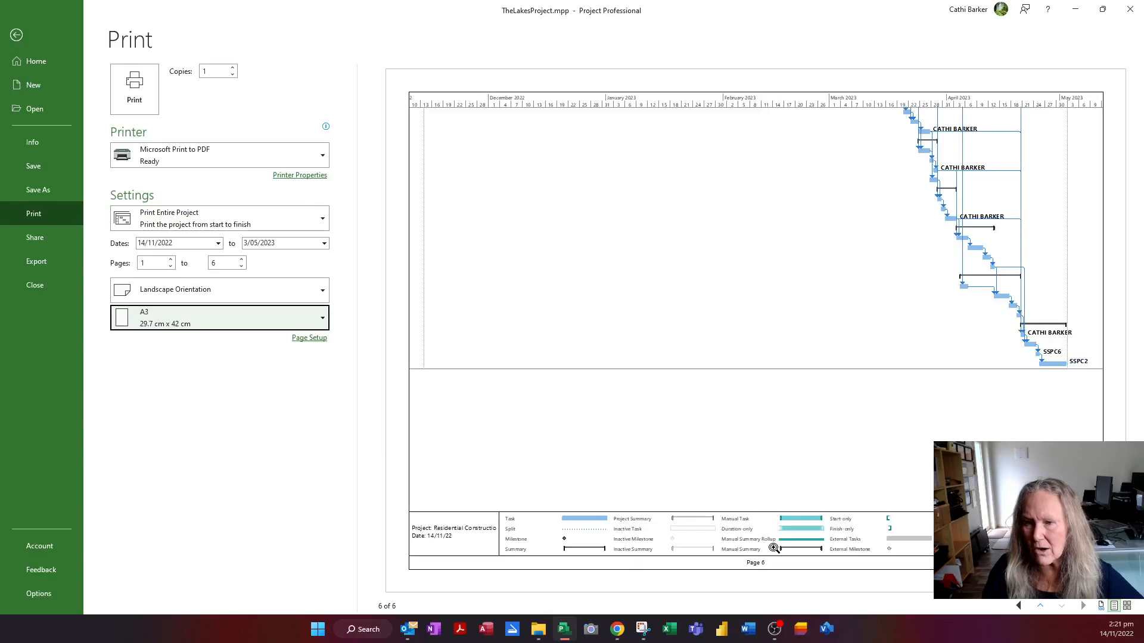
{"action": "left_click", "coordinate": [1019, 605]}
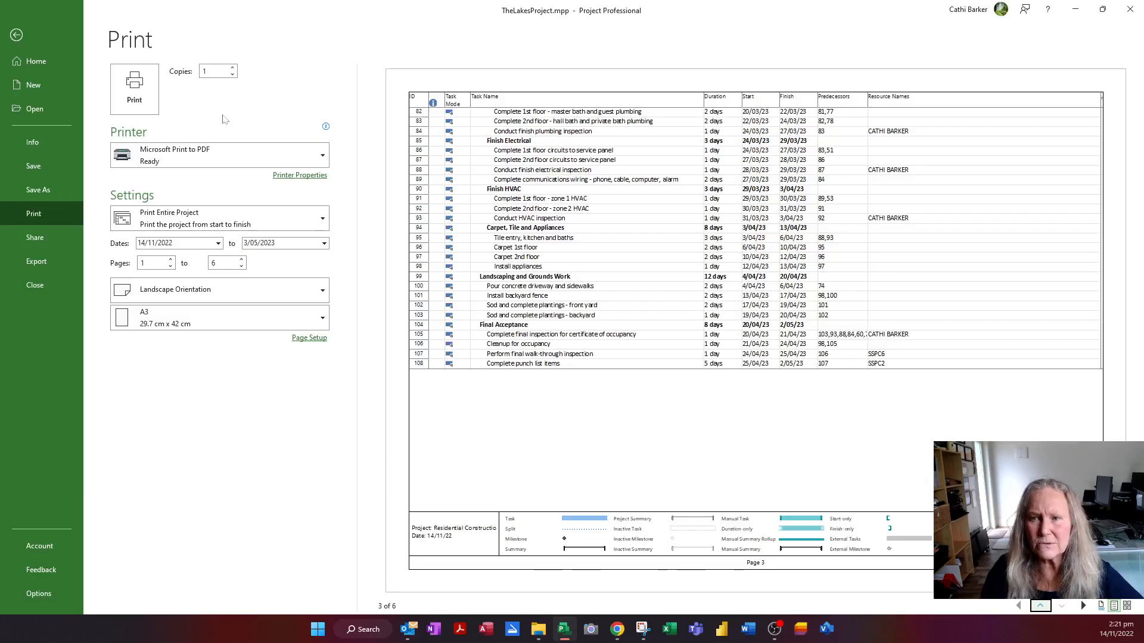
{"action": "key", "text": "Escape"}
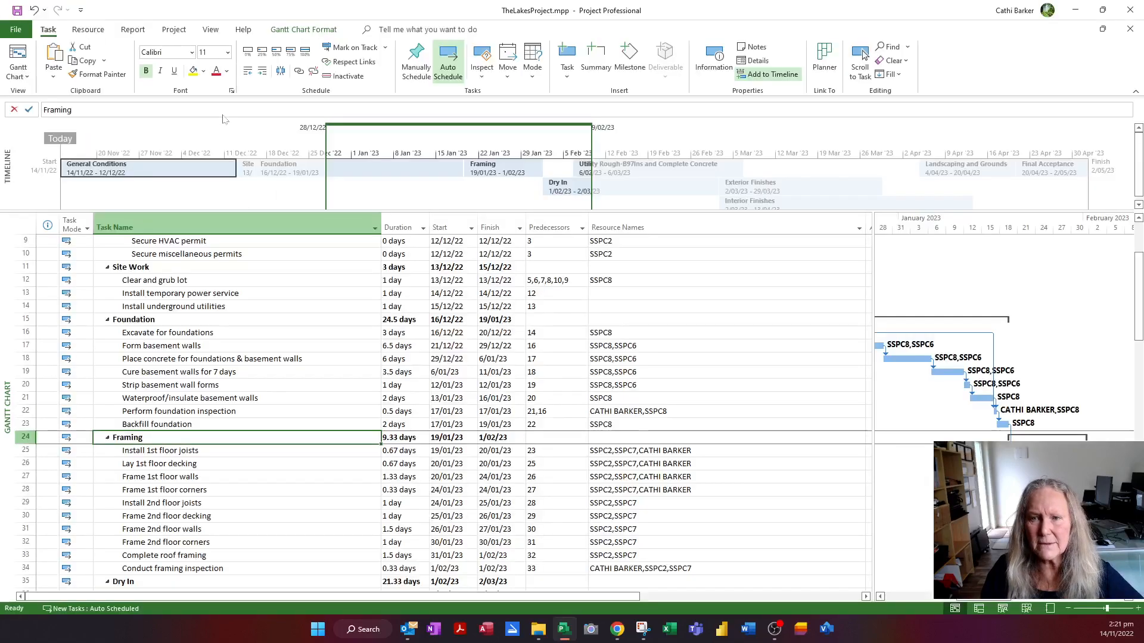
Step: Hide the Predecessors column and narrow the Resource Names column to just fit its entries in the task table
{"action": "right_click", "coordinate": [557, 228]}
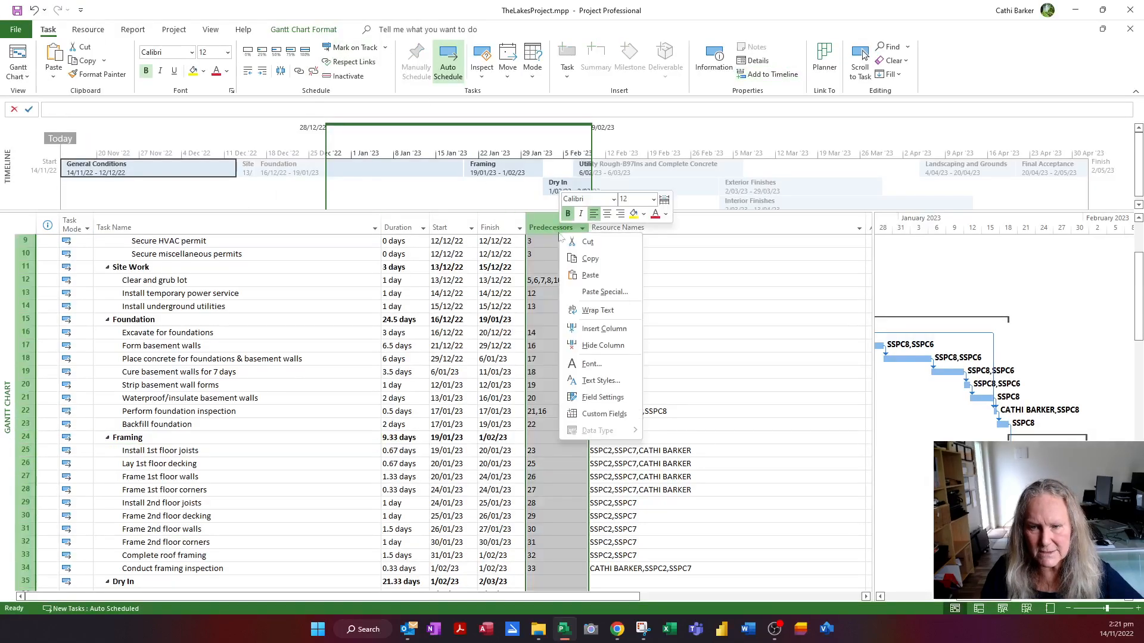
{"action": "left_click", "coordinate": [620, 350]}
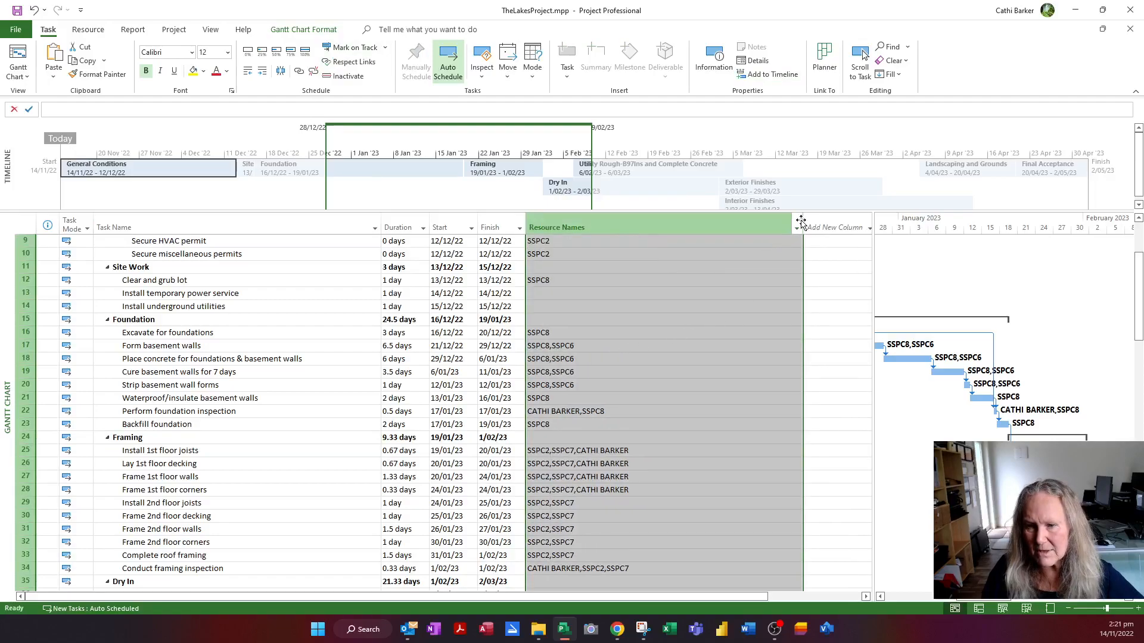
{"action": "left_click_drag", "start_coordinate": [802, 227], "coordinate": [655, 228]}
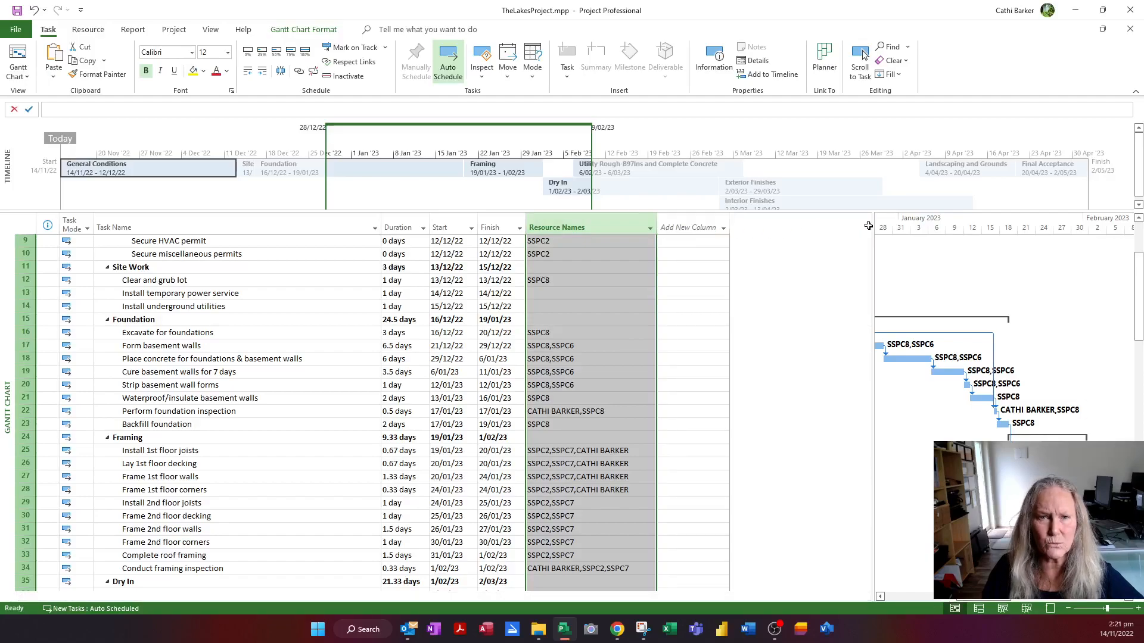
Step: Align the table and Gantt chart divider with the Resource Names column's edge and check the result in the print preview
{"action": "left_click_drag", "start_coordinate": [872, 226], "coordinate": [657, 263]}
{"action": "left_click", "coordinate": [629, 302]}
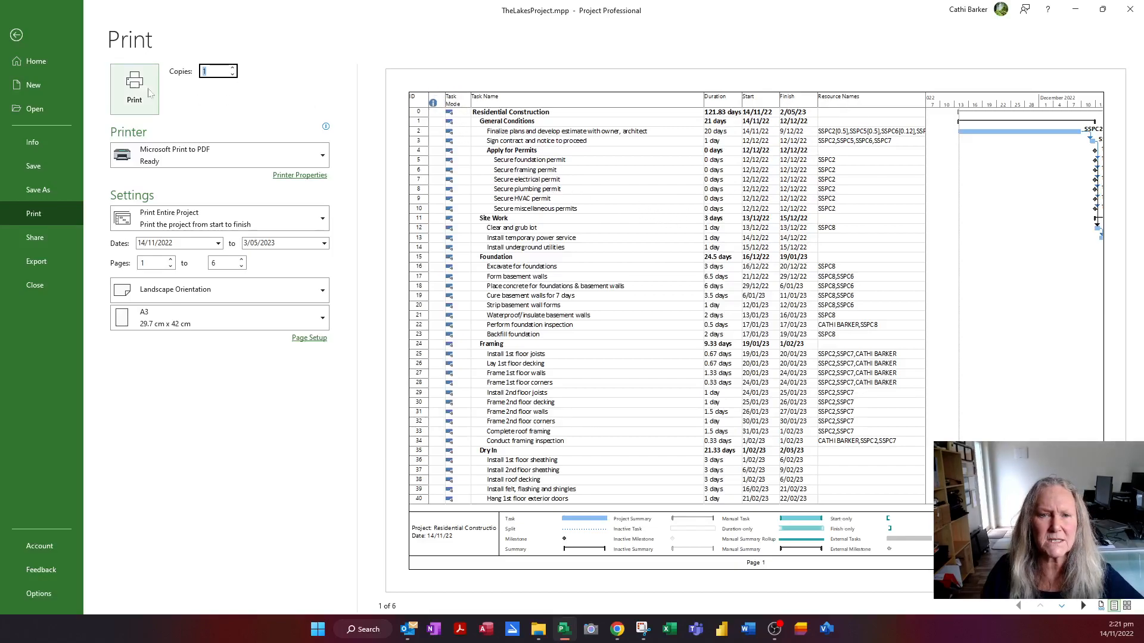
{"action": "key", "text": "Escape"}
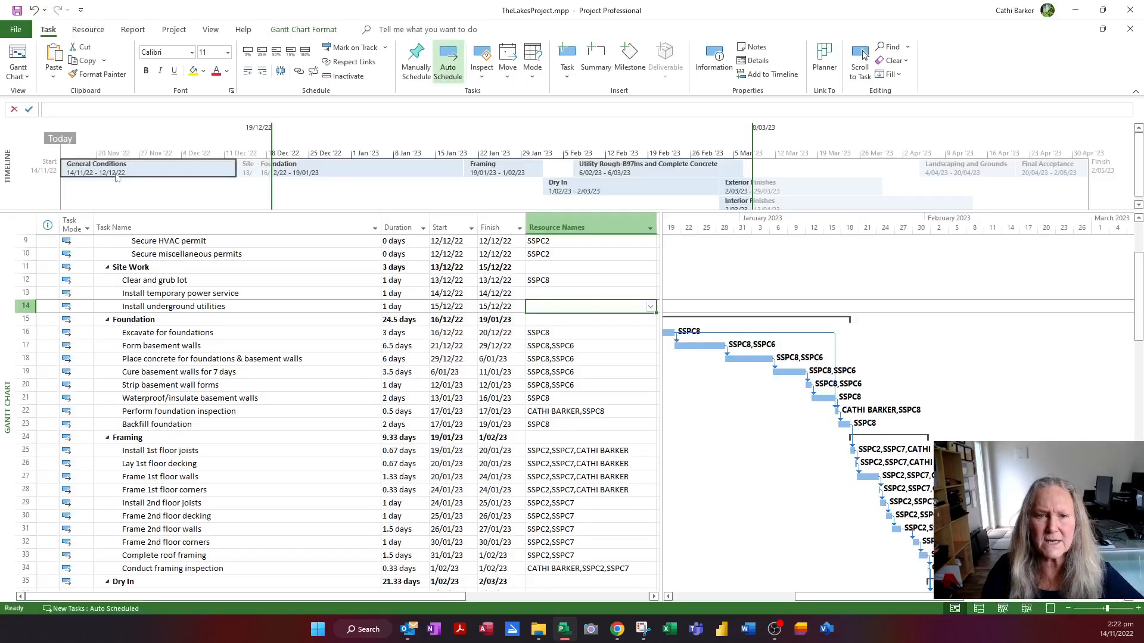
Step: Hide the Task Mode and Indicators columns in the task table and open the print preview
{"action": "right_click", "coordinate": [71, 220]}
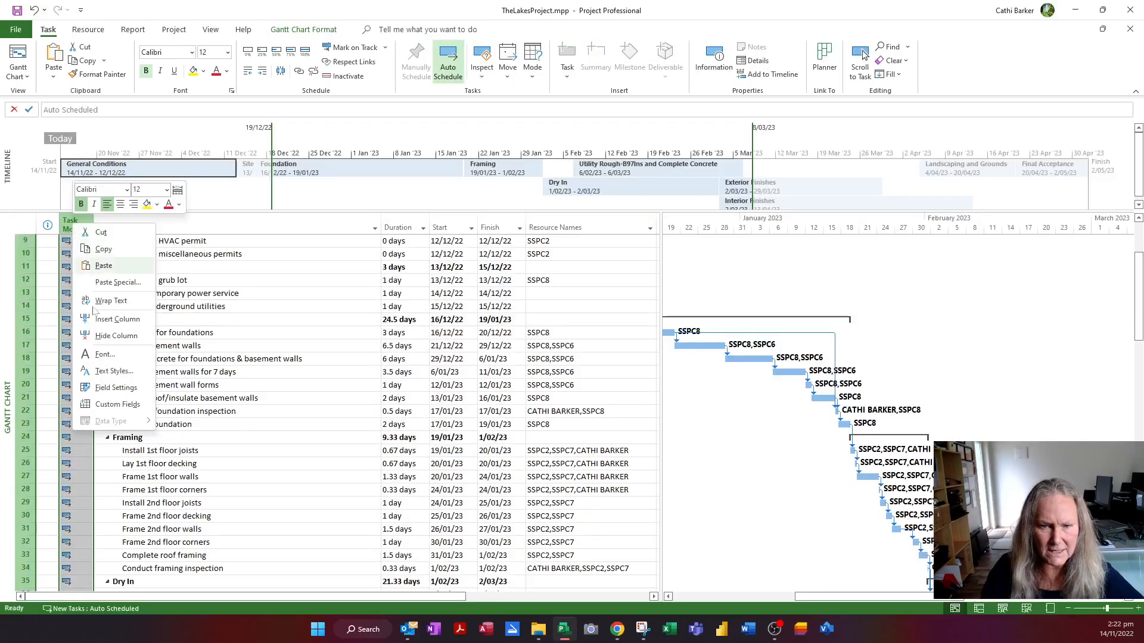
{"action": "left_click", "coordinate": [130, 339]}
{"action": "right_click", "coordinate": [47, 234]}
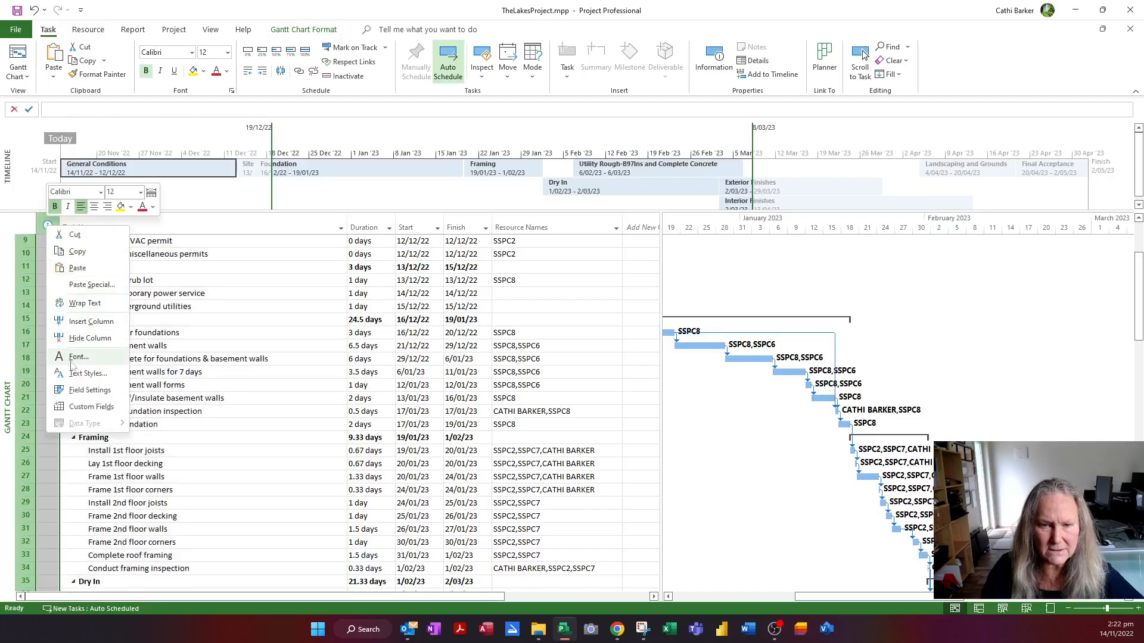
{"action": "left_click", "coordinate": [113, 344]}
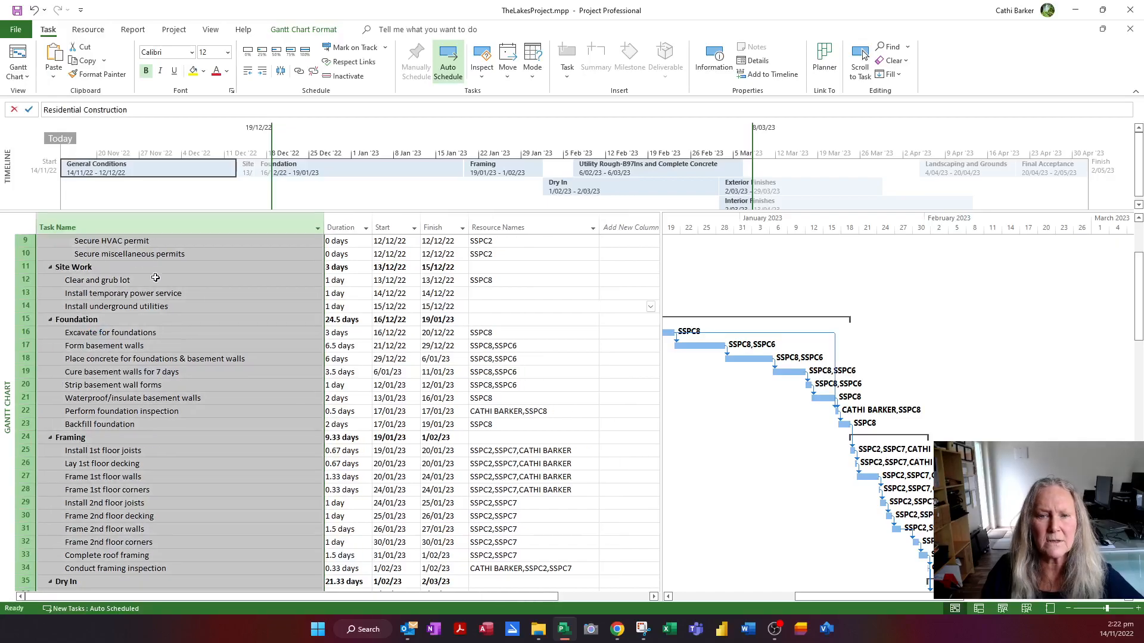
{"action": "key", "text": "Insert"}
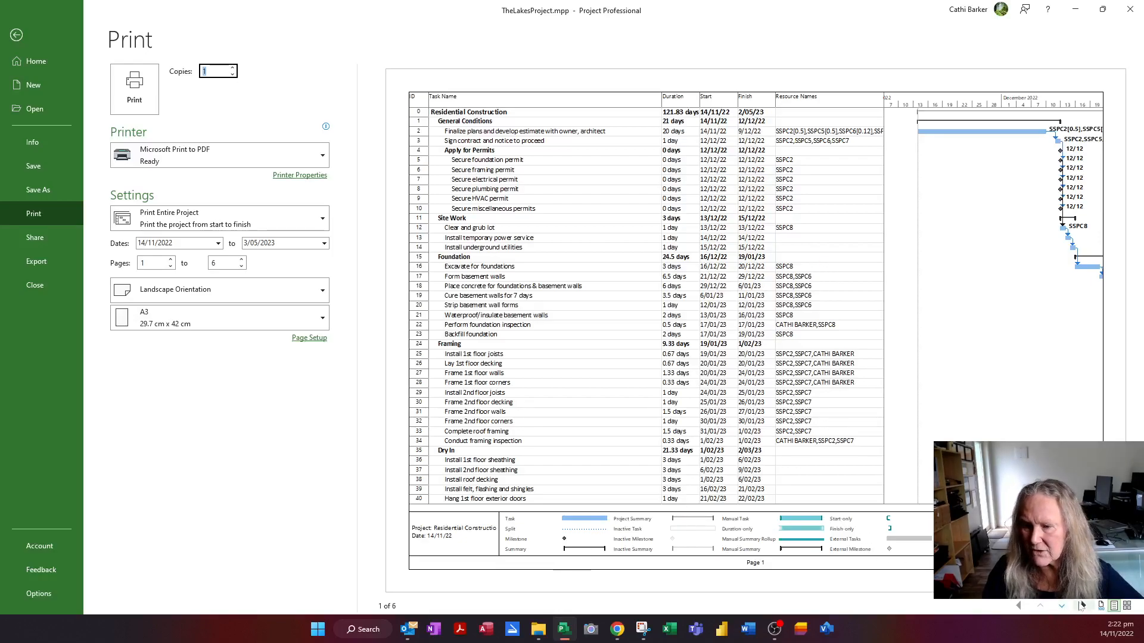
Step: Page through the print preview and display all pages together to examine how the table and Gantt chart are split
{"action": "left_click", "coordinate": [1083, 606]}
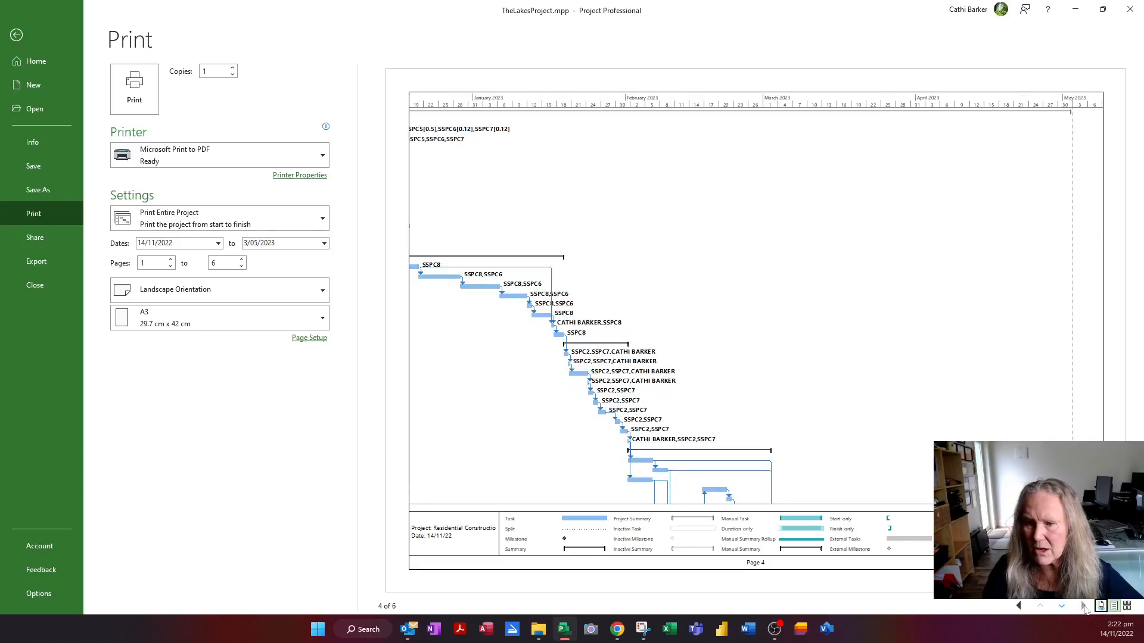
{"action": "left_click", "coordinate": [1084, 607]}
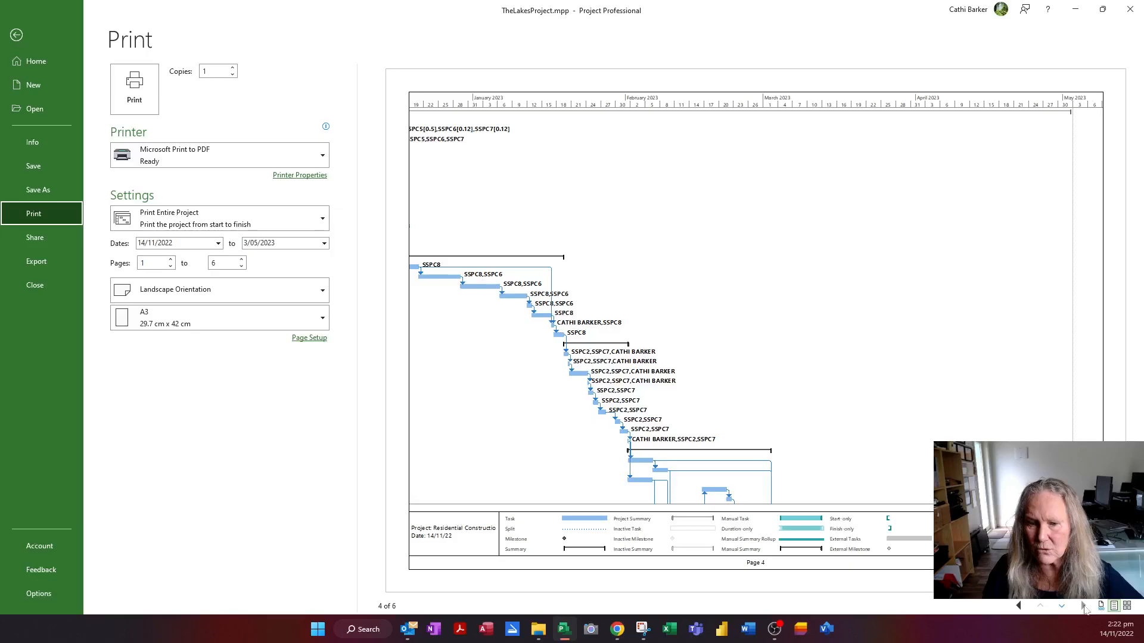
{"action": "left_click", "coordinate": [1018, 607]}
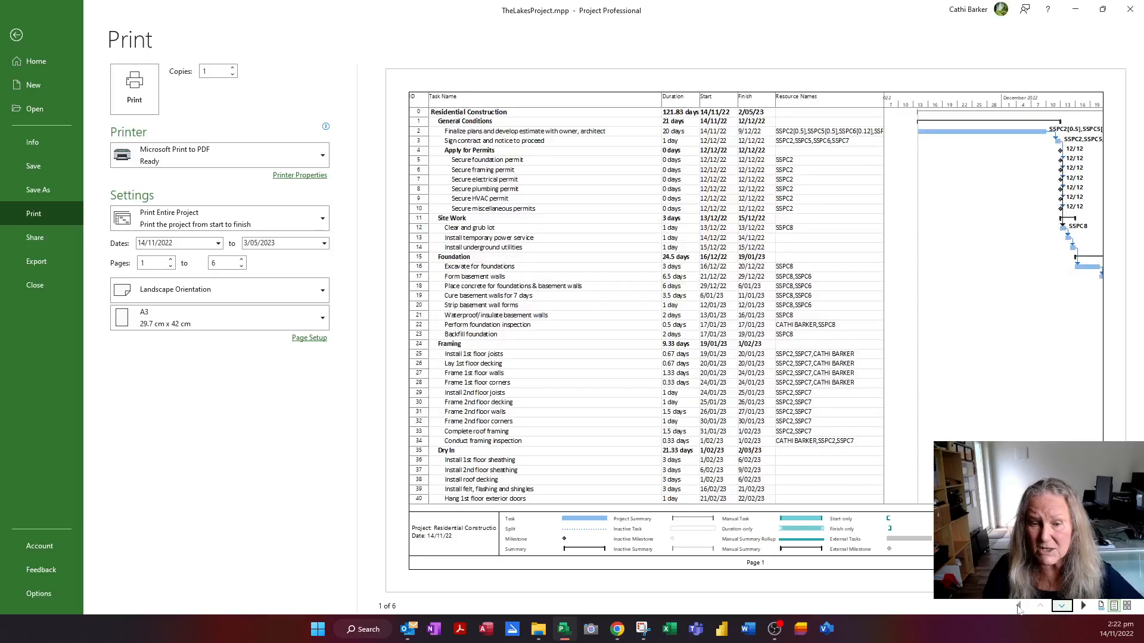
{"action": "left_click", "coordinate": [1018, 607]}
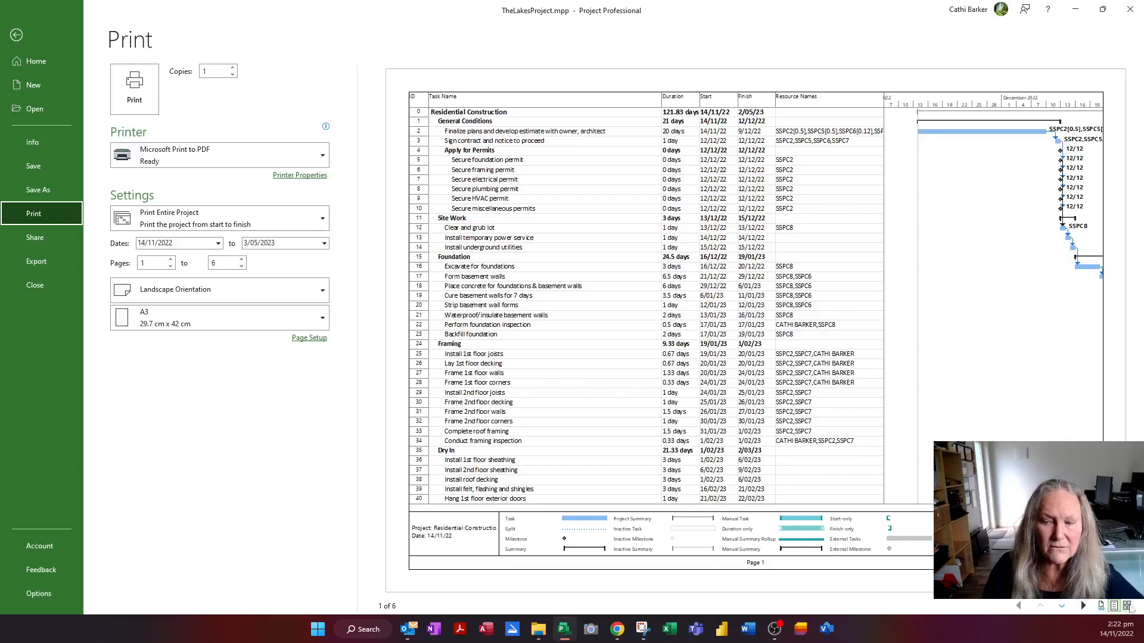
{"action": "left_click", "coordinate": [1126, 606]}
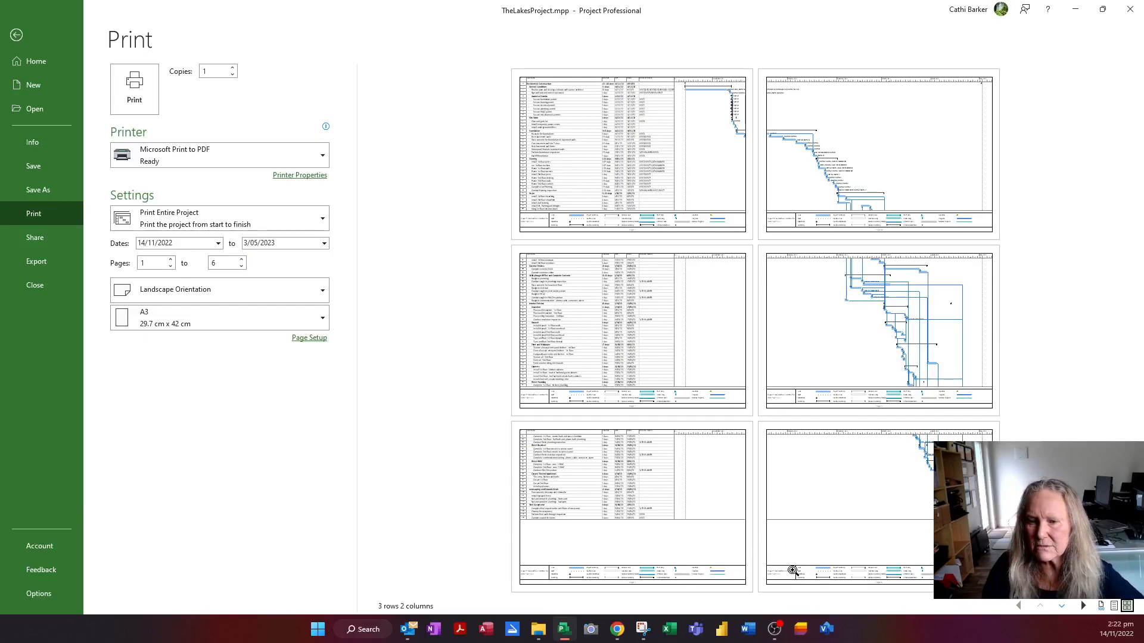
Step: Remove the legend from all printed pages by setting it to None in the page setup
{"action": "left_click", "coordinate": [313, 339]}
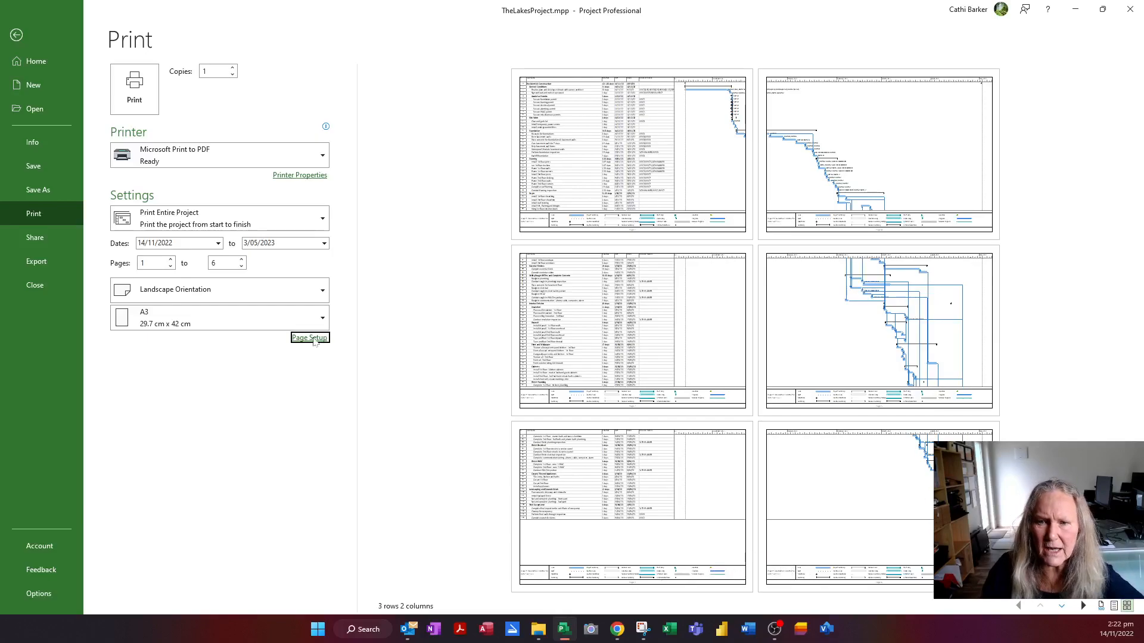
{"action": "left_click", "coordinate": [573, 227]}
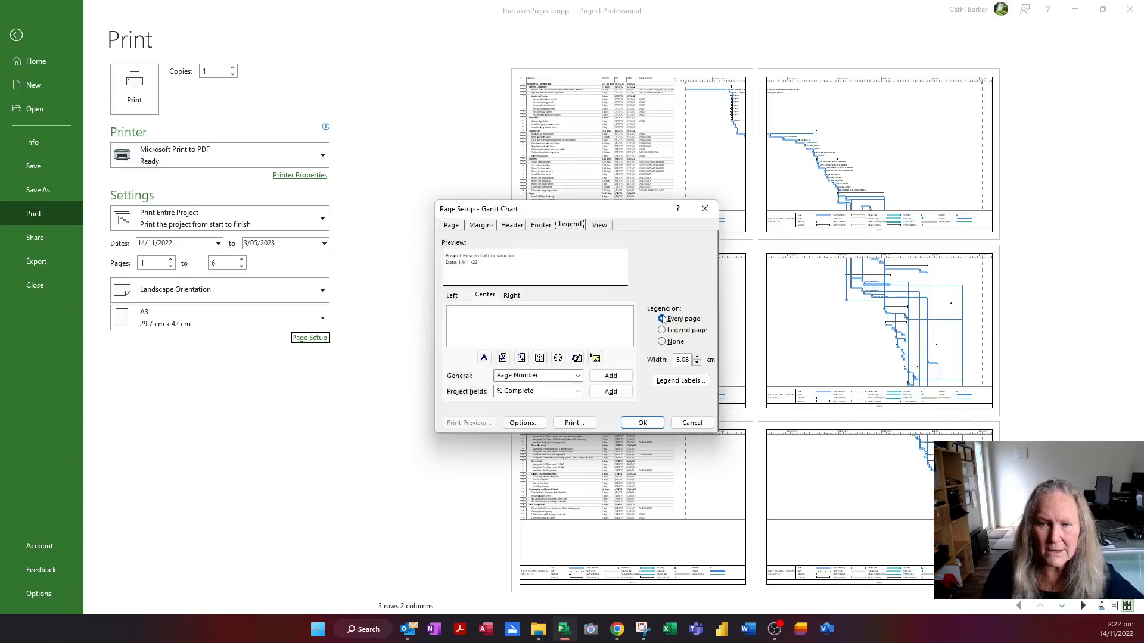
{"action": "left_click", "coordinate": [675, 343]}
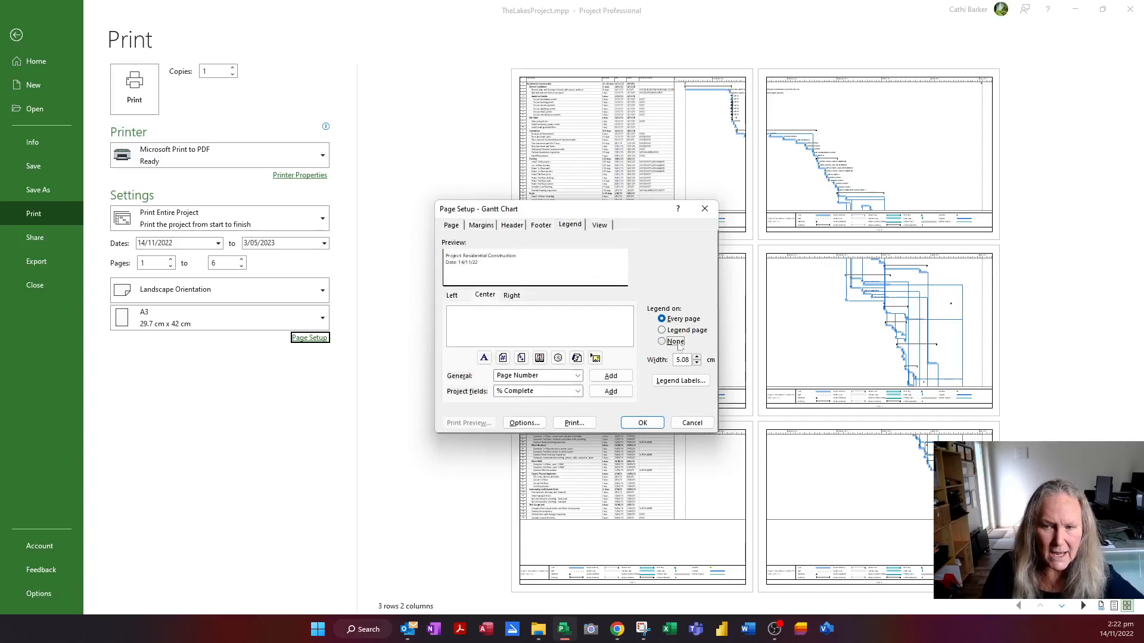
{"action": "left_click", "coordinate": [649, 424]}
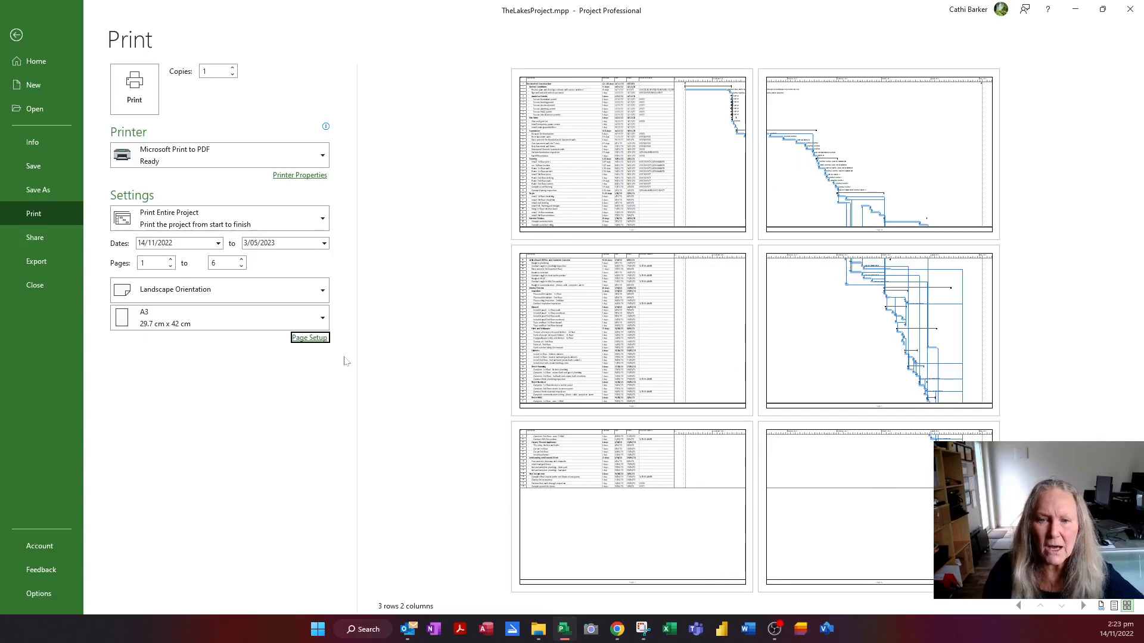
Step: Scale the Gantt chart printout to fit 2 pages wide by 2 pages tall in the page setup
{"action": "left_click", "coordinate": [309, 338]}
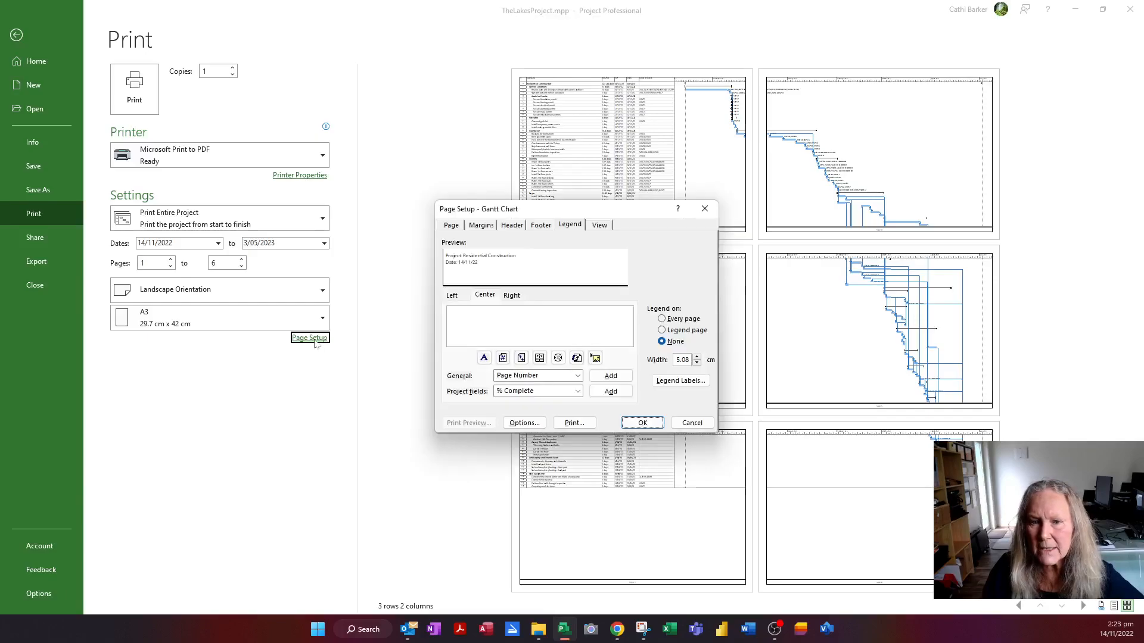
{"action": "left_click", "coordinate": [451, 227]}
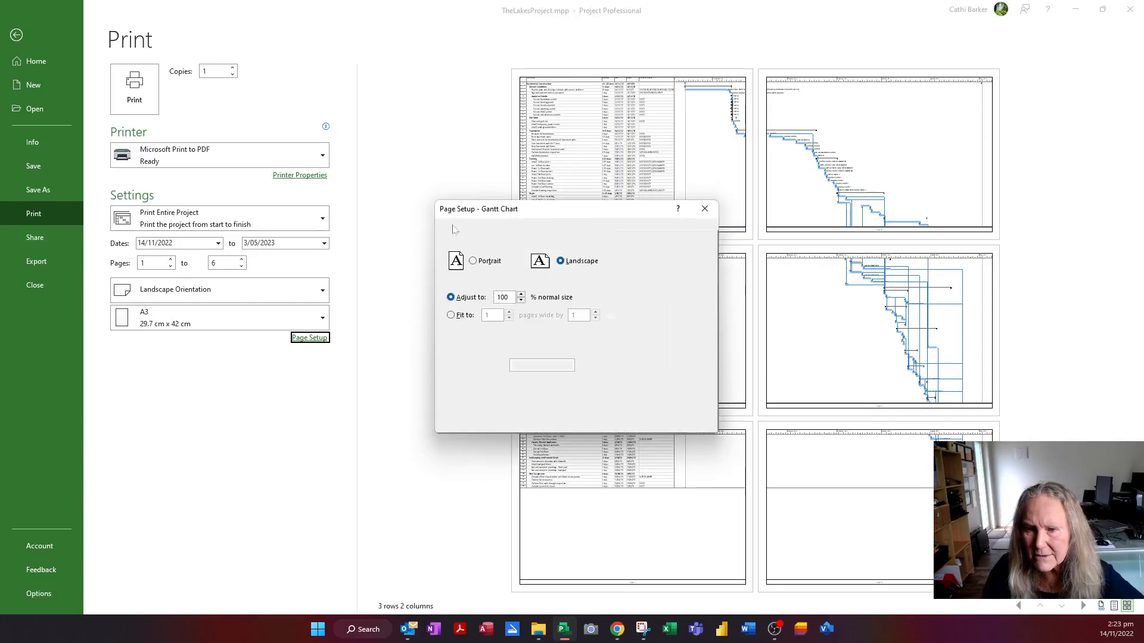
{"action": "left_click", "coordinate": [451, 315]}
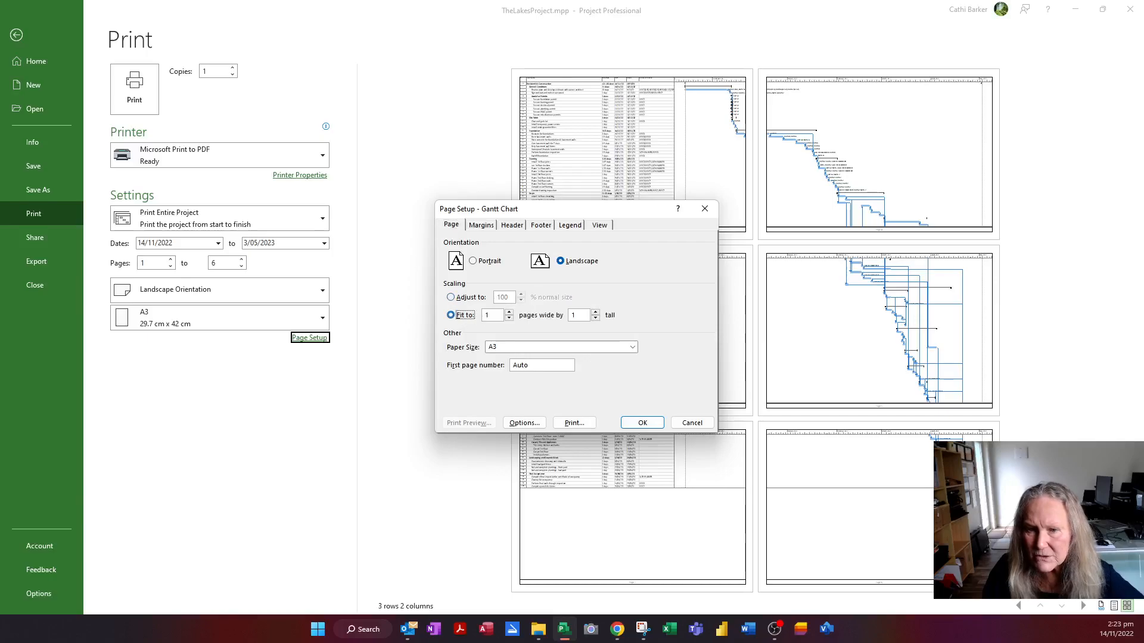
{"action": "left_click", "coordinate": [509, 313]}
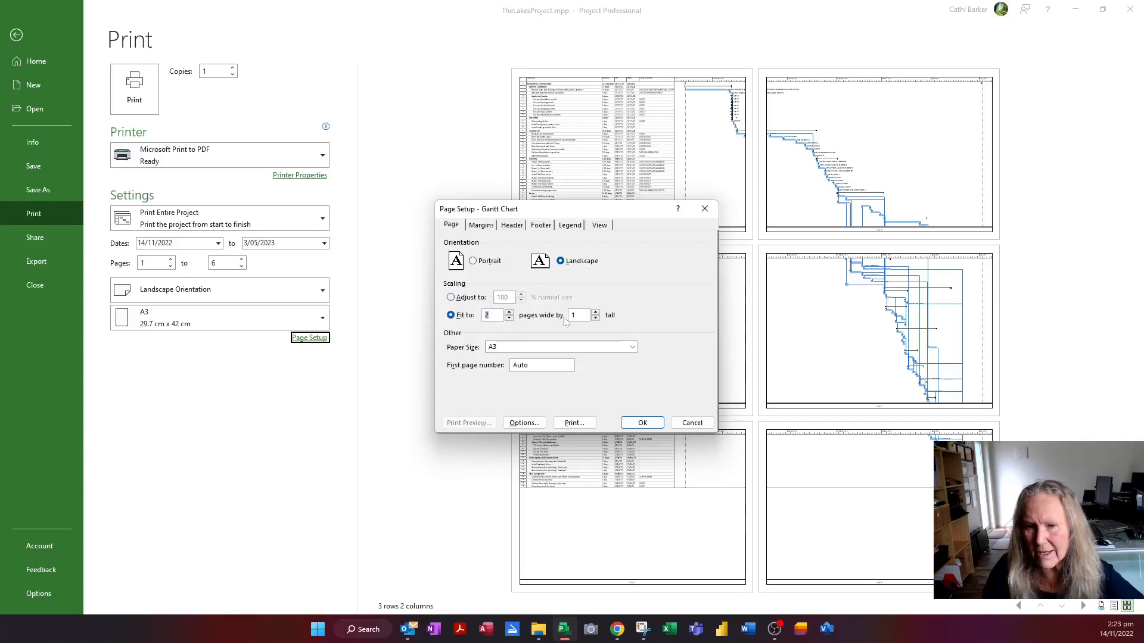
{"action": "left_click", "coordinate": [595, 313]}
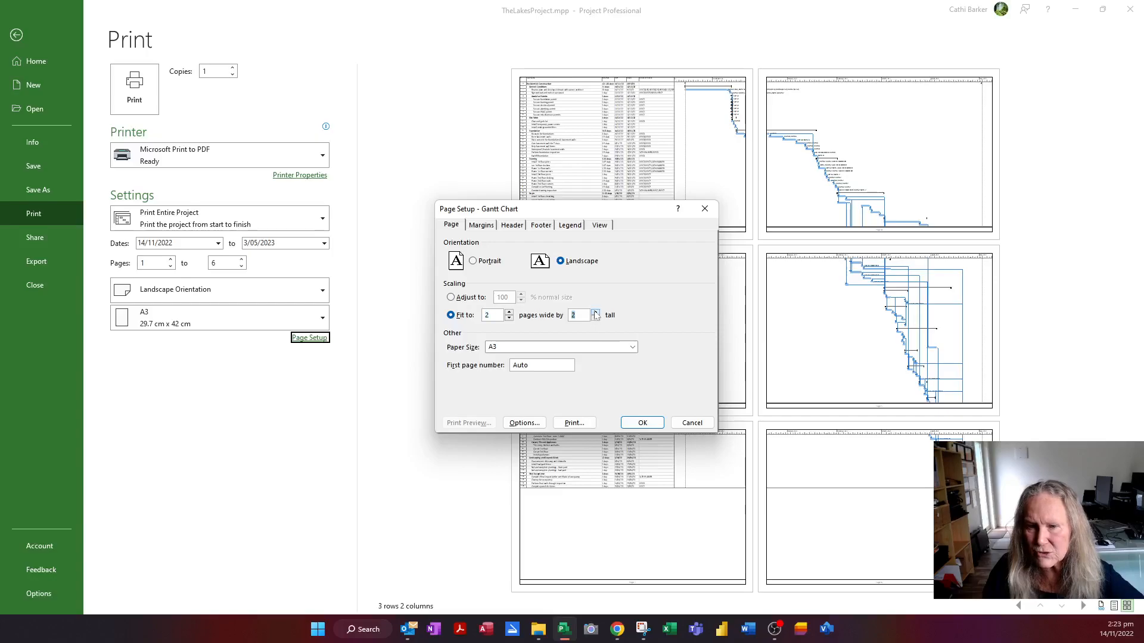
{"action": "left_click", "coordinate": [642, 423]}
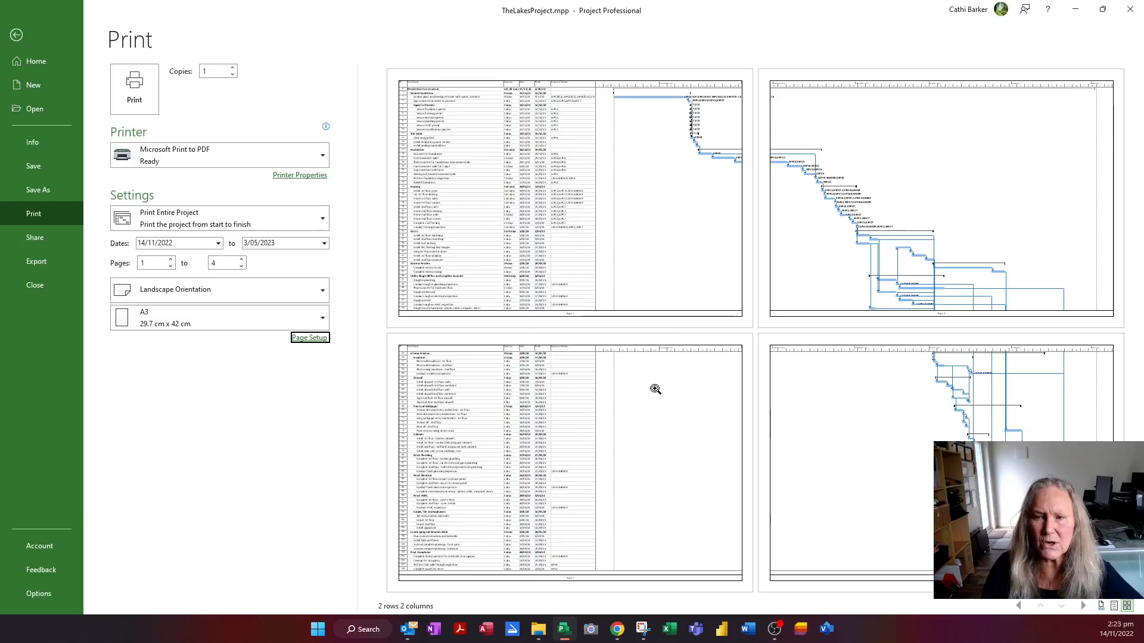
Step: Set the start of the print date range to 1/01/2023
{"action": "left_click", "coordinate": [218, 244]}
{"action": "left_click", "coordinate": [241, 257]}
{"action": "left_click", "coordinate": [241, 257]}
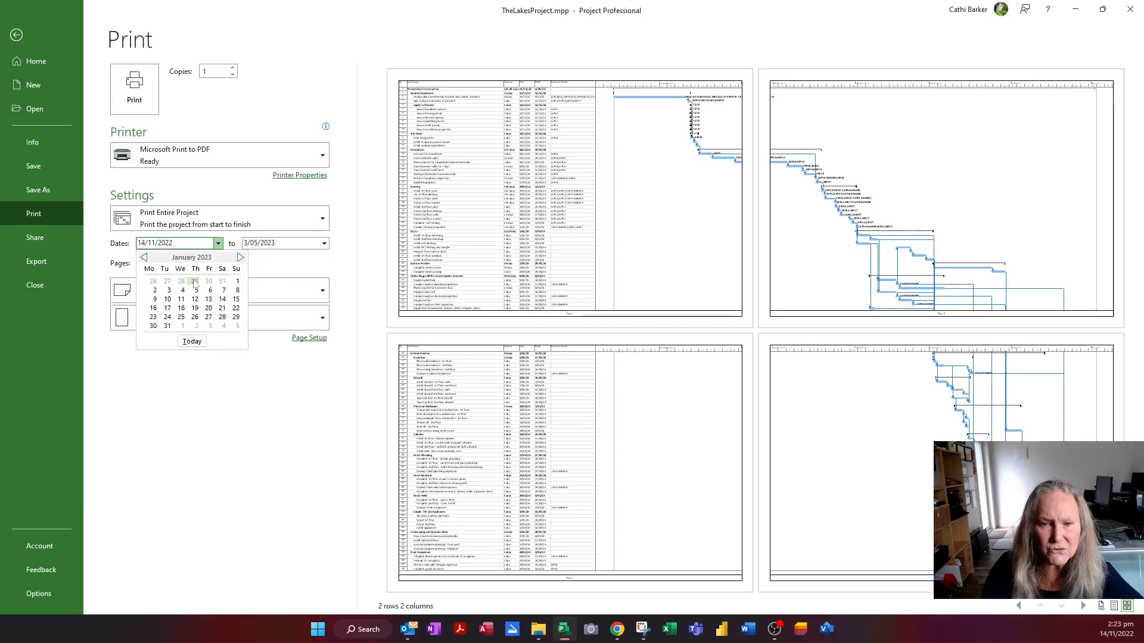
{"action": "left_click", "coordinate": [237, 282]}
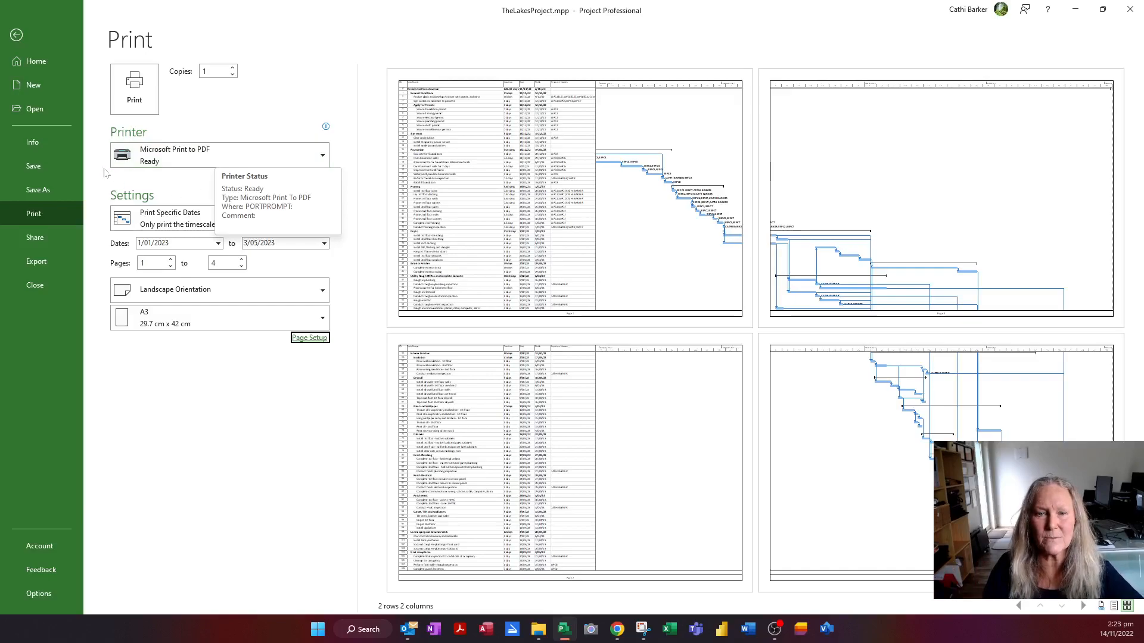
Step: Print the project to PDF in the Documents folder, sorting by date modified and saving over the existing TheLakesProject.pdf
{"action": "left_click", "coordinate": [142, 99]}
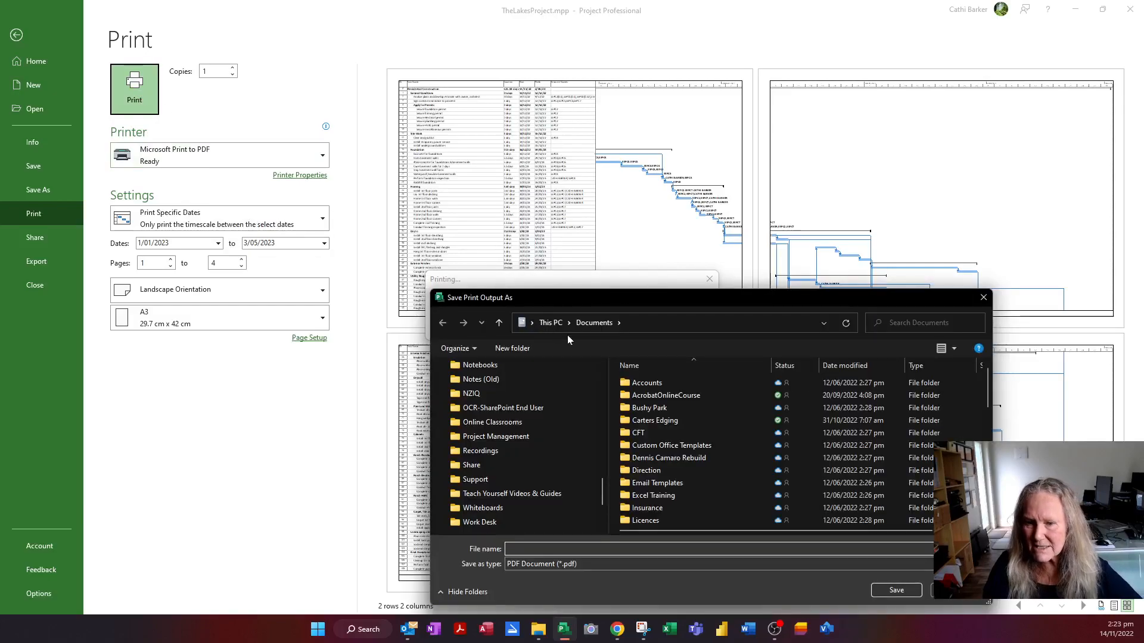
{"action": "scroll", "coordinate": [541, 419], "scroll_direction": "down", "scroll_amount": 3}
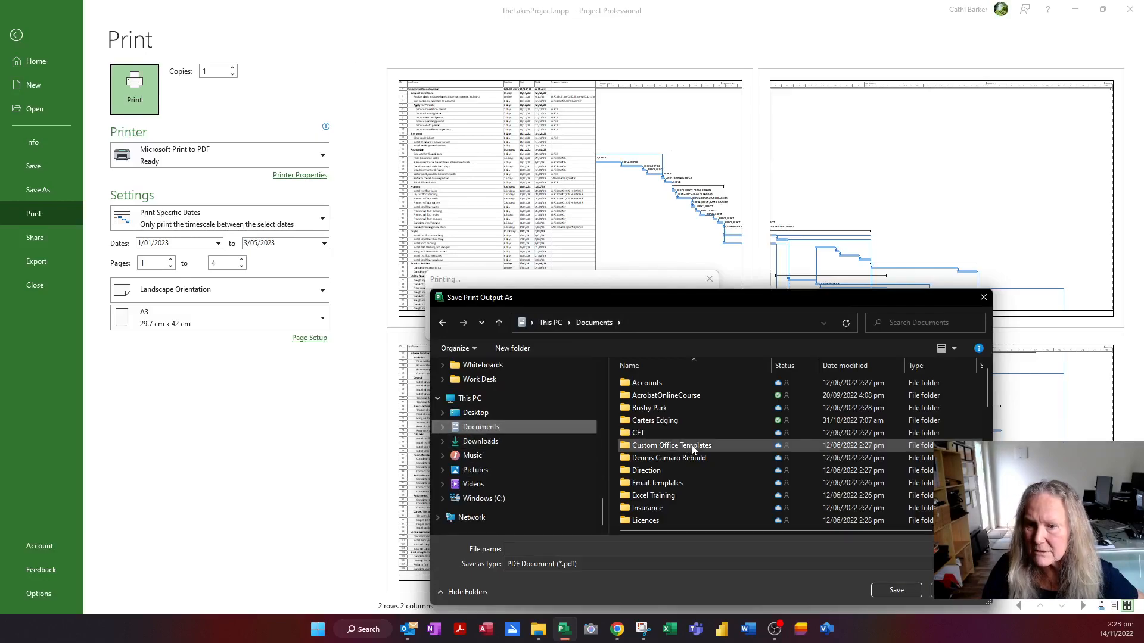
{"action": "left_click", "coordinate": [853, 364]}
{"action": "left_click", "coordinate": [683, 383]}
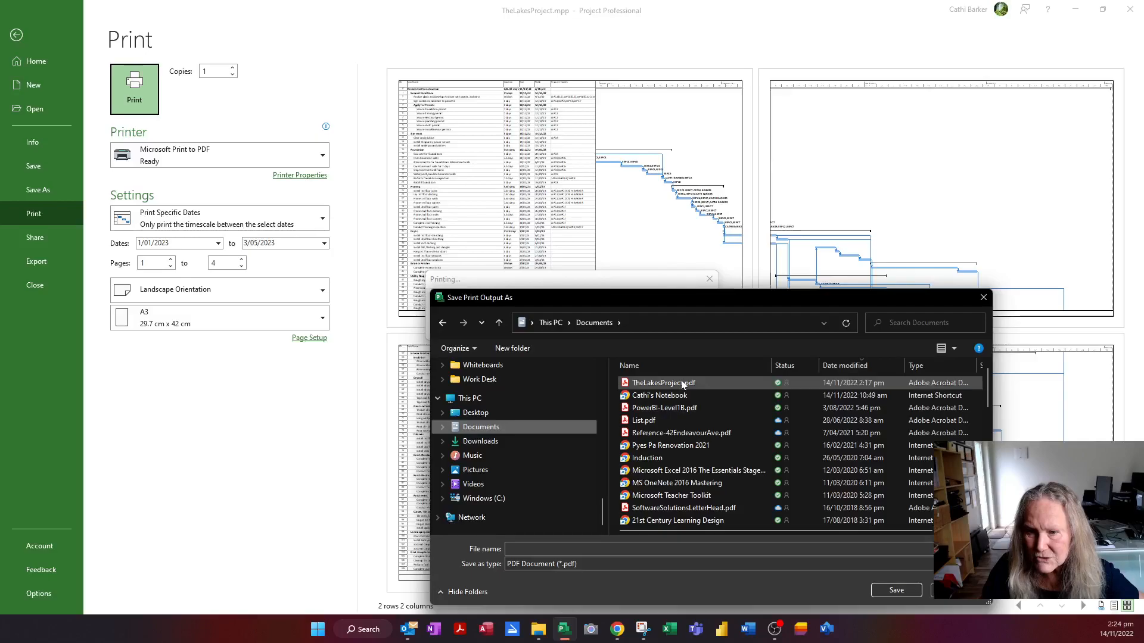
{"action": "left_click", "coordinate": [896, 590]}
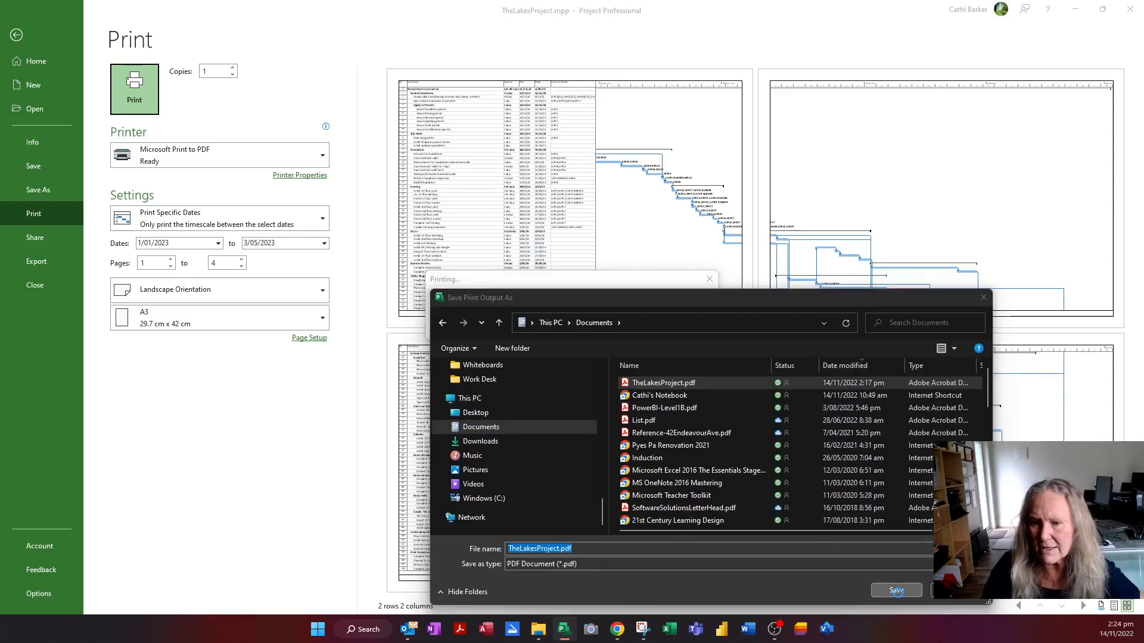
Step: Confirm replacing the existing TheLakesProject.pdf, and open the new file from the Documents folder in a maximized Adobe Acrobat window
{"action": "left_click", "coordinate": [601, 314]}
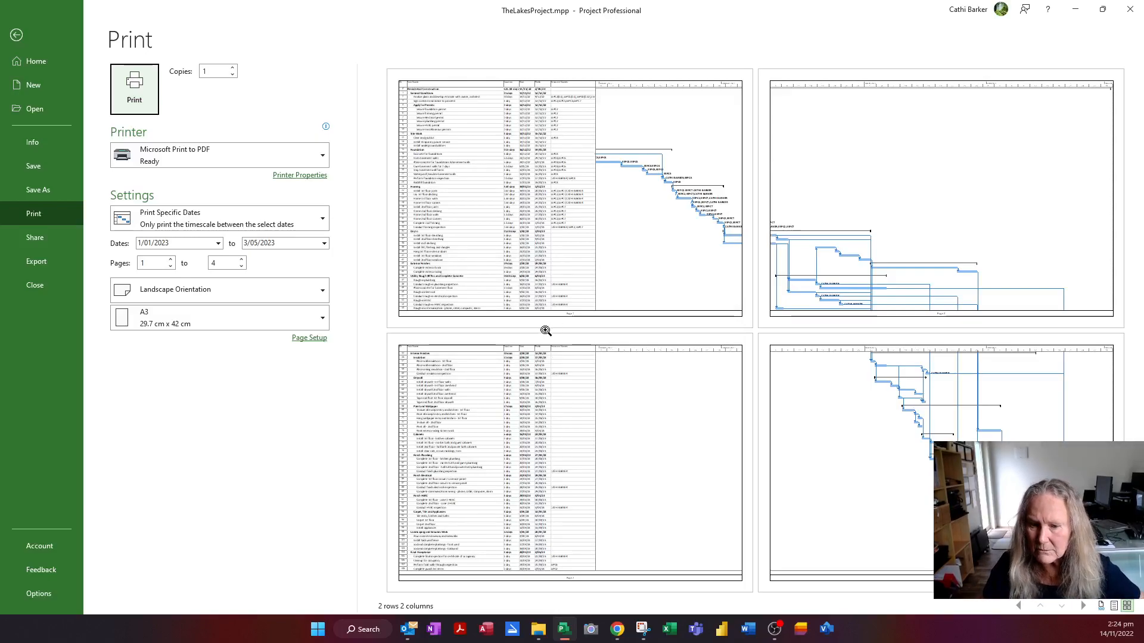
{"action": "left_click", "coordinate": [543, 635]}
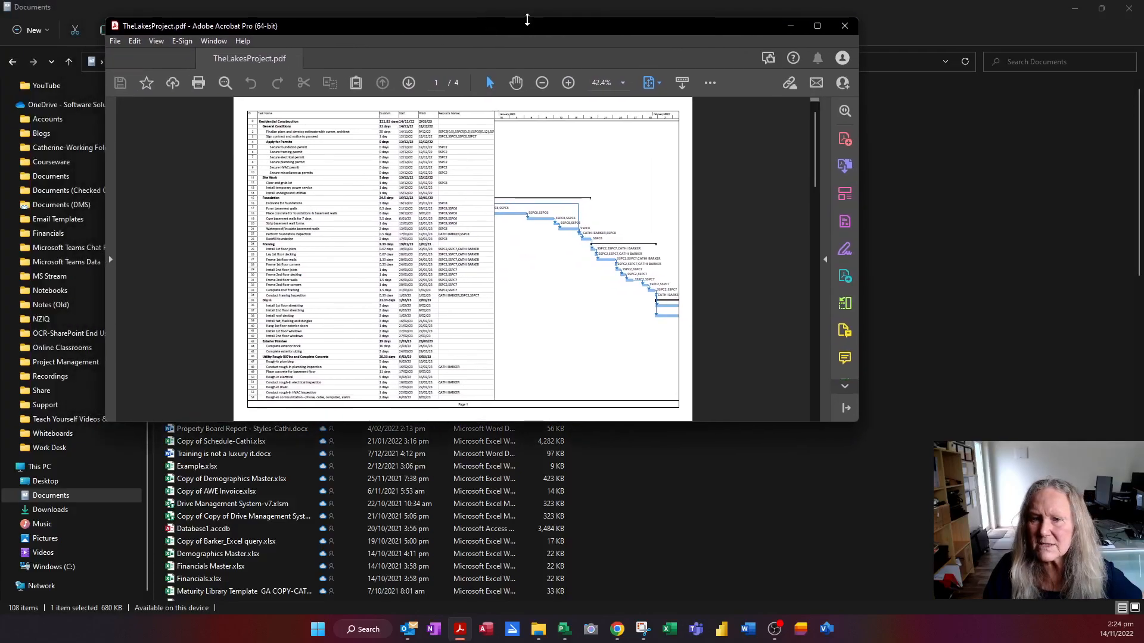
{"action": "double_click", "coordinate": [610, 25]}
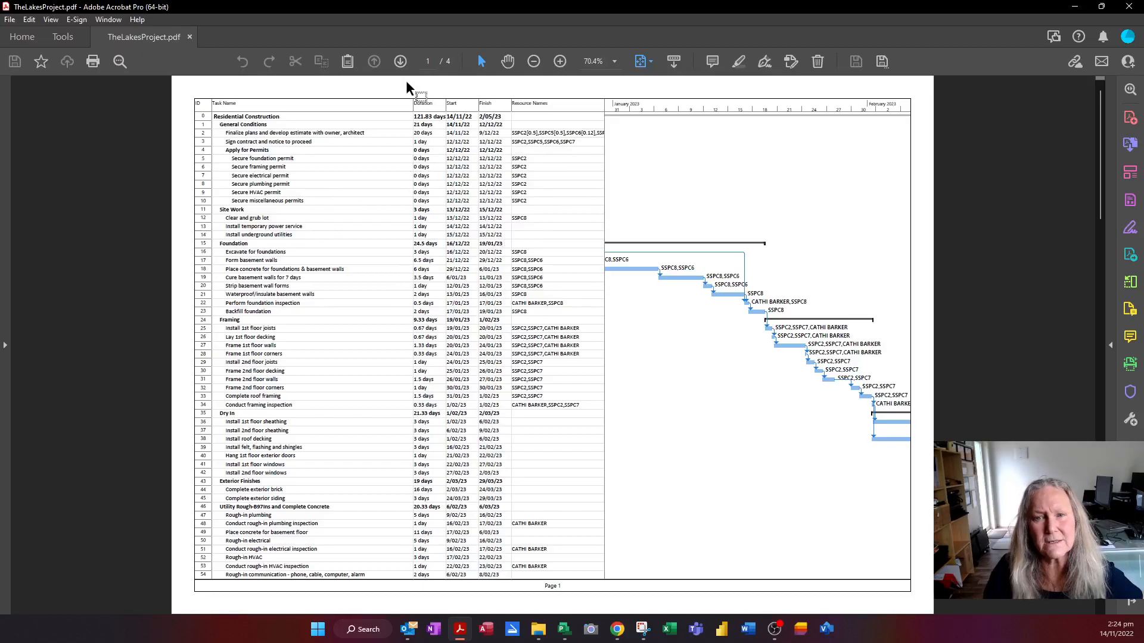
Step: Page through the exported PDF to page 4, and close both the PDF and the Documents folder window
{"action": "left_click", "coordinate": [400, 61]}
{"action": "left_click", "coordinate": [400, 61]}
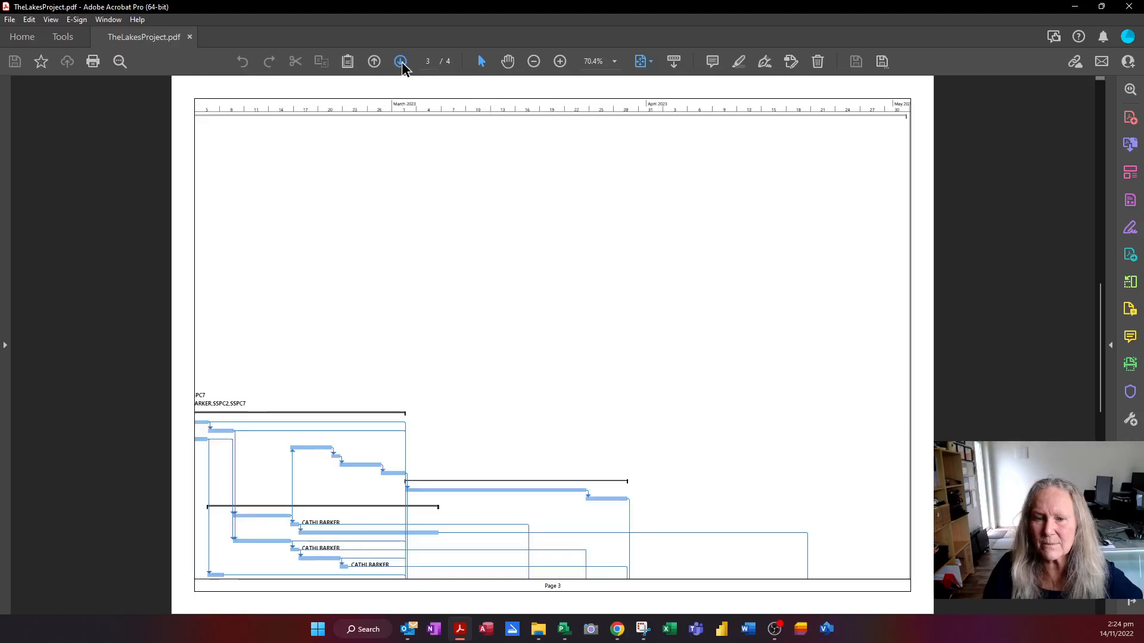
{"action": "left_click", "coordinate": [400, 61]}
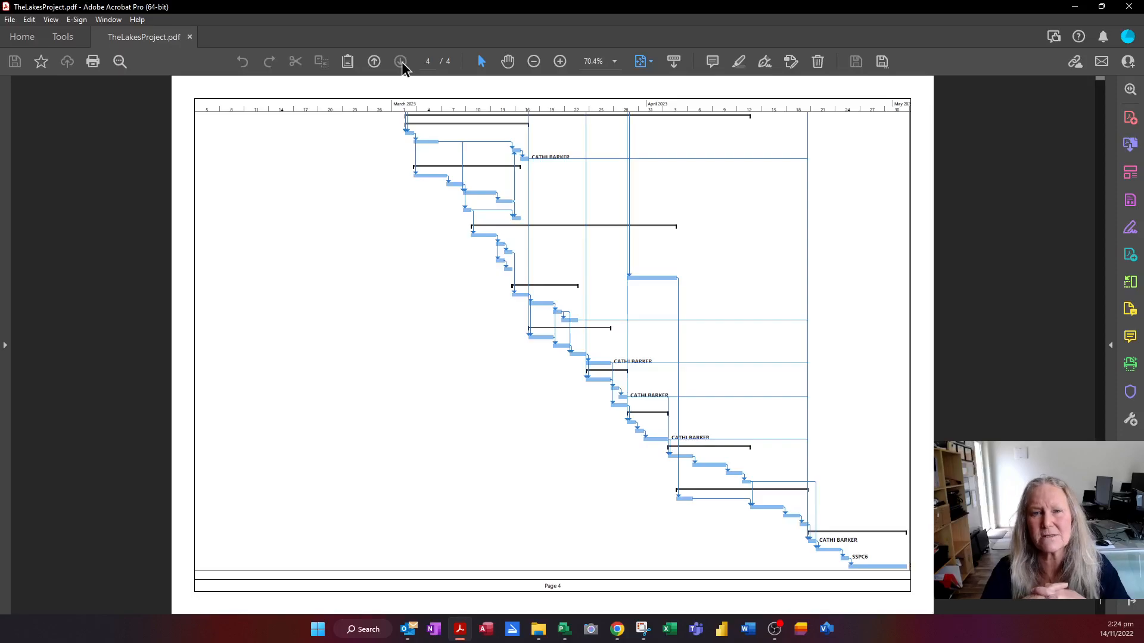
{"action": "left_click", "coordinate": [1129, 6]}
{"action": "left_click", "coordinate": [1129, 6]}
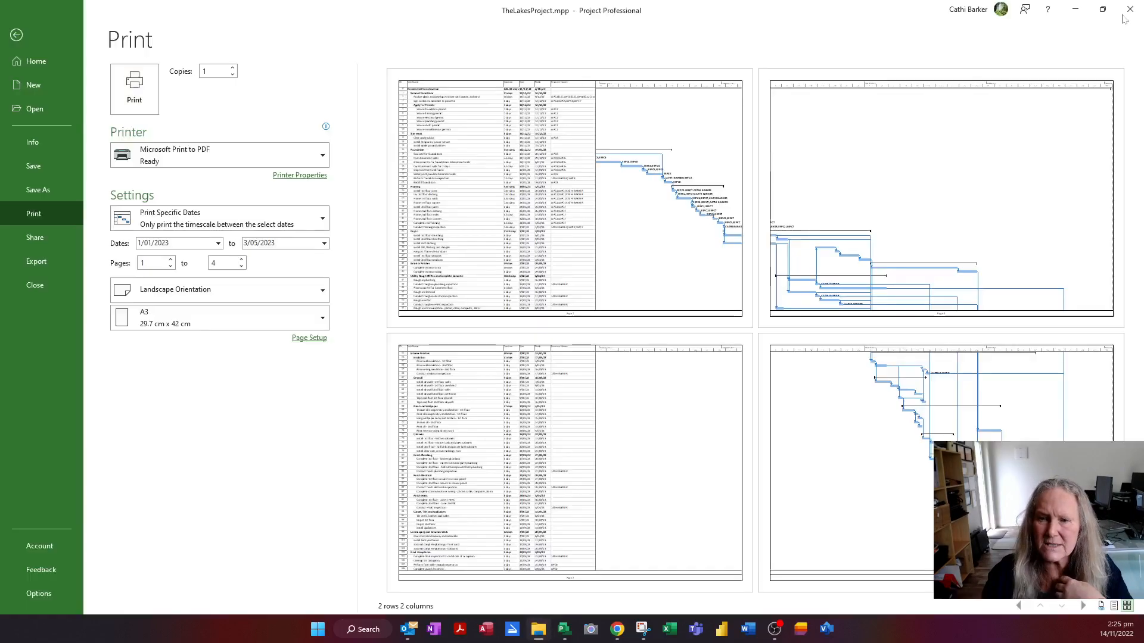
Step: Filter the Gantt chart's Resource Names column to only the resource listed by a person's full name
{"action": "left_click", "coordinate": [16, 35]}
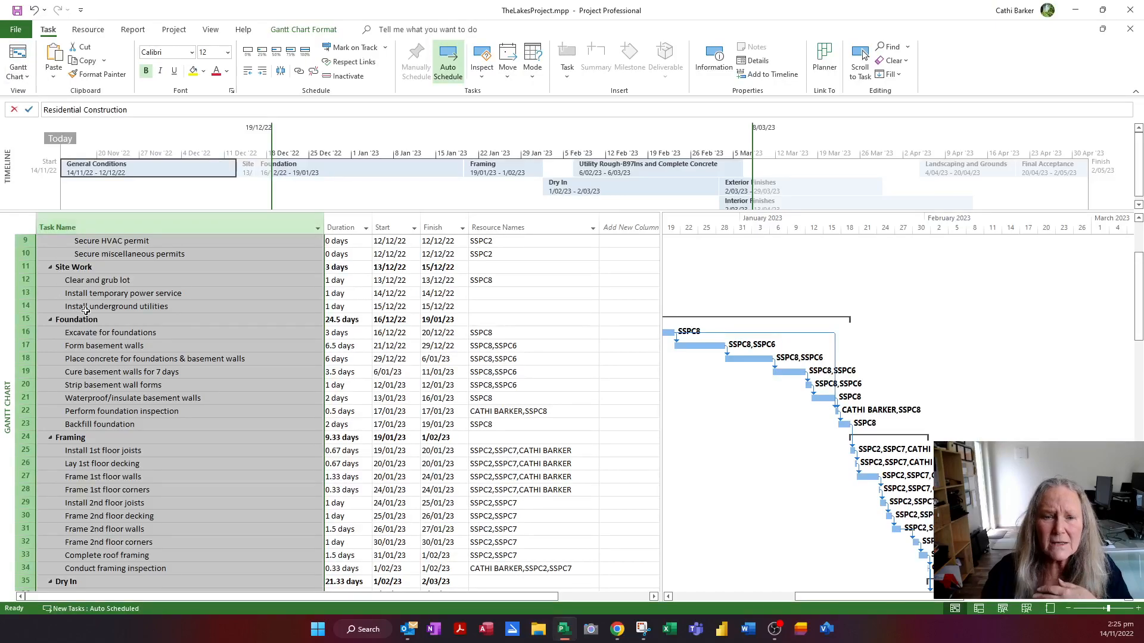
{"action": "left_click", "coordinate": [170, 307]}
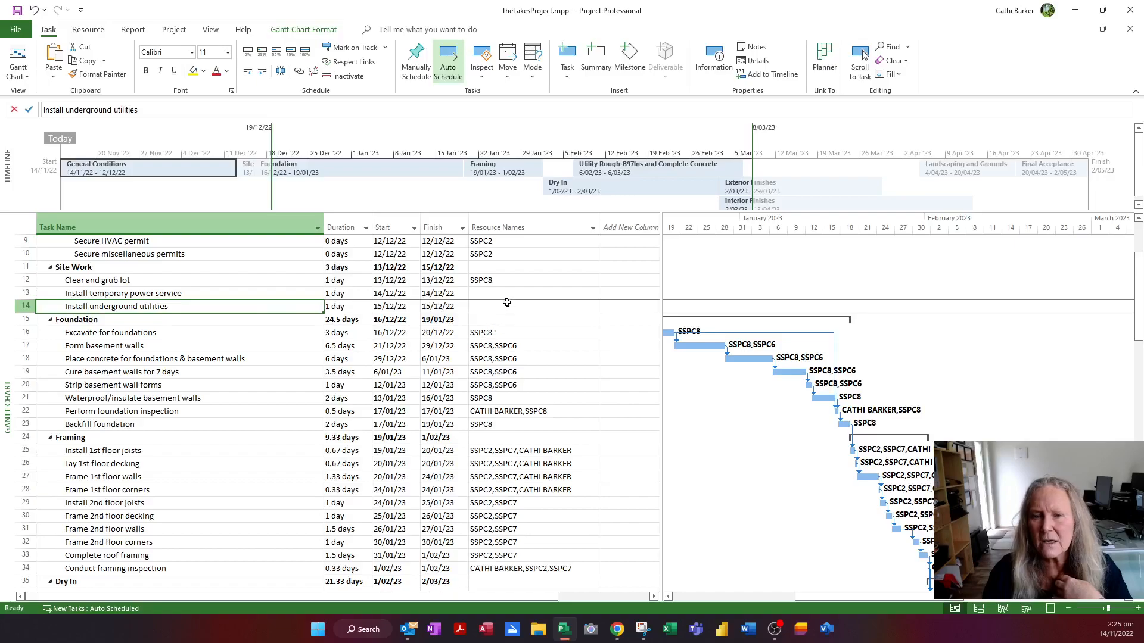
{"action": "left_click", "coordinate": [592, 230]}
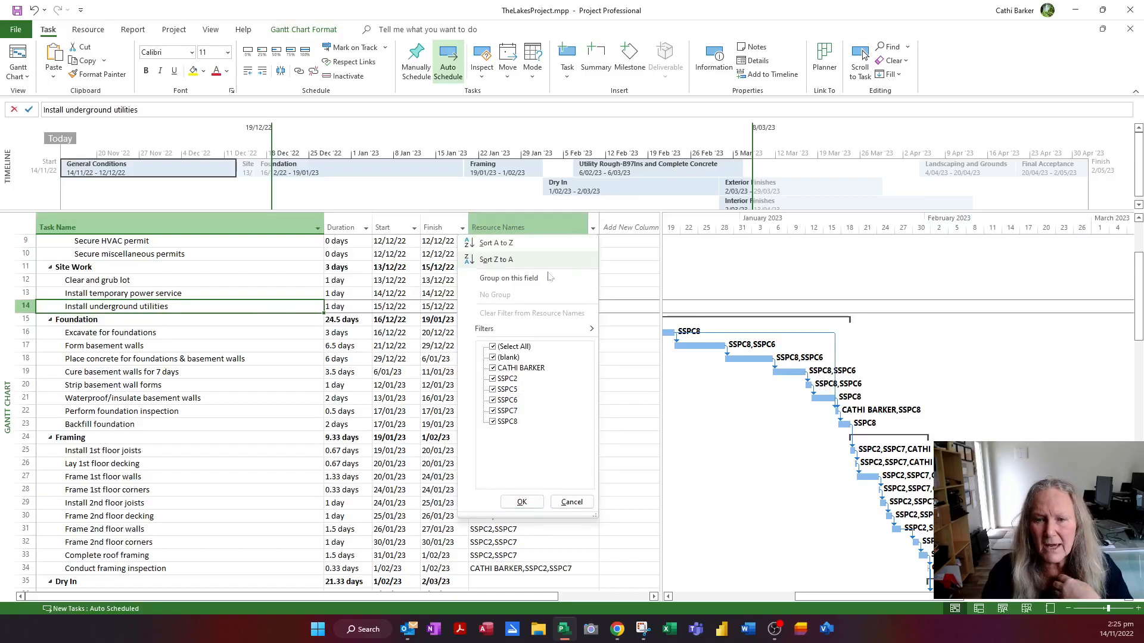
{"action": "left_click", "coordinate": [515, 346]}
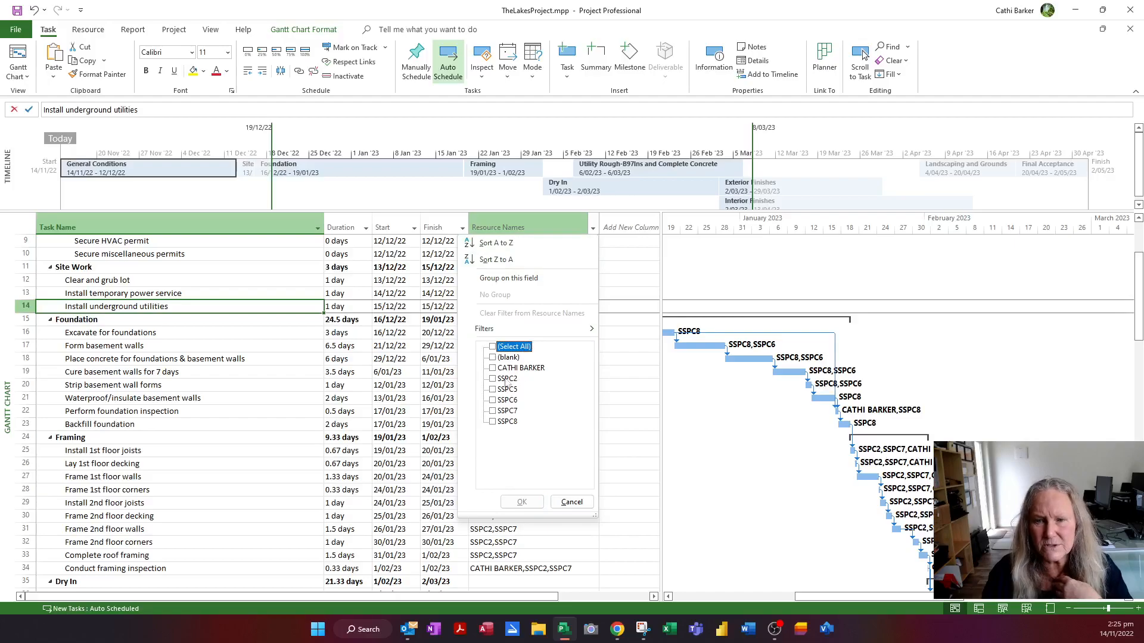
{"action": "left_click", "coordinate": [493, 369]}
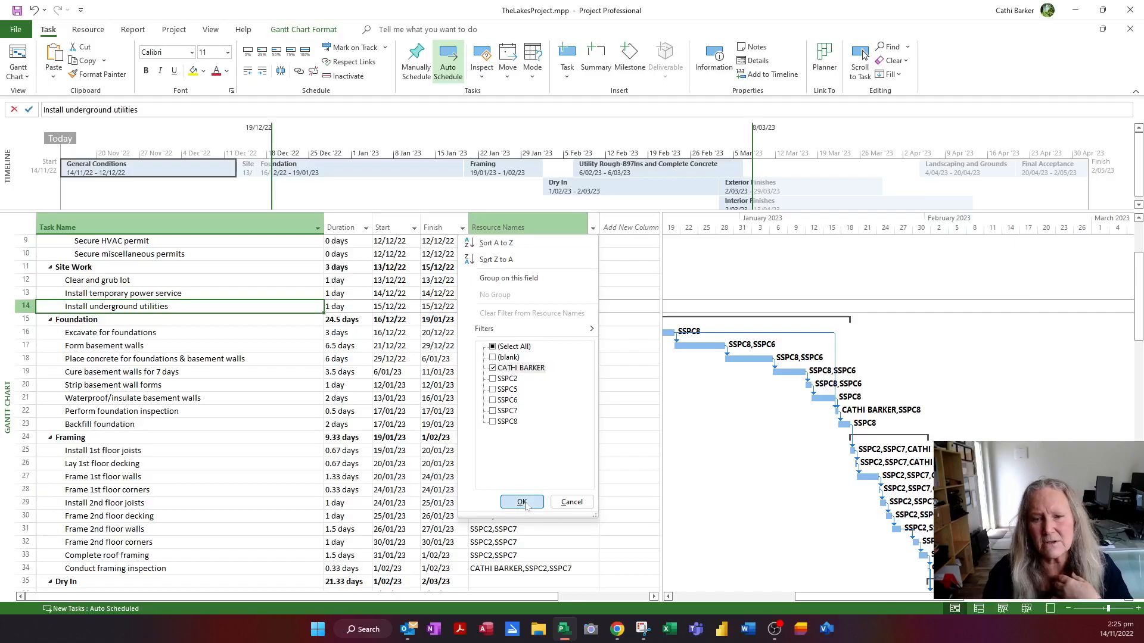
{"action": "left_click", "coordinate": [522, 502]}
{"action": "scroll", "coordinate": [519, 497], "scroll_direction": "up", "scroll_amount": 3}
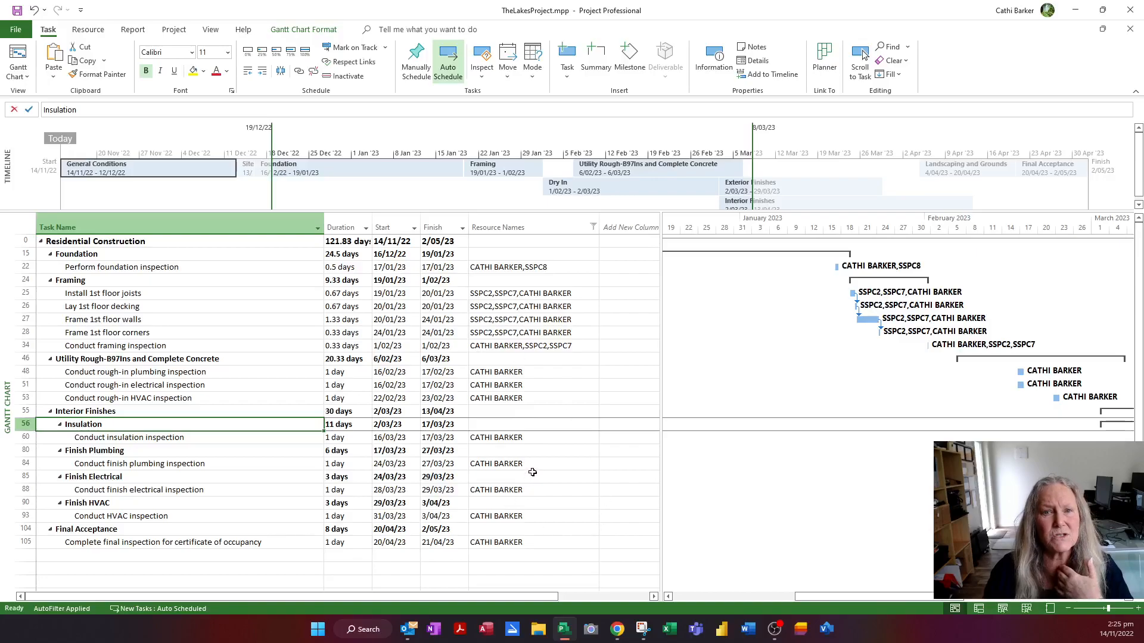
{"action": "left_click", "coordinate": [532, 473]}
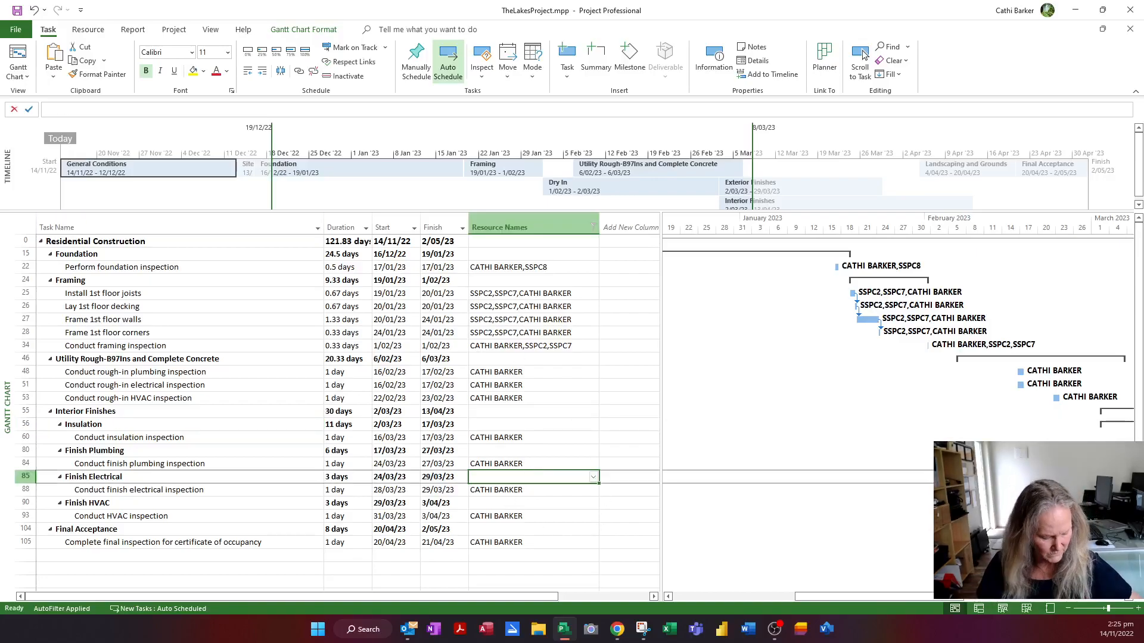
Step: Scale the filtered Gantt chart printout to fit 2 pages wide by 1 page tall, checking it in the multi-page print preview
{"action": "key", "text": "ctrl+p"}
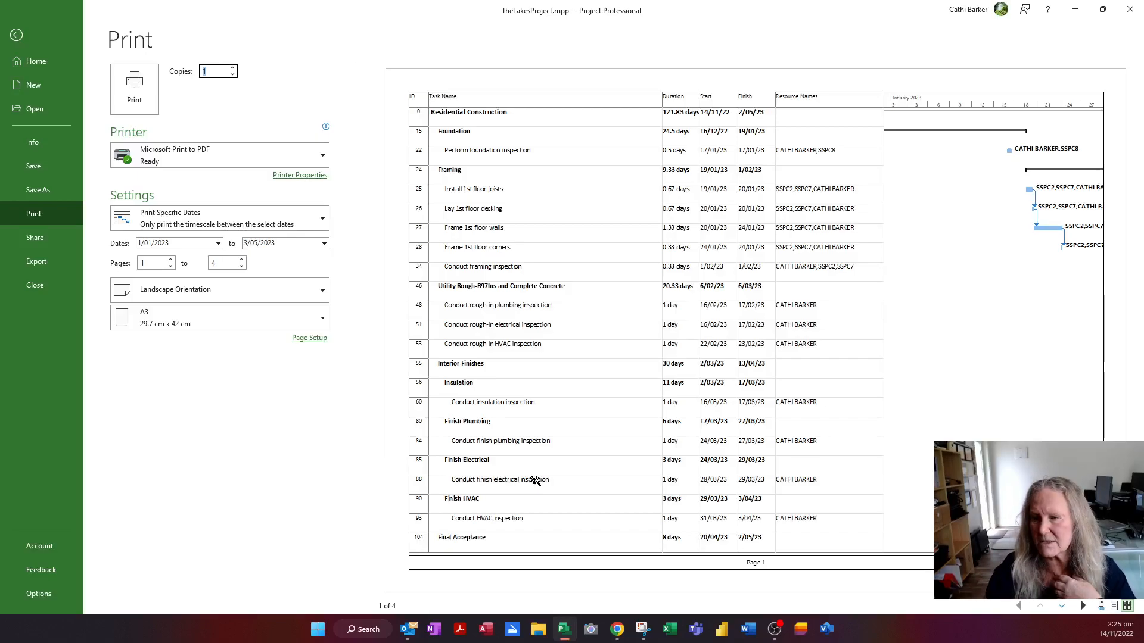
{"action": "left_click", "coordinate": [1127, 606]}
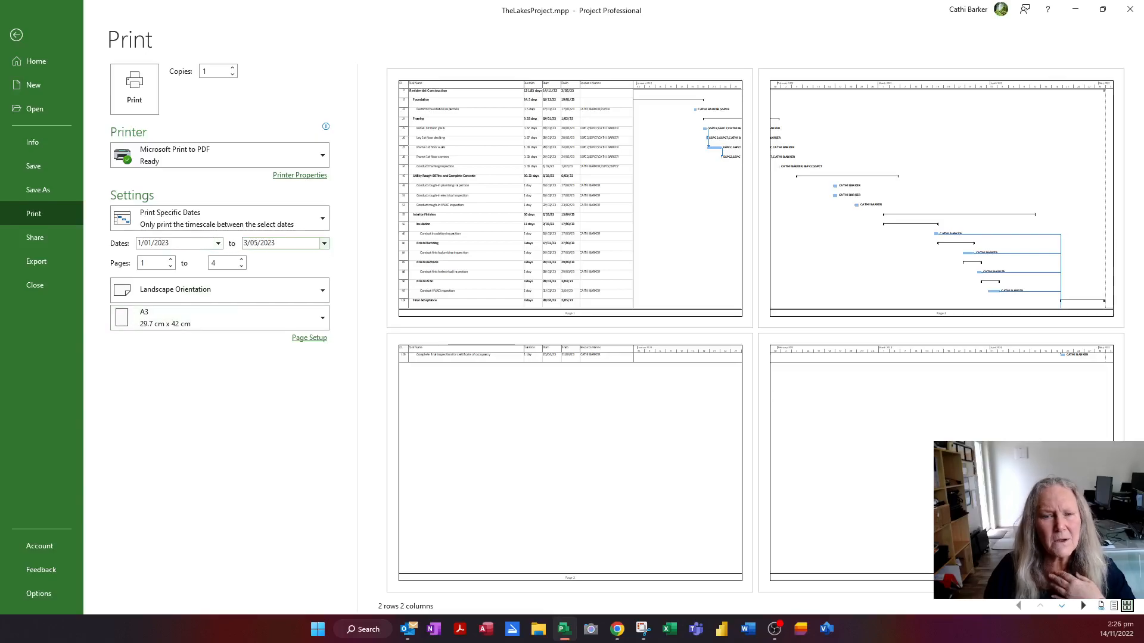
{"action": "left_click", "coordinate": [308, 338]}
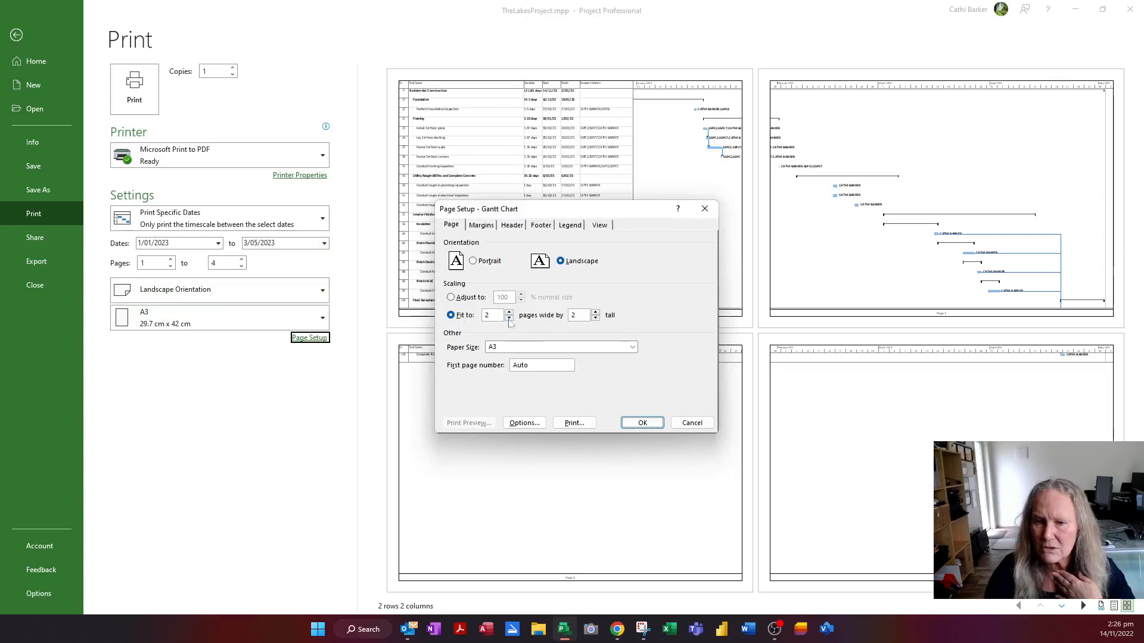
{"action": "left_click", "coordinate": [595, 319]}
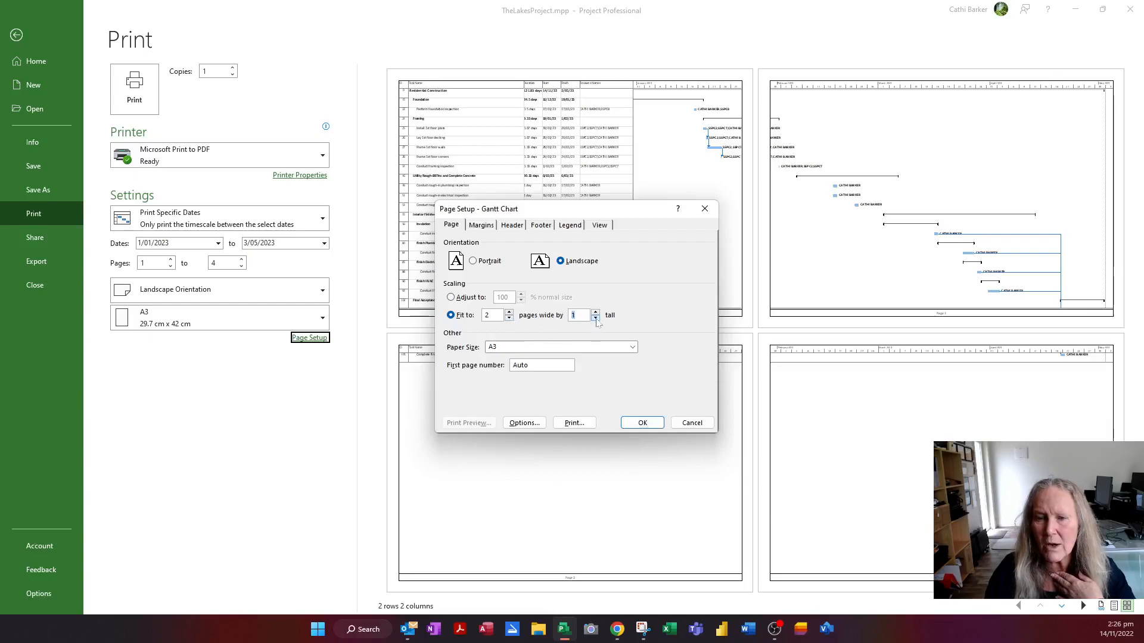
{"action": "left_click", "coordinate": [649, 424]}
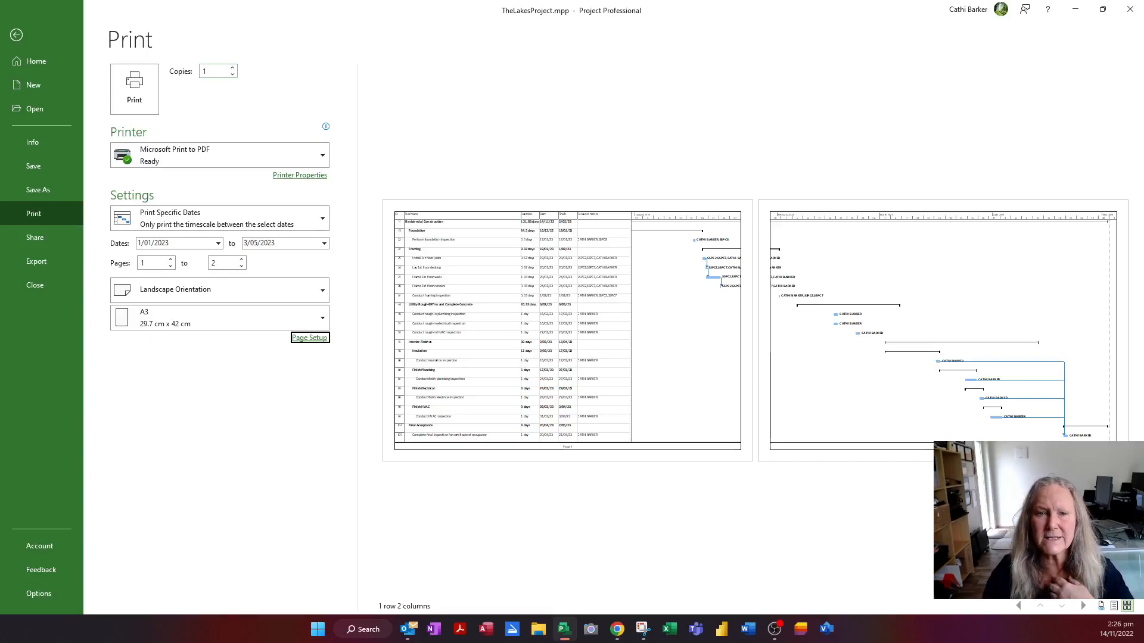
Step: Hide the Resource Names column in the Gantt table and move the table-chart divider to the edge of the Finish column
{"action": "left_click", "coordinate": [16, 34]}
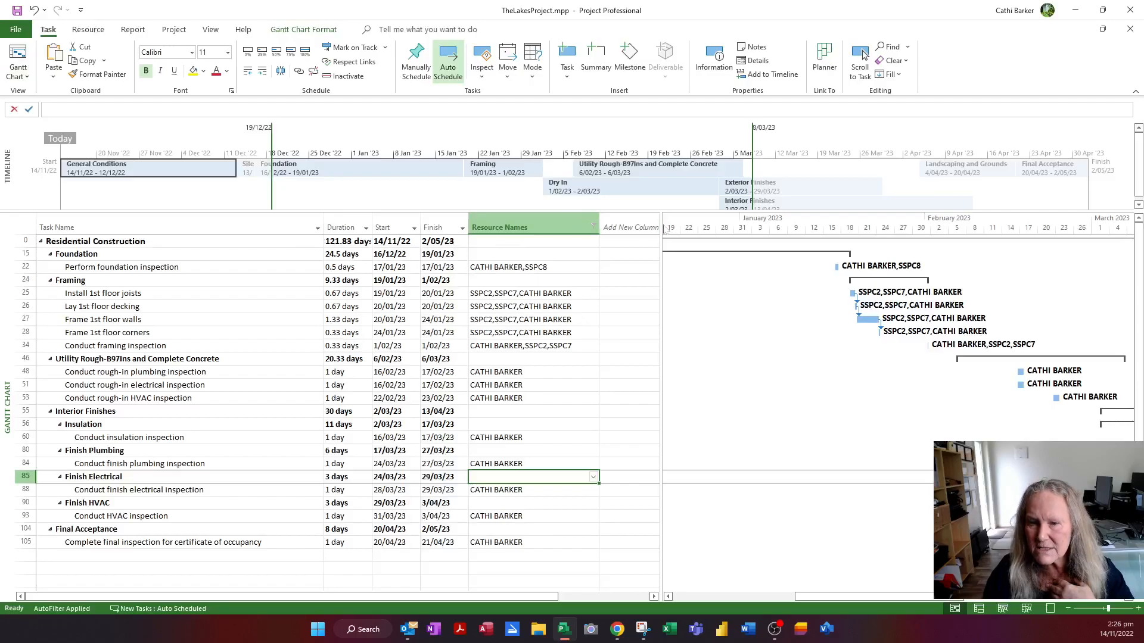
{"action": "left_click_drag", "start_coordinate": [658, 223], "coordinate": [600, 227]}
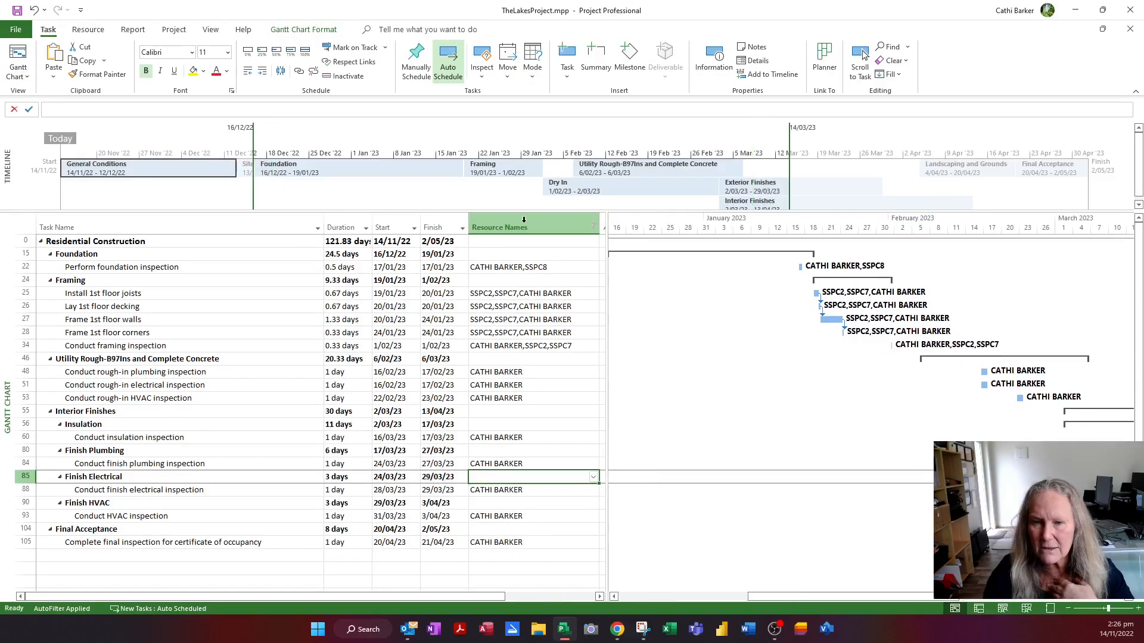
{"action": "right_click", "coordinate": [511, 227]}
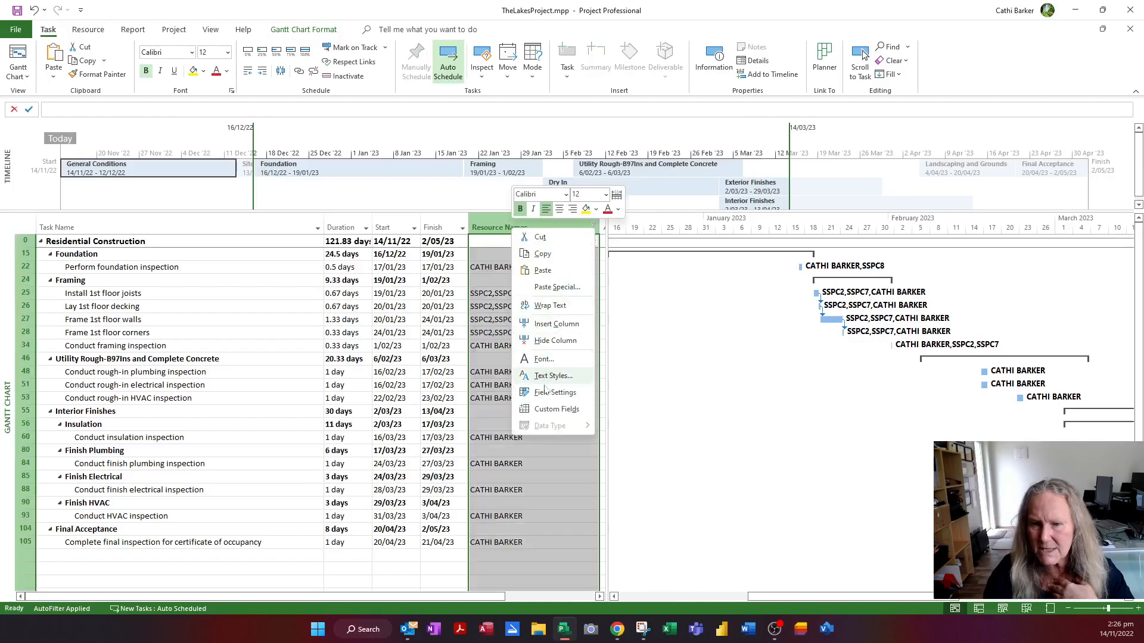
{"action": "left_click", "coordinate": [551, 340]}
{"action": "left_click_drag", "start_coordinate": [589, 270], "coordinate": [473, 275]}
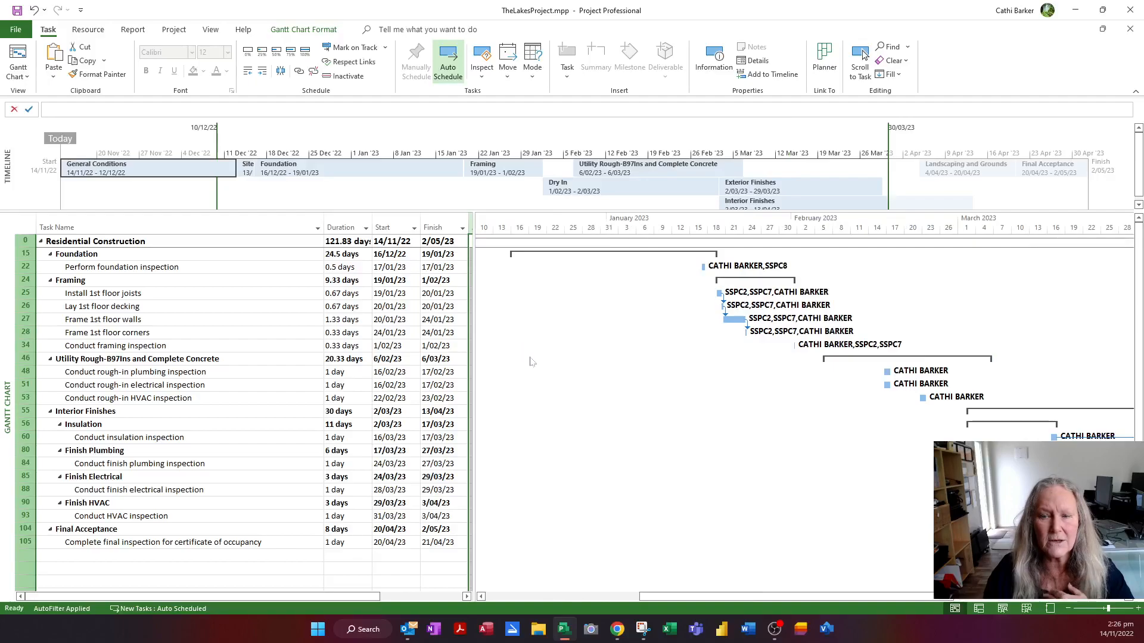
Step: Examine the filtered chart's timescale and its multi-page print preview without the Resource Names column, and return to the Gantt Chart view
{"action": "left_click", "coordinate": [1129, 598]}
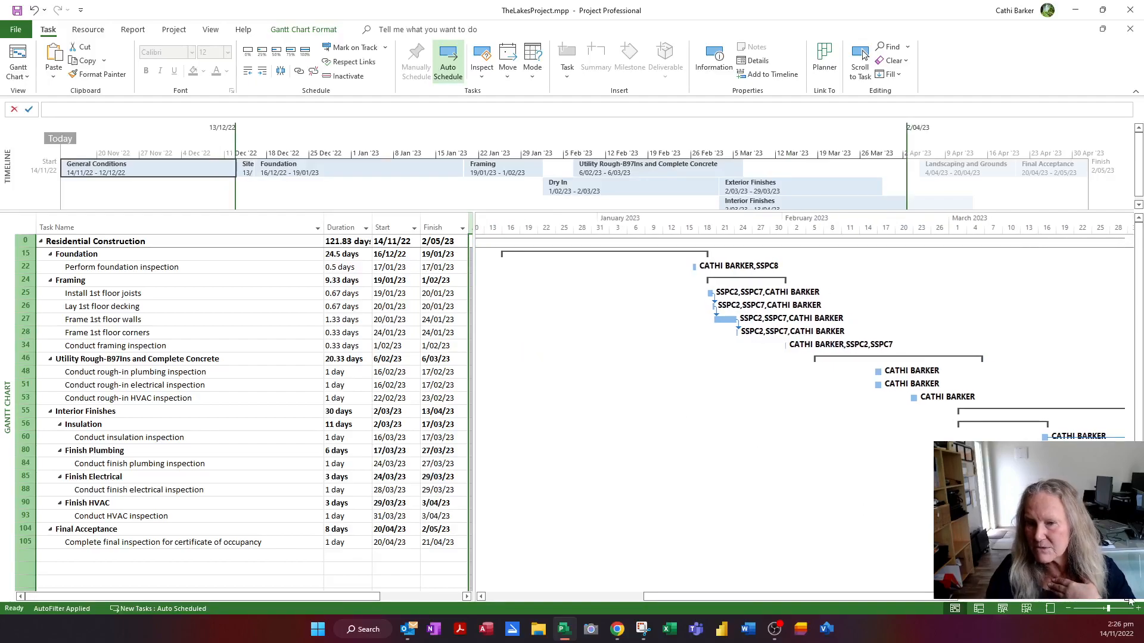
{"action": "left_click", "coordinate": [1130, 598]}
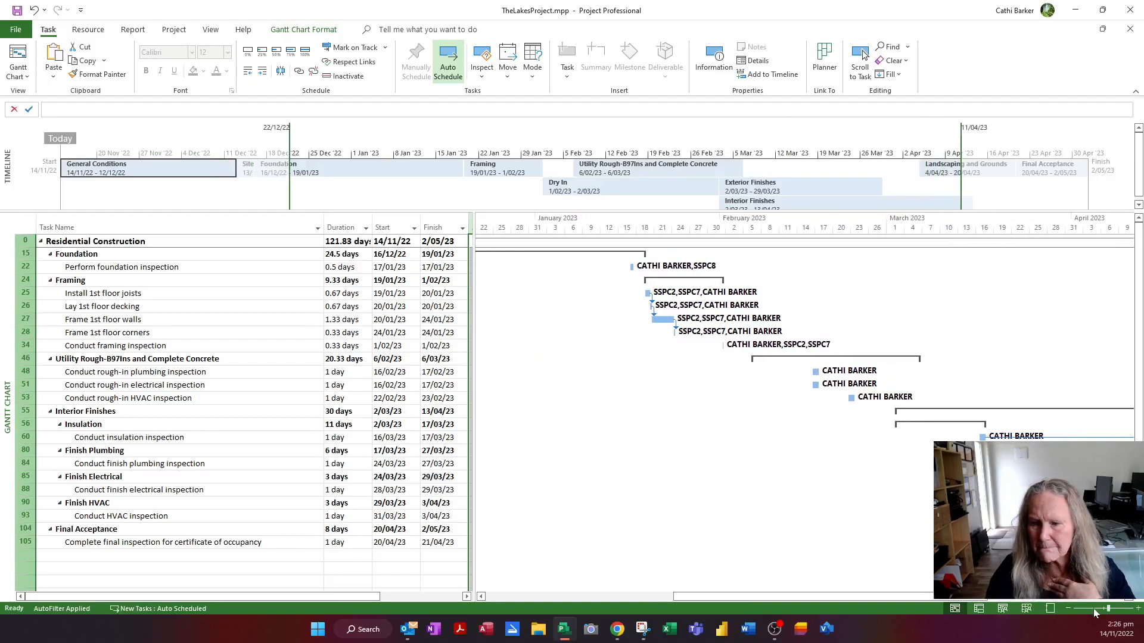
{"action": "left_click", "coordinate": [1130, 597]}
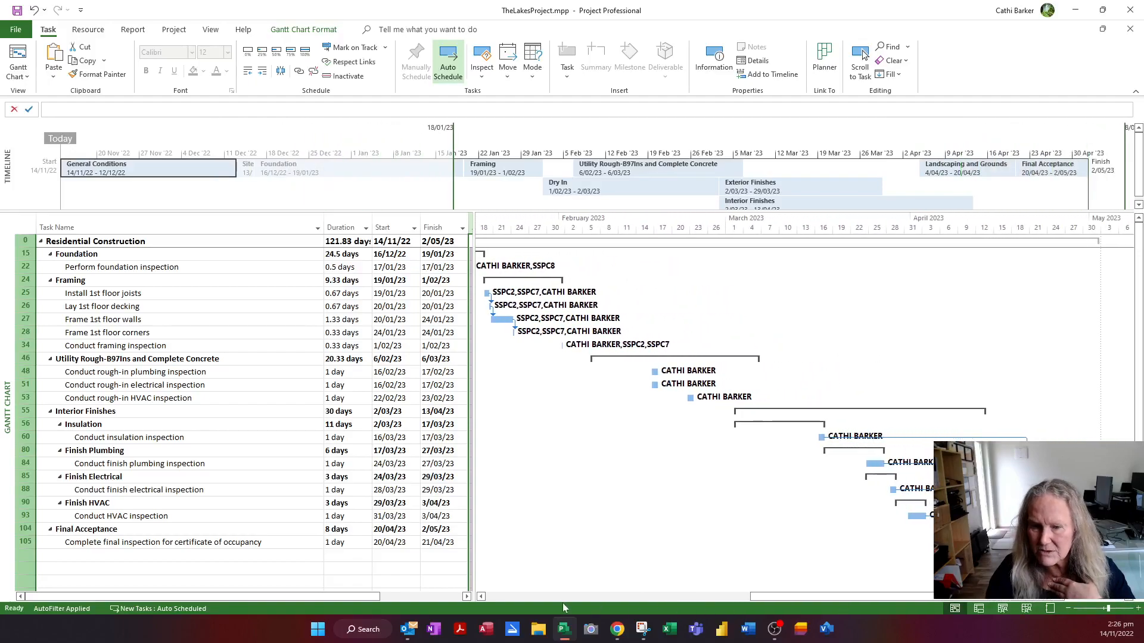
{"action": "left_click", "coordinate": [481, 597]}
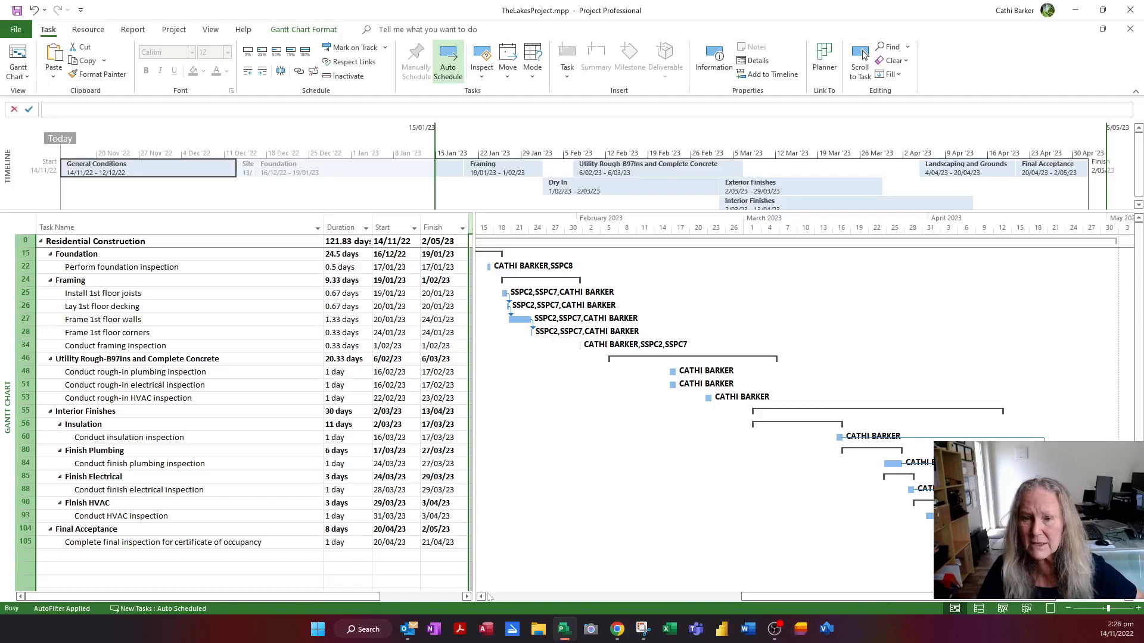
{"action": "key", "text": "ctrl+p"}
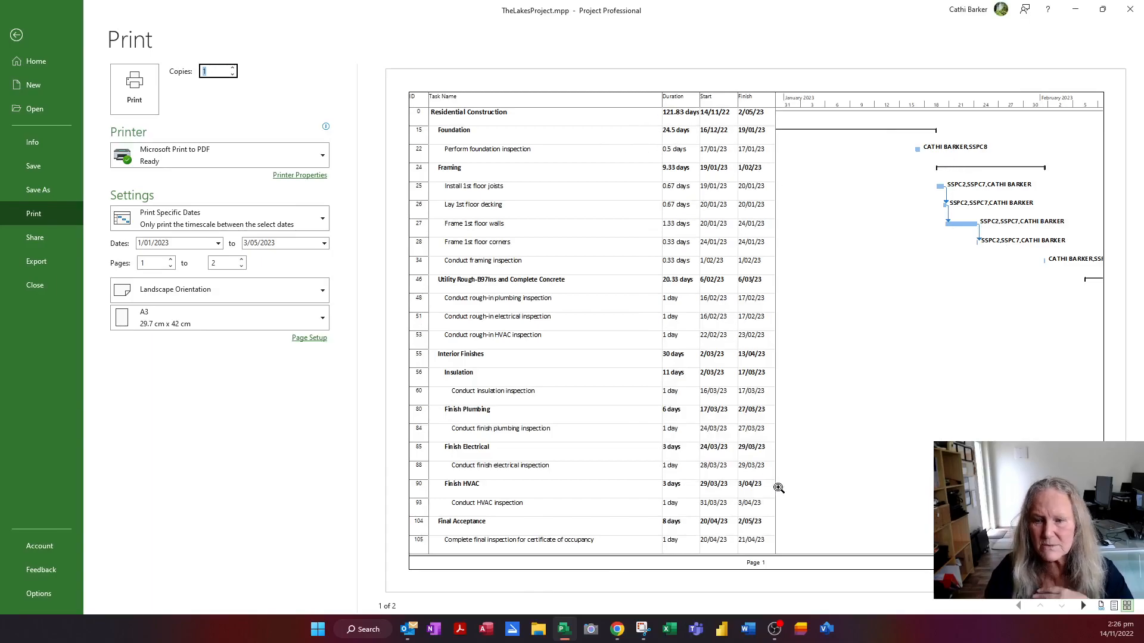
{"action": "left_click", "coordinate": [1129, 606]}
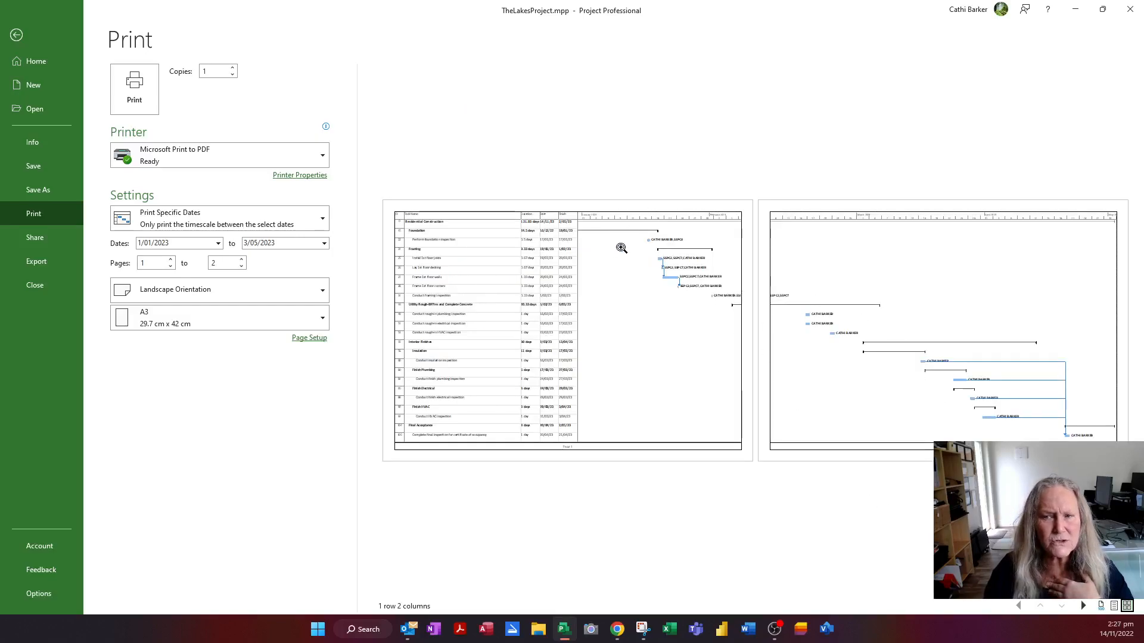
{"action": "left_click", "coordinate": [16, 35]}
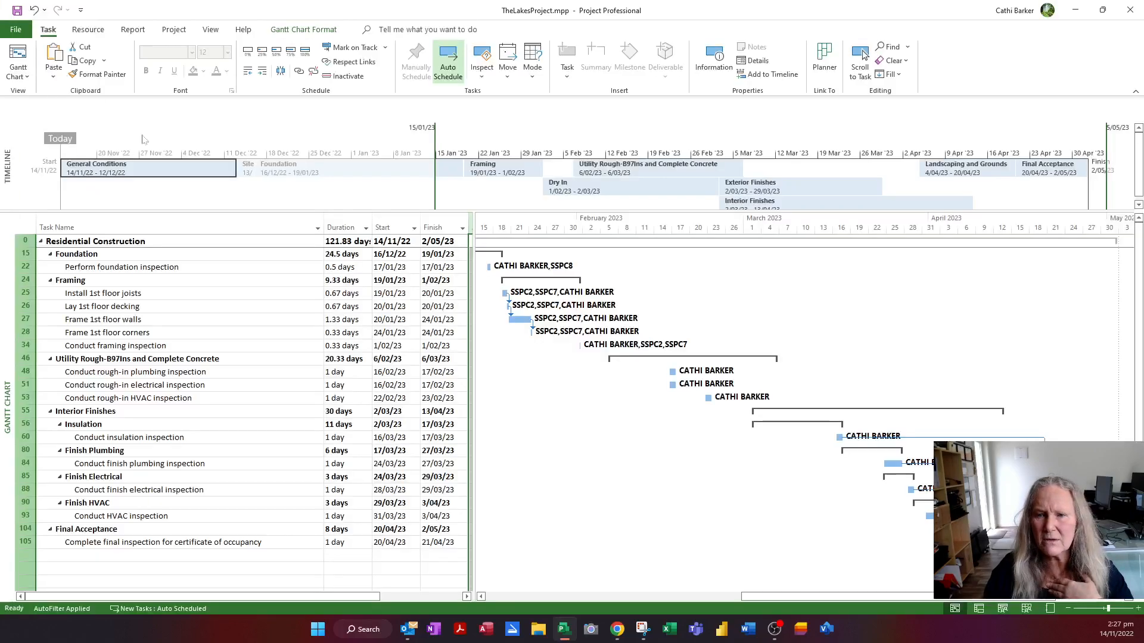
Step: Change the print range of the filtered Gantt chart to Print Entire Project, covering the project from start to finish
{"action": "left_click", "coordinate": [1125, 597]}
{"action": "left_click", "coordinate": [1126, 597]}
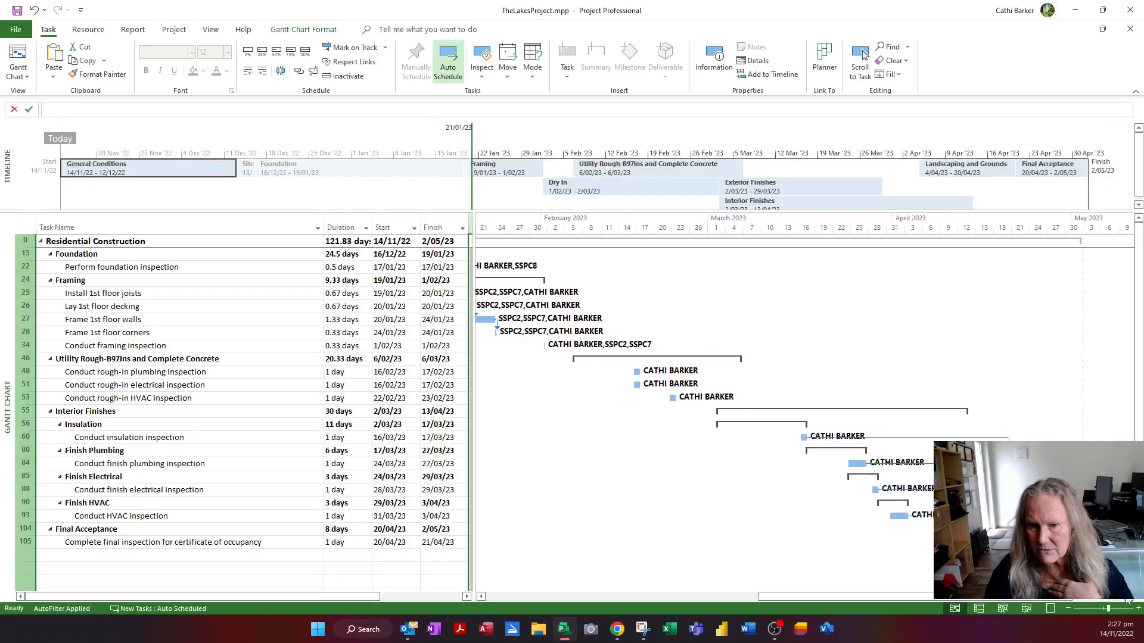
{"action": "left_click", "coordinate": [1128, 597]}
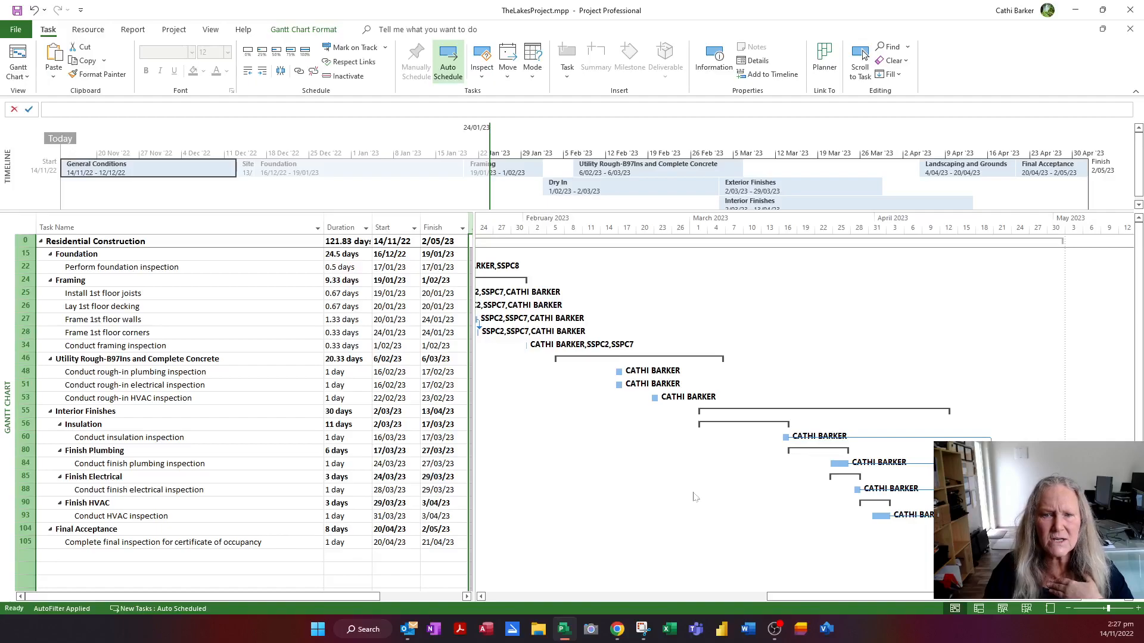
{"action": "left_click_drag", "start_coordinate": [893, 598], "coordinate": [868, 601]}
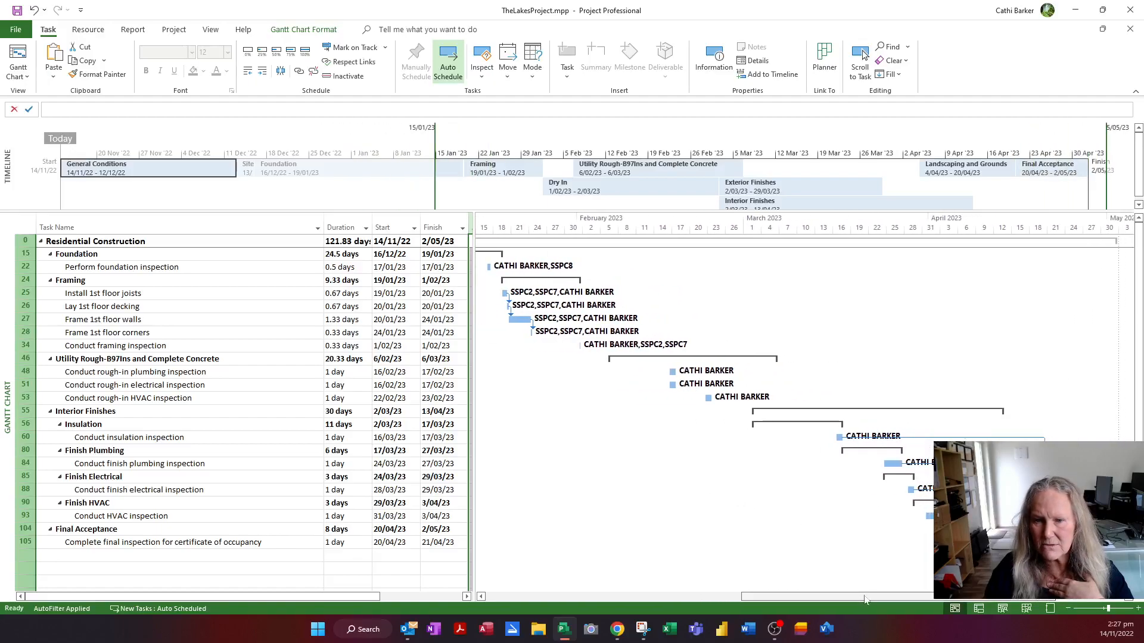
{"action": "key", "text": "ctrl+p"}
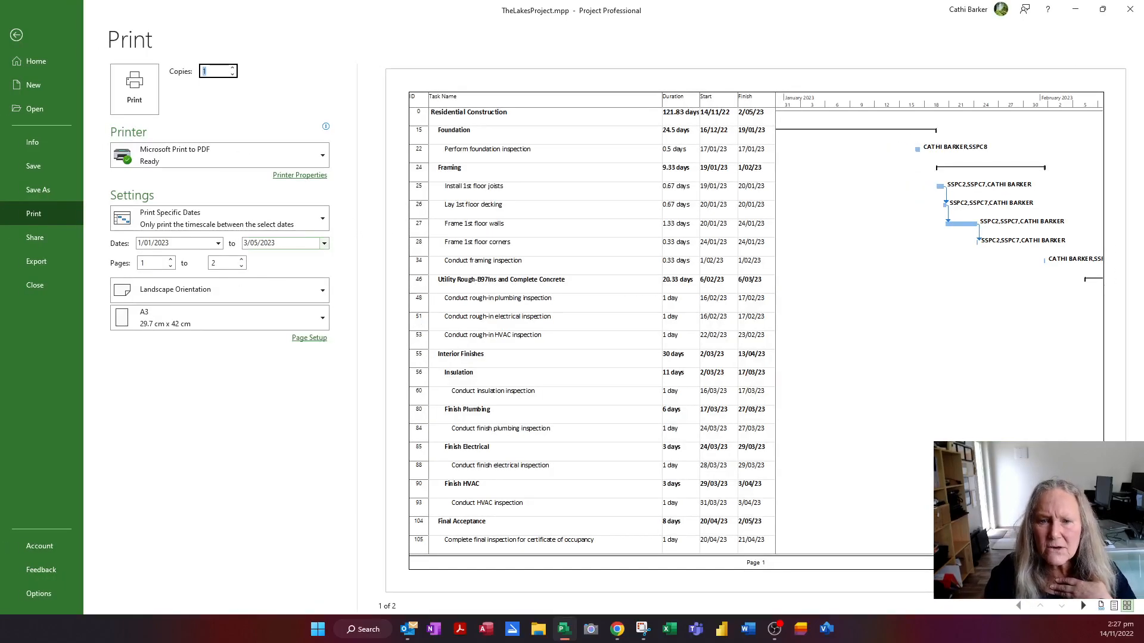
{"action": "left_click", "coordinate": [321, 221]}
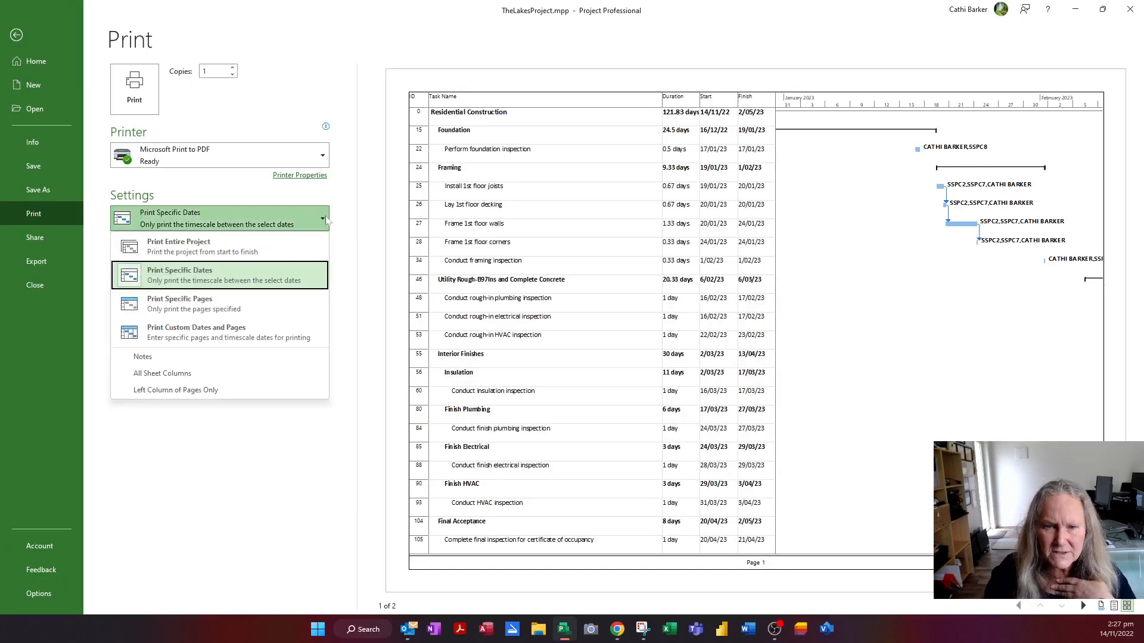
{"action": "left_click", "coordinate": [271, 252]}
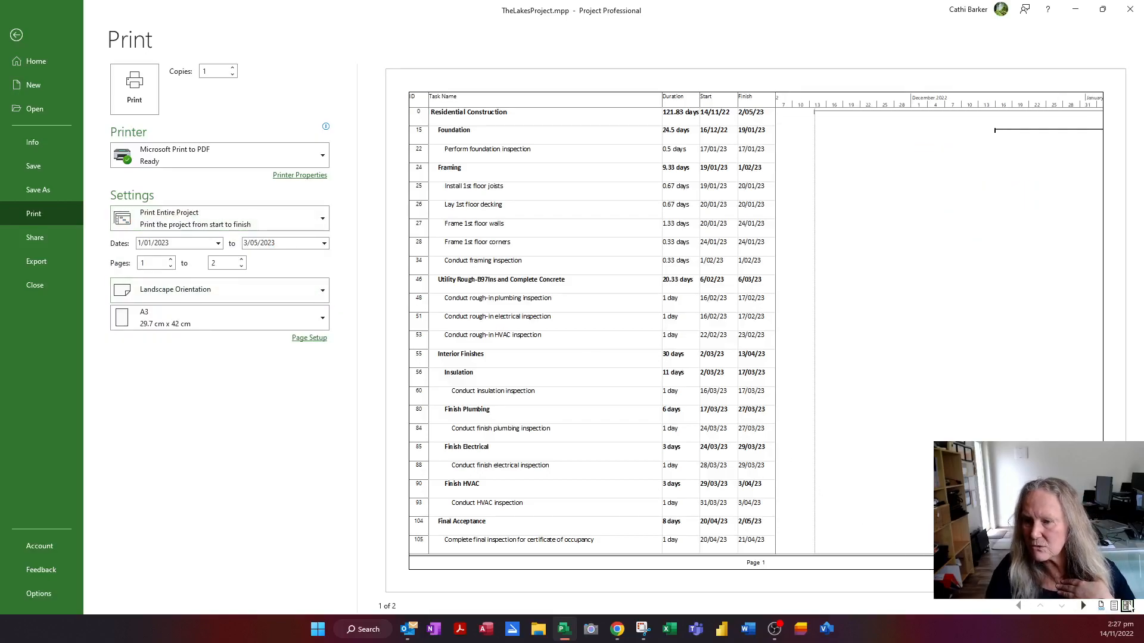
Step: Examine the entire-project printout in the multi-page preview, and check where the first filtered task bar starts in the Gantt Chart view
{"action": "left_click", "coordinate": [1126, 605]}
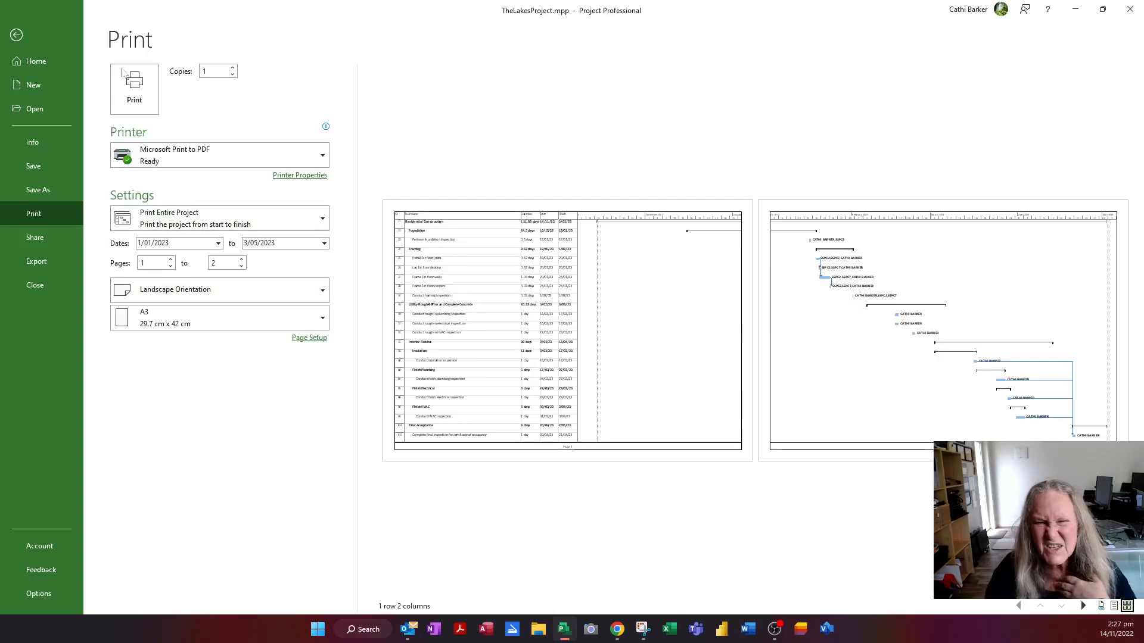
{"action": "left_click", "coordinate": [16, 35]}
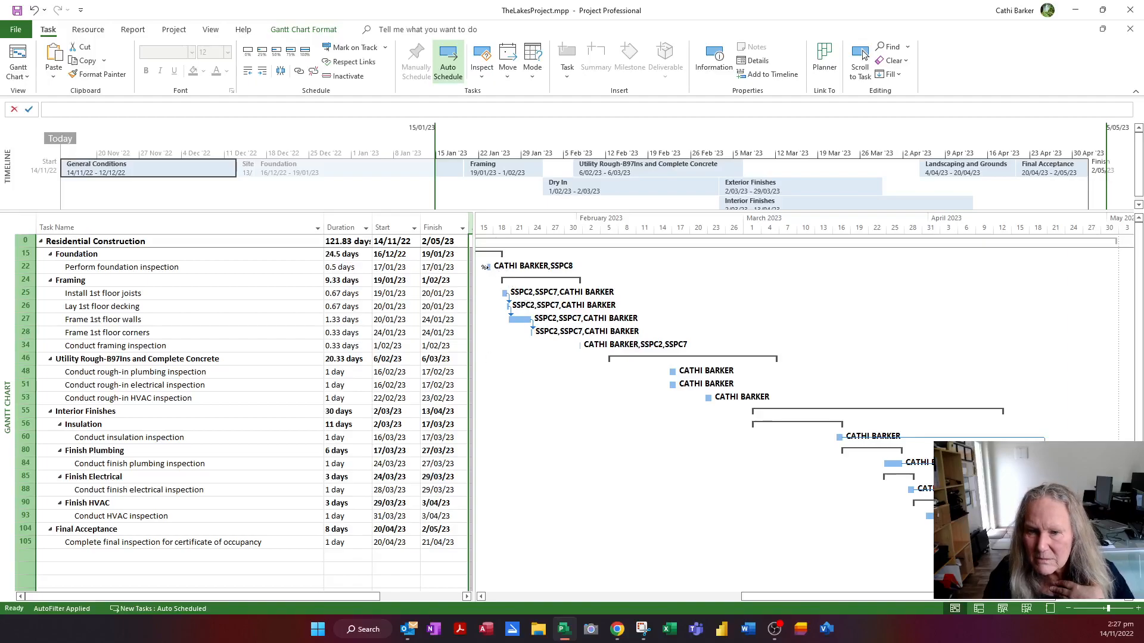
{"action": "mouse_move", "coordinate": [491, 267]}
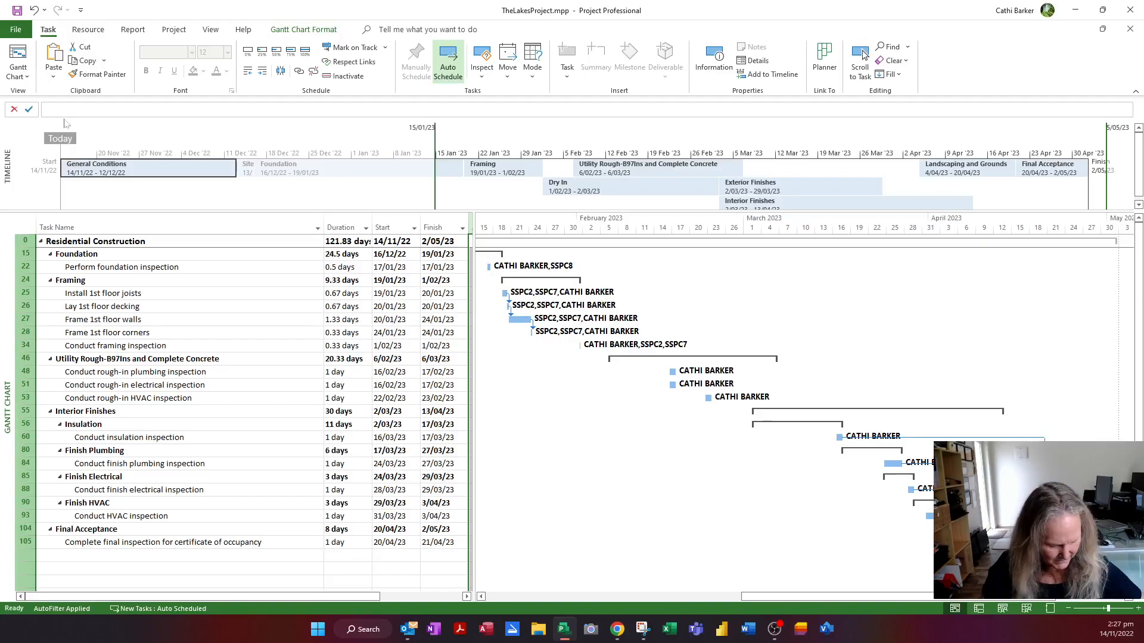
Step: Set the print start date of the filtered Gantt chart to 17/01/2023 and display its pages in the multi-page print preview
{"action": "key", "text": "ctrl+p"}
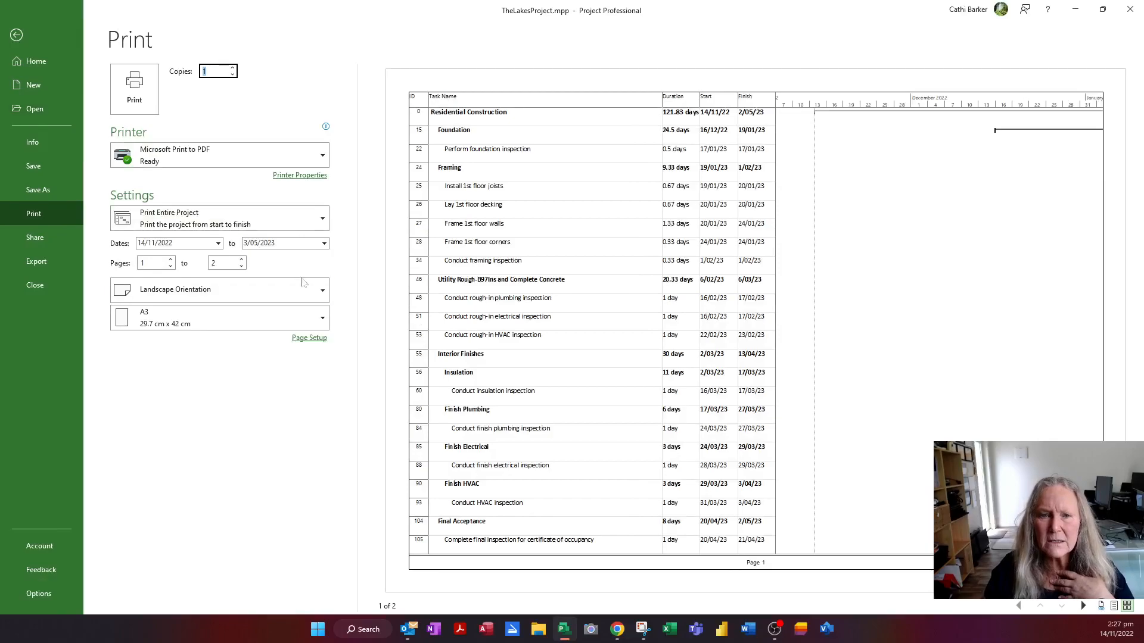
{"action": "left_click", "coordinate": [218, 243]}
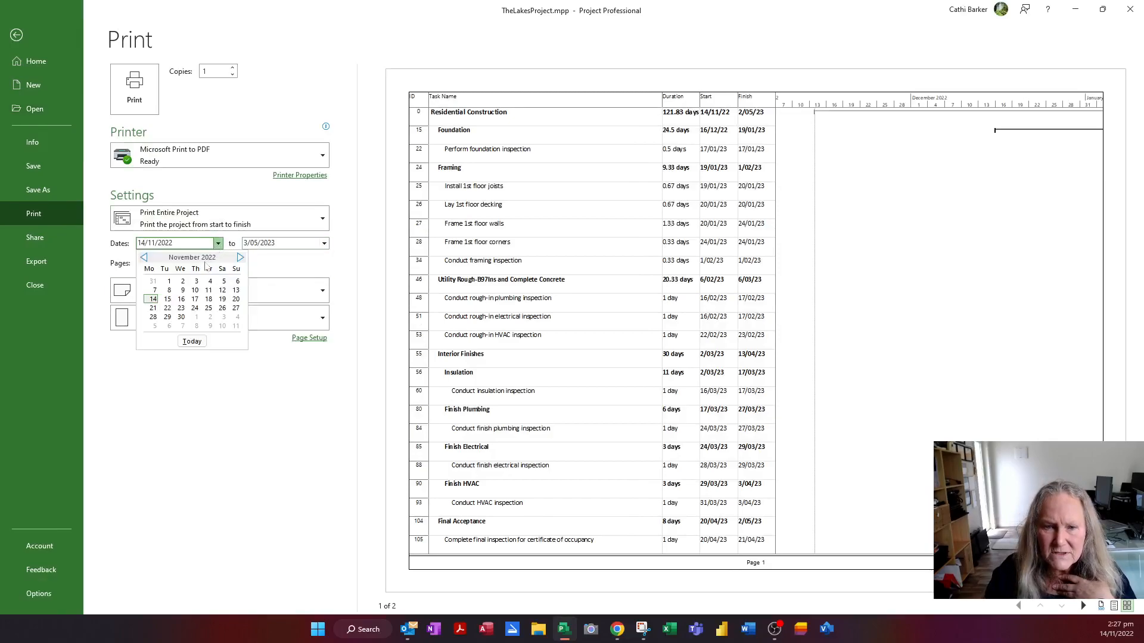
{"action": "left_click", "coordinate": [240, 257]}
{"action": "left_click", "coordinate": [240, 257]}
{"action": "left_click", "coordinate": [240, 257]}
{"action": "left_click", "coordinate": [240, 257]}
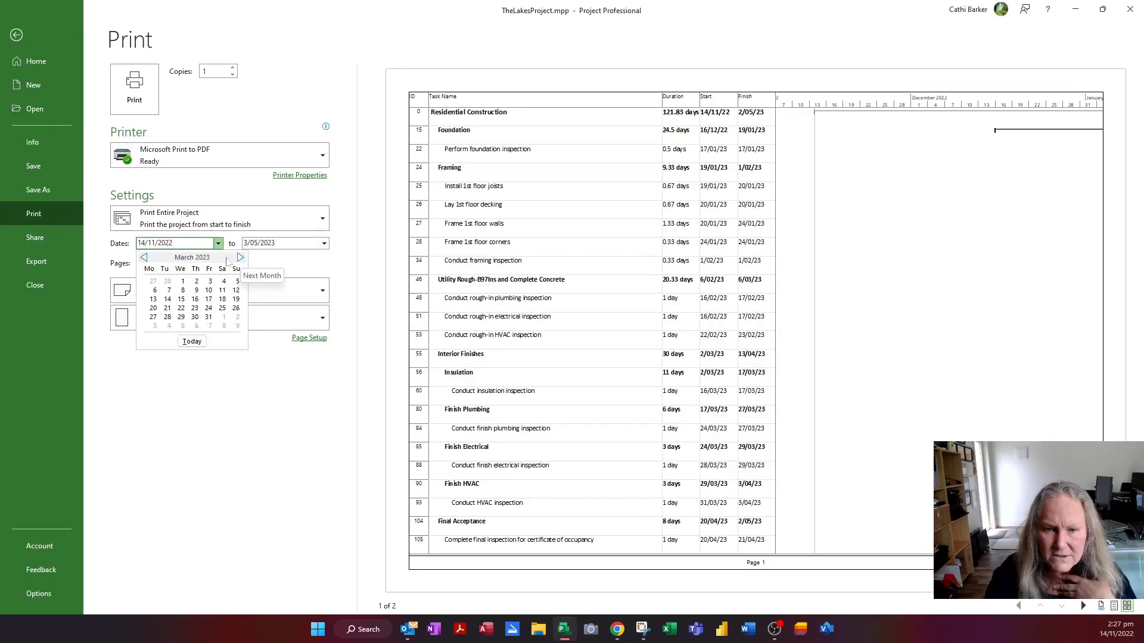
{"action": "left_click", "coordinate": [145, 257]}
{"action": "left_click", "coordinate": [145, 257]}
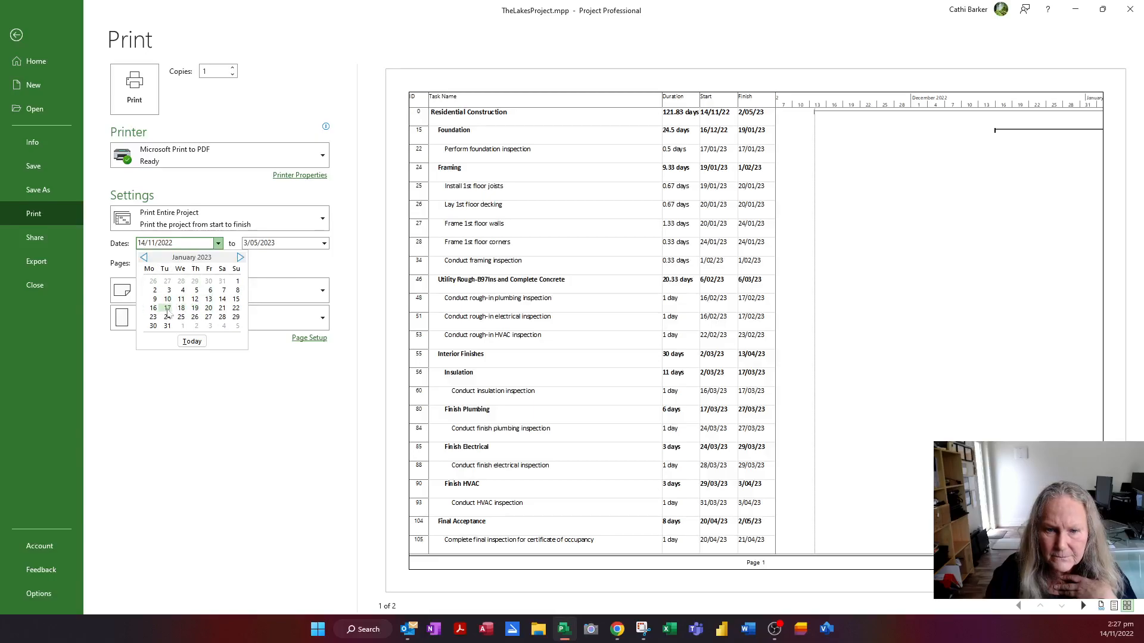
{"action": "left_click", "coordinate": [167, 308]}
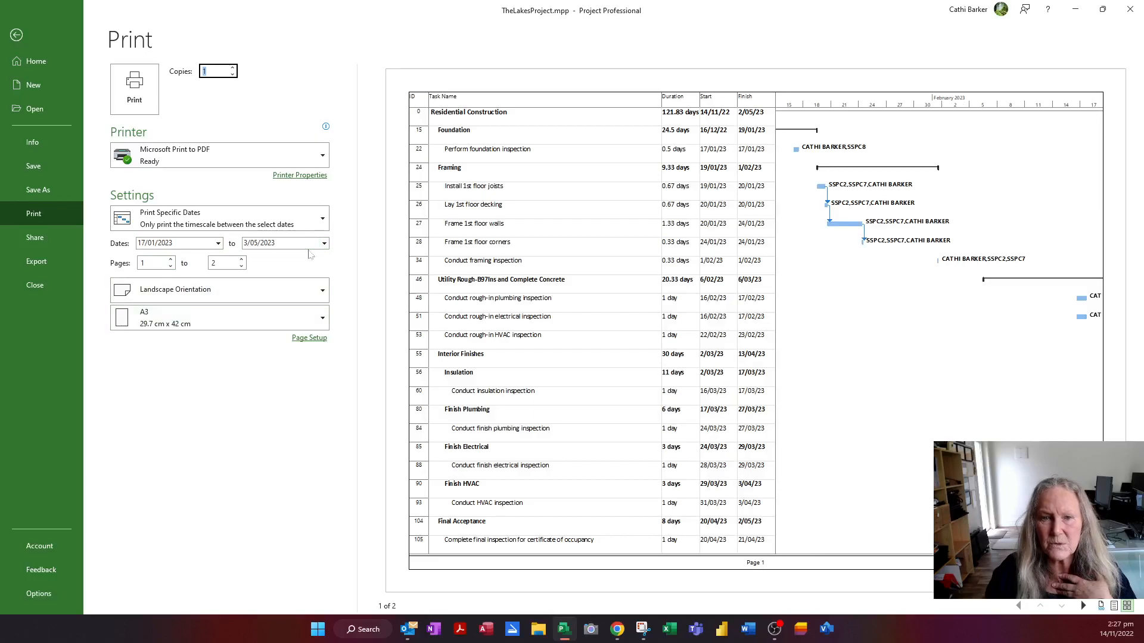
{"action": "left_click", "coordinate": [1128, 608]}
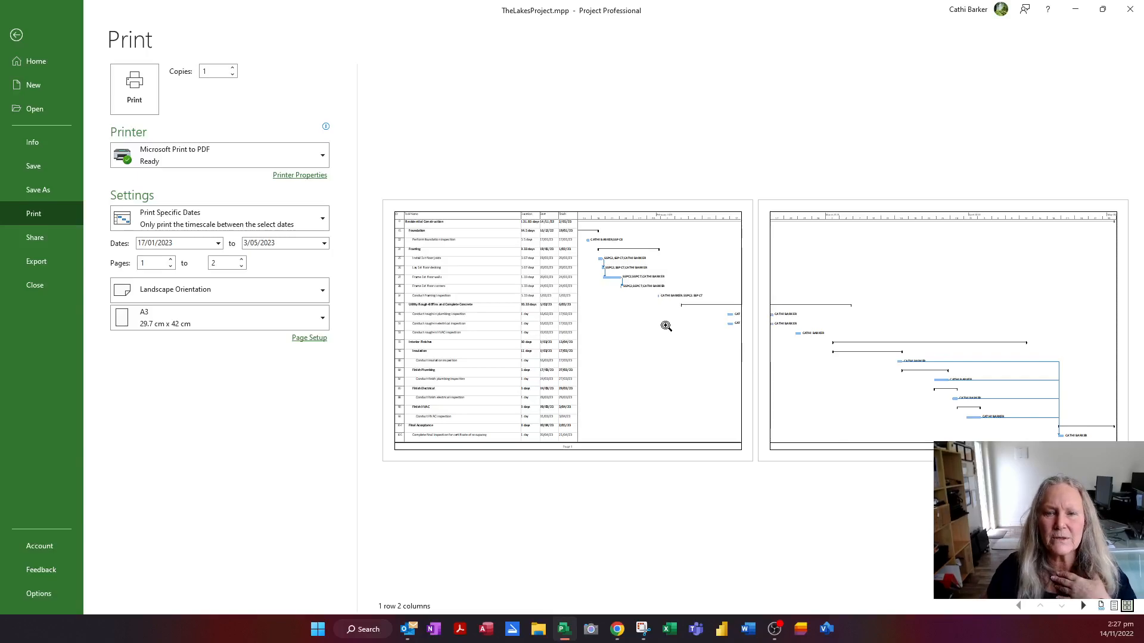
Step: Print the filtered Gantt chart to PDF, replacing the existing TheLakesProject.pdf in the Documents folder
{"action": "left_click", "coordinate": [135, 88]}
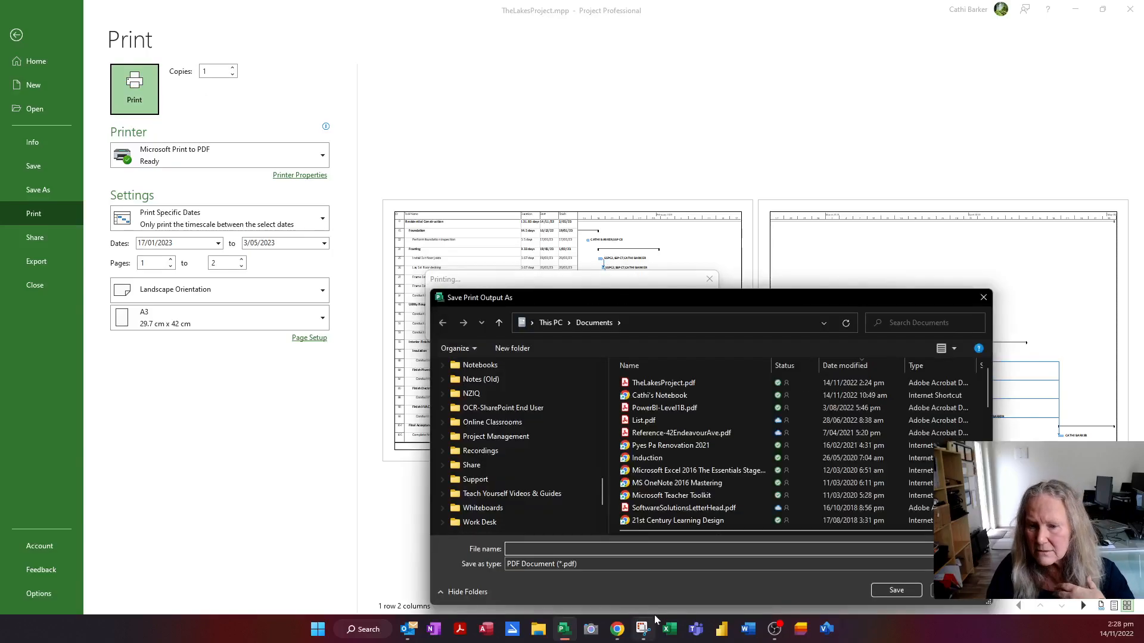
{"action": "left_click", "coordinate": [664, 386]}
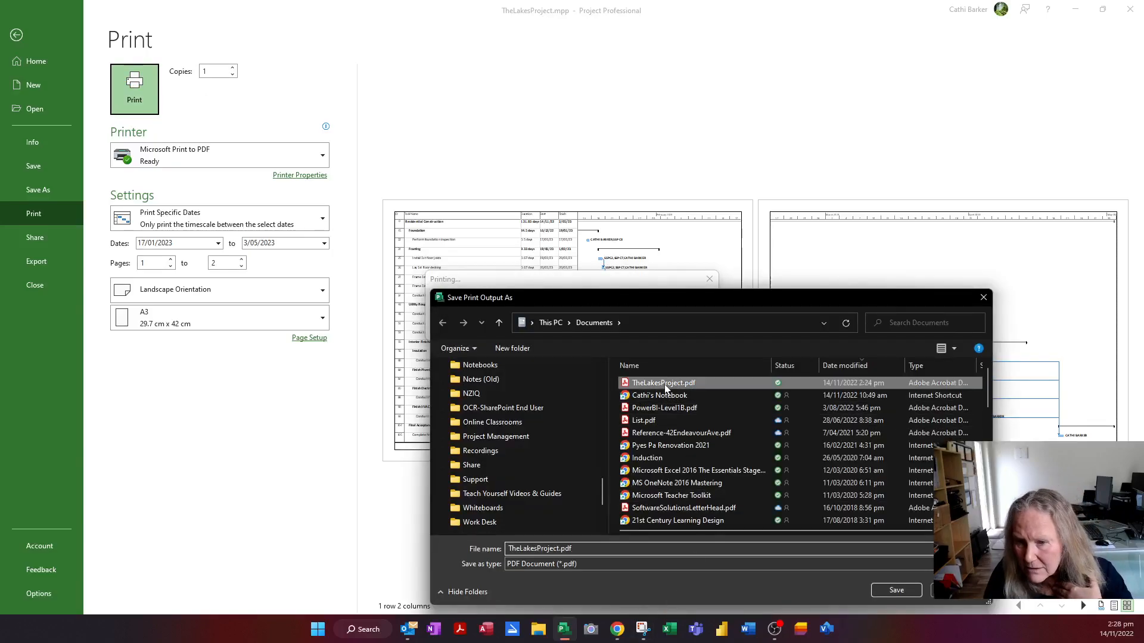
{"action": "left_click", "coordinate": [896, 590]}
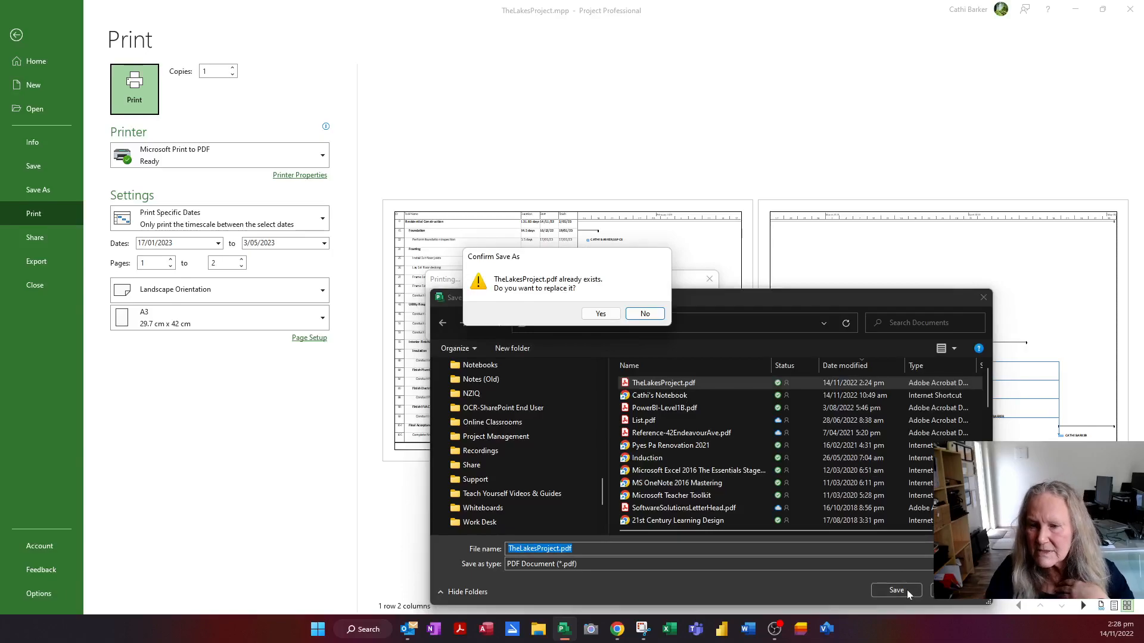
{"action": "left_click", "coordinate": [600, 313]}
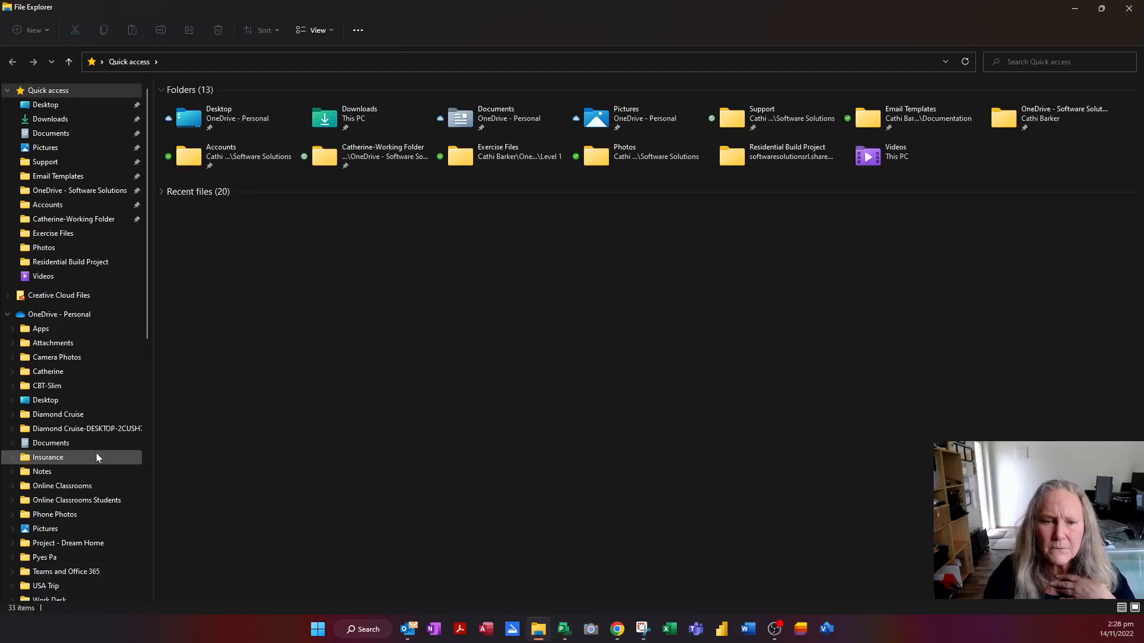
Step: In File Explorer, open TheLakesProject.pdf from This PC's Documents folder, review both pages maximized in Adobe Acrobat, and close the PDF and folder windows
{"action": "scroll", "coordinate": [98, 454], "scroll_direction": "down", "scroll_amount": 3}
{"action": "scroll", "coordinate": [98, 457], "scroll_direction": "down", "scroll_amount": 10}
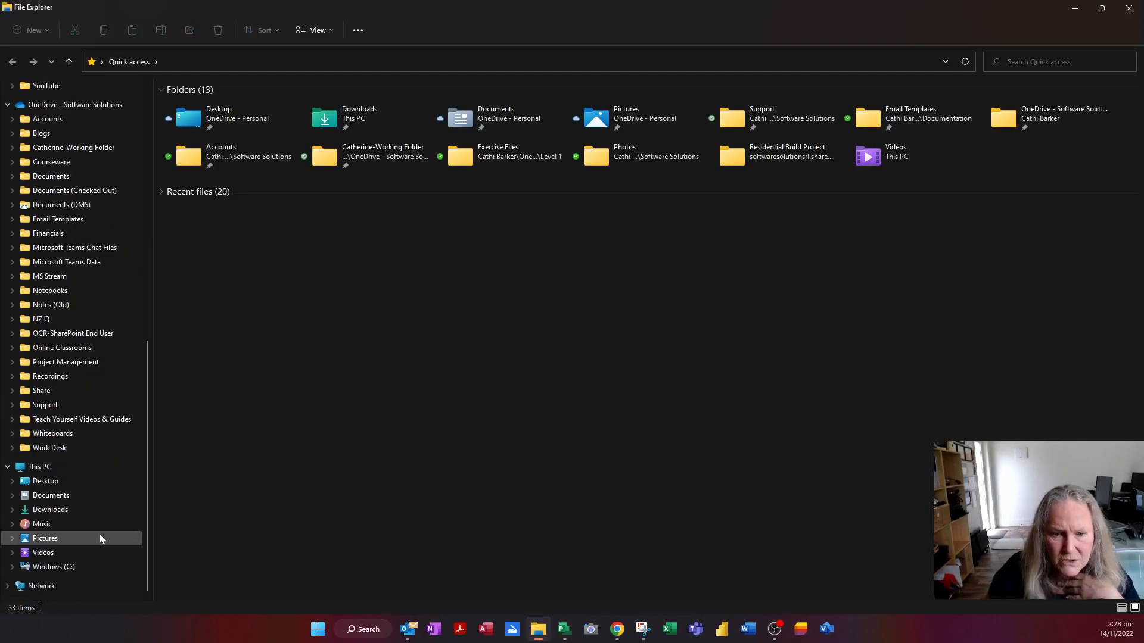
{"action": "left_click", "coordinate": [48, 495]}
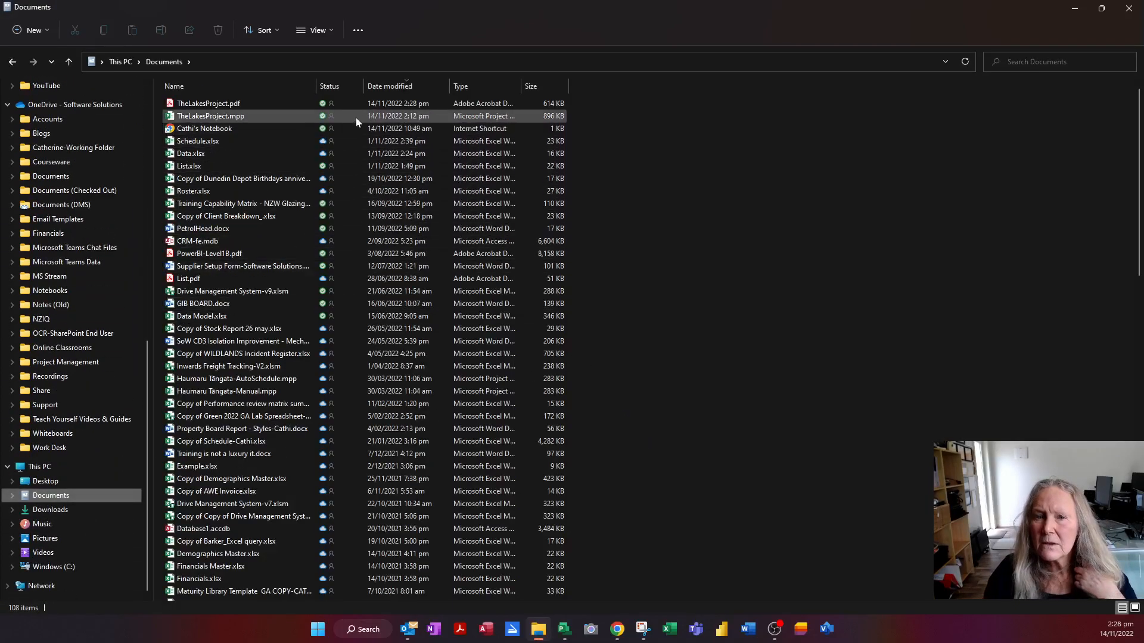
{"action": "double_click", "coordinate": [222, 105]}
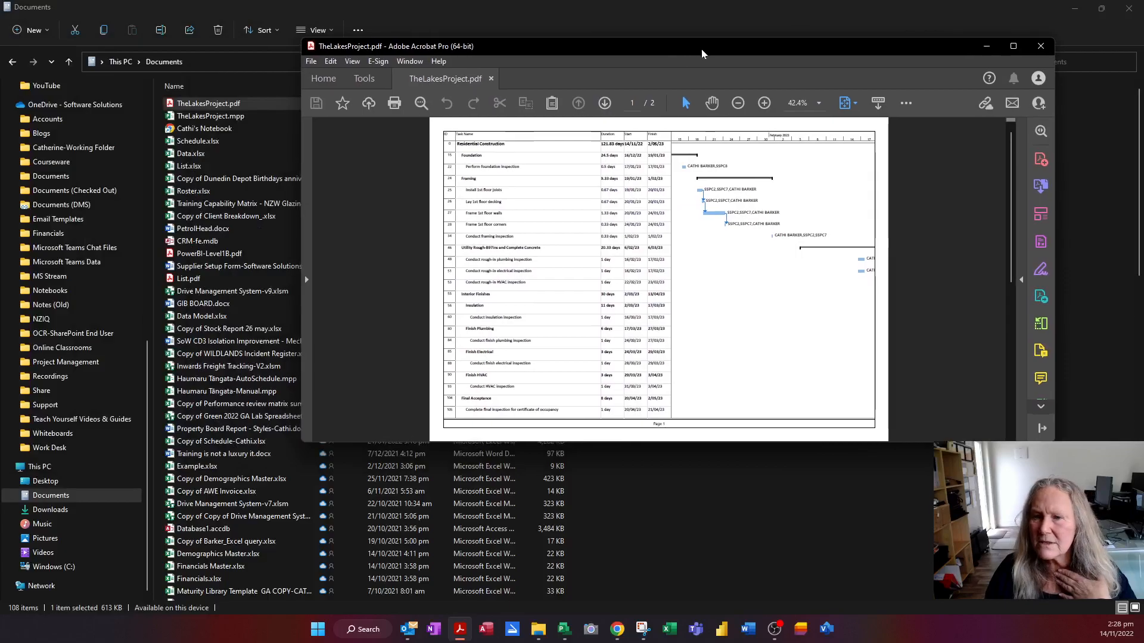
{"action": "double_click", "coordinate": [701, 49]}
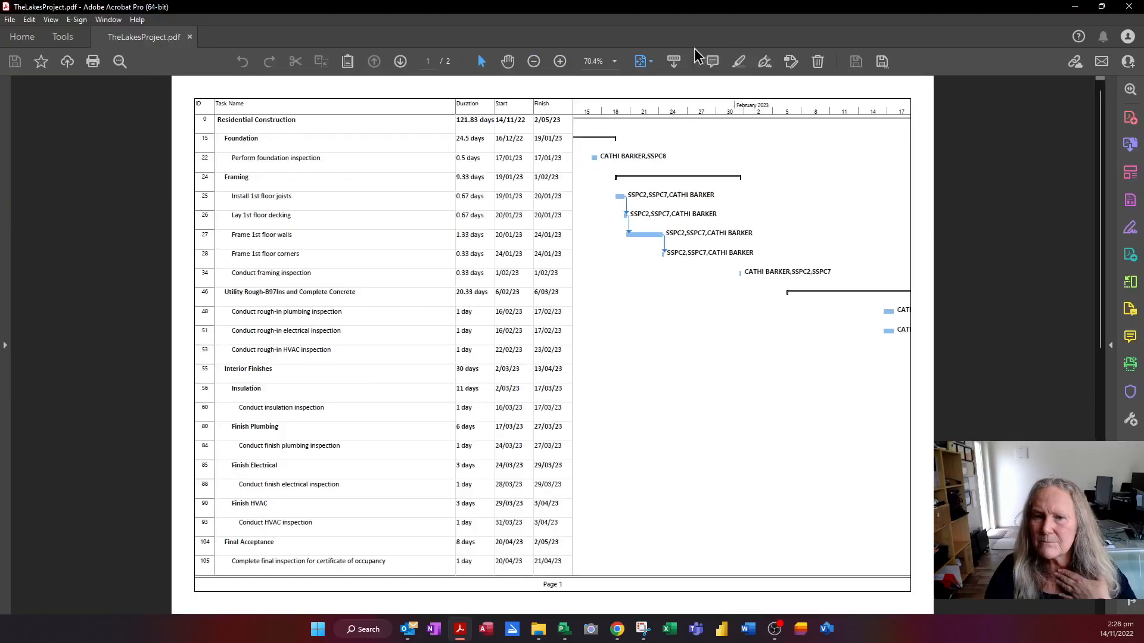
{"action": "left_click", "coordinate": [399, 62]}
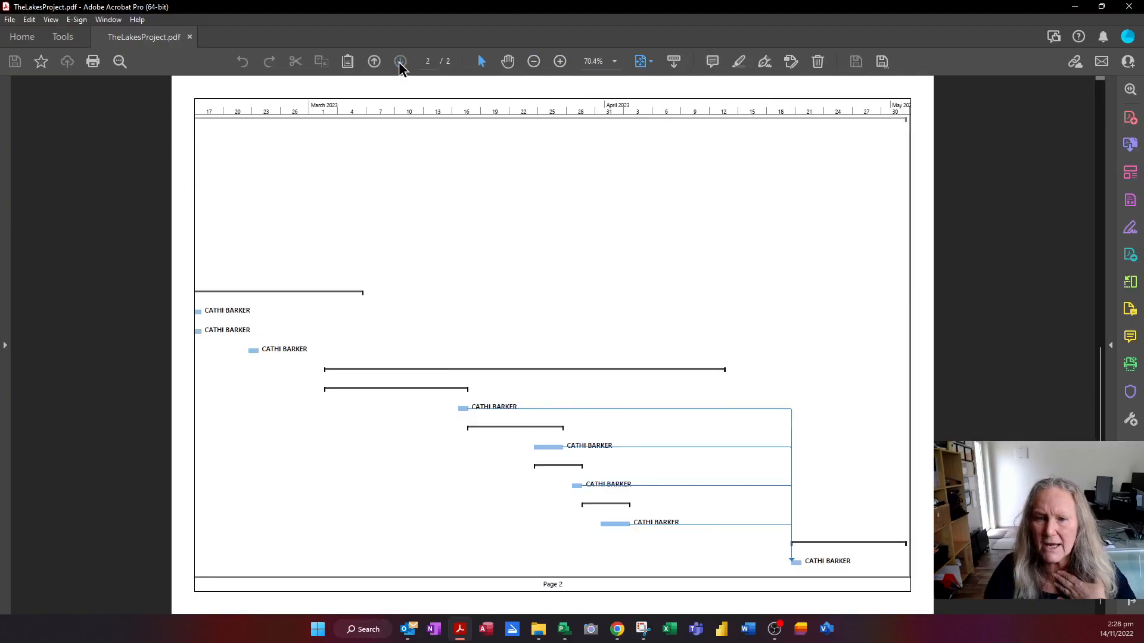
{"action": "left_click", "coordinate": [374, 61]}
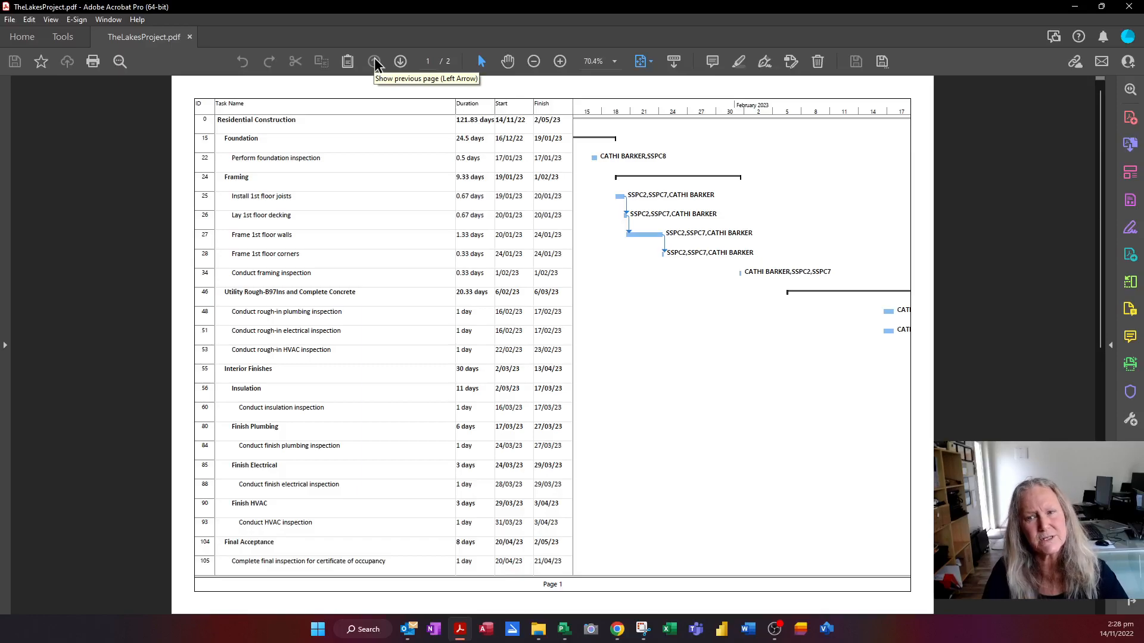
{"action": "left_click", "coordinate": [1129, 7]}
{"action": "left_click", "coordinate": [1129, 7]}
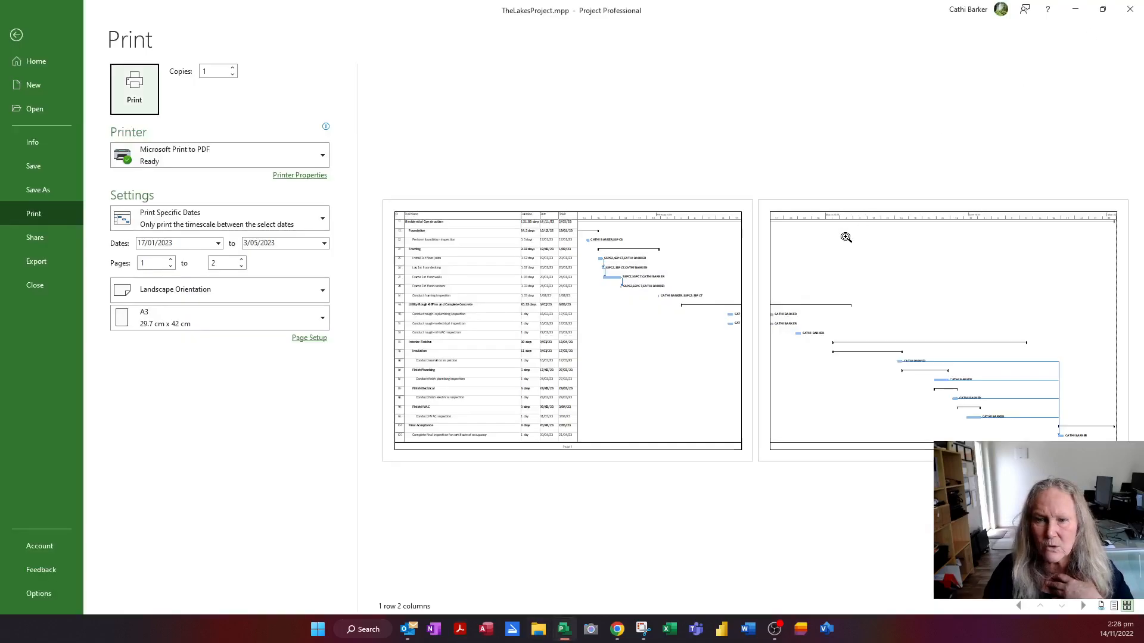
Step: Return to the Gantt Chart view, widen the table area, and insert the Resource Names column after the Finish column
{"action": "left_click", "coordinate": [17, 36]}
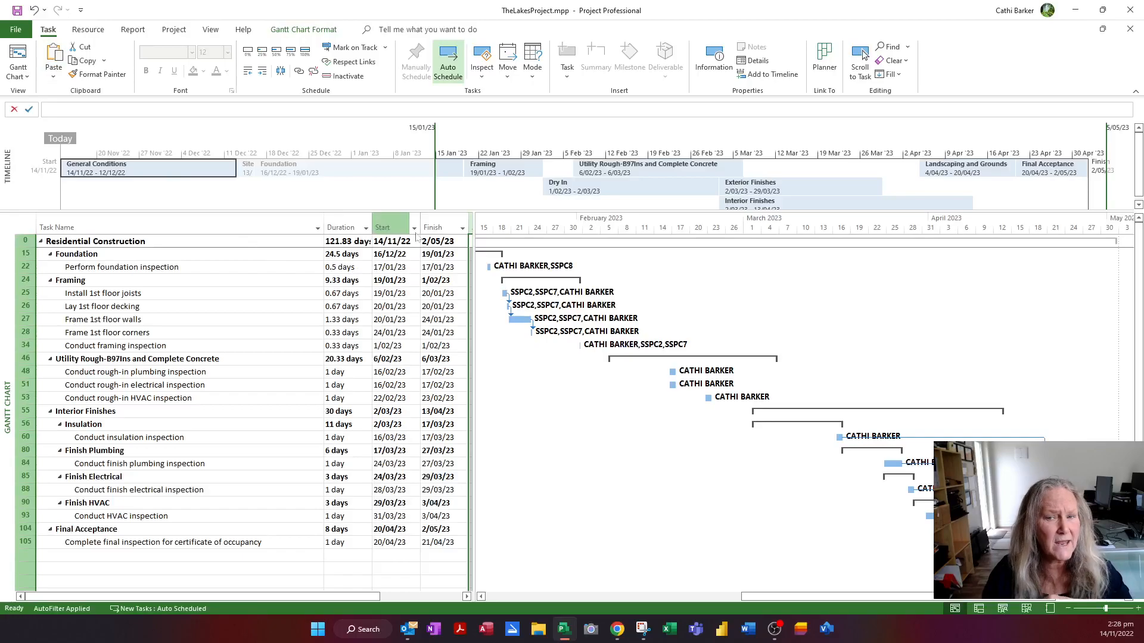
{"action": "left_click_drag", "start_coordinate": [475, 241], "coordinate": [669, 242]}
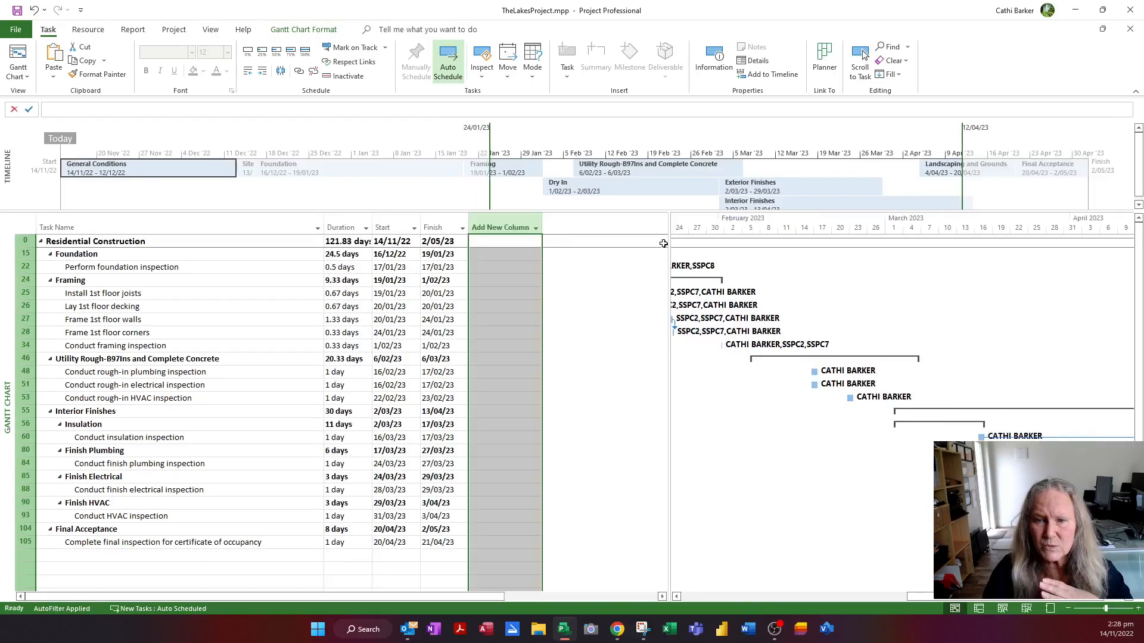
{"action": "left_click", "coordinate": [497, 291]}
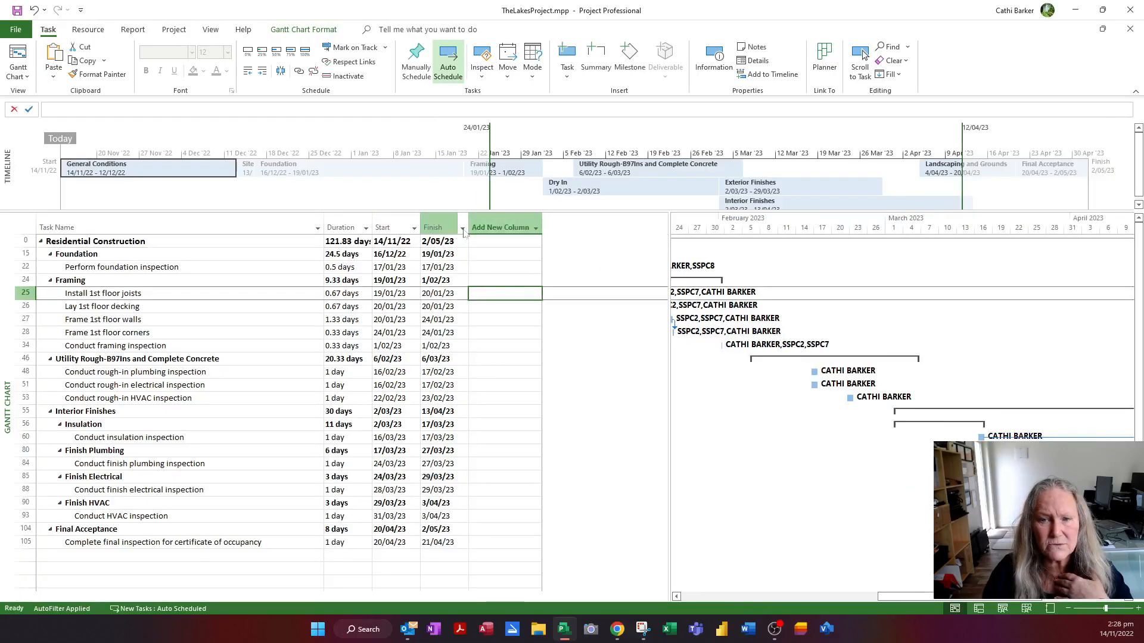
{"action": "left_click", "coordinate": [462, 229]}
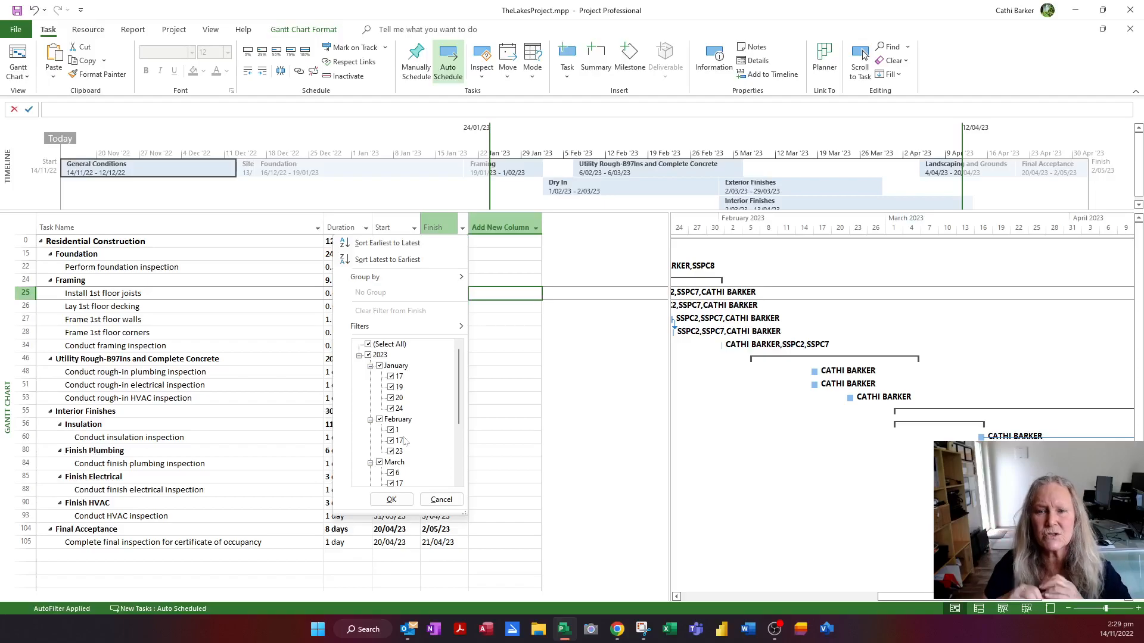
{"action": "left_click", "coordinate": [392, 499]}
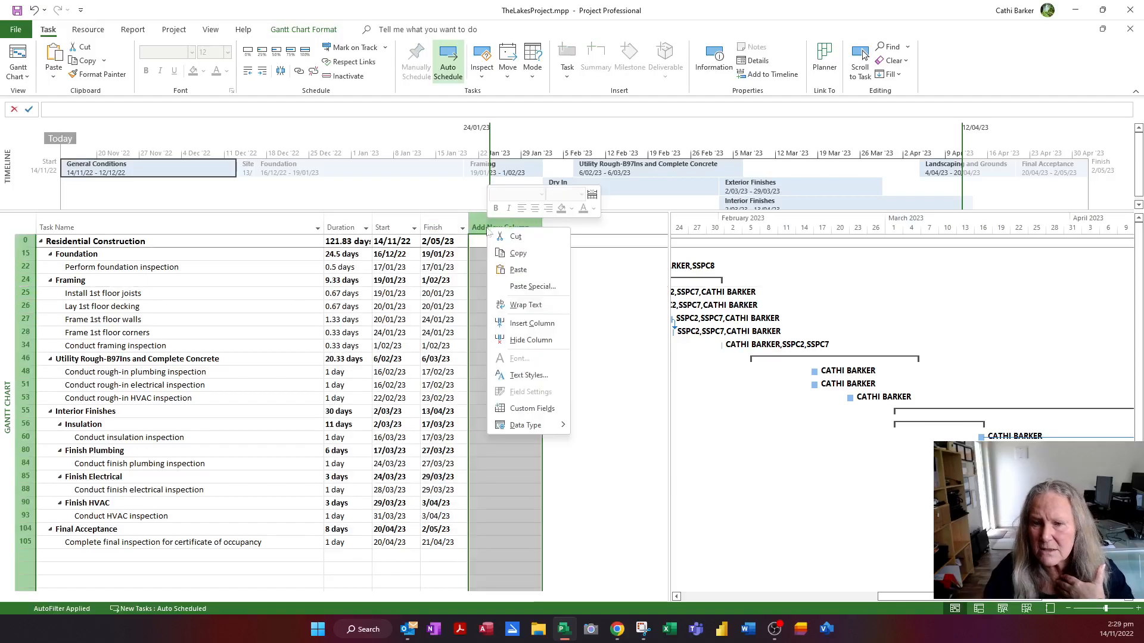
{"action": "left_click", "coordinate": [528, 325]}
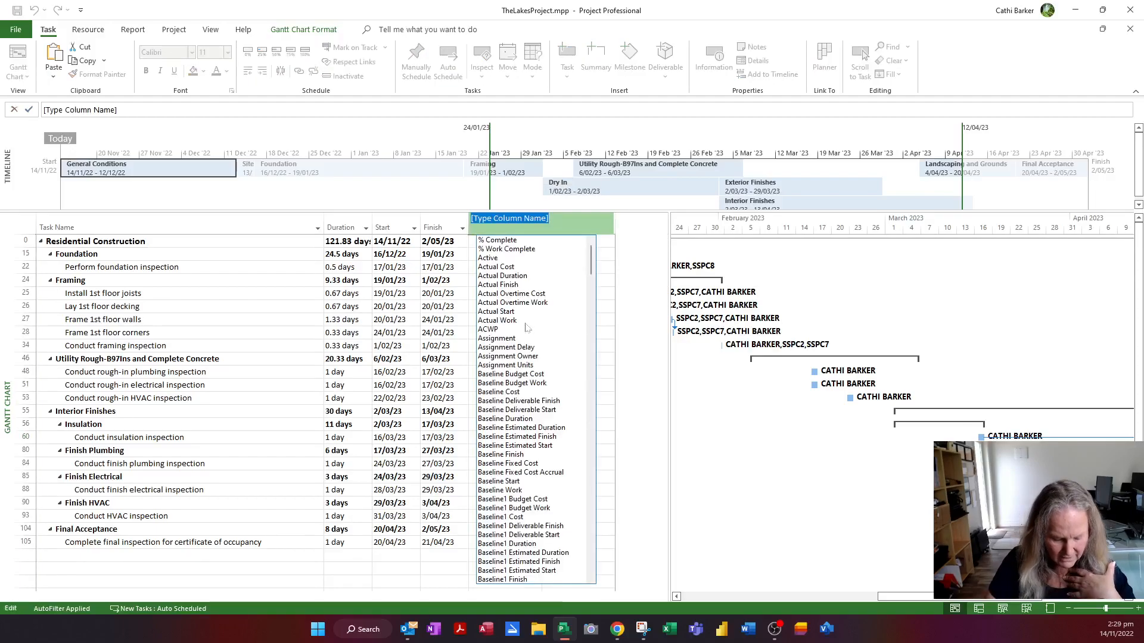
{"action": "type", "text": "R"}
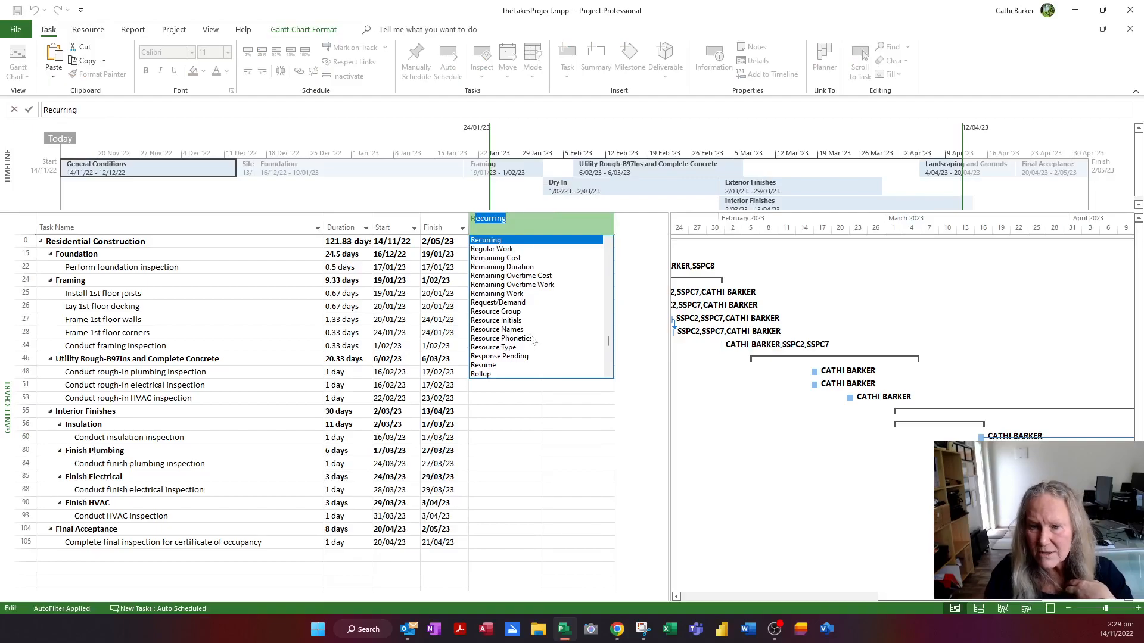
{"action": "key", "text": "Escape"}
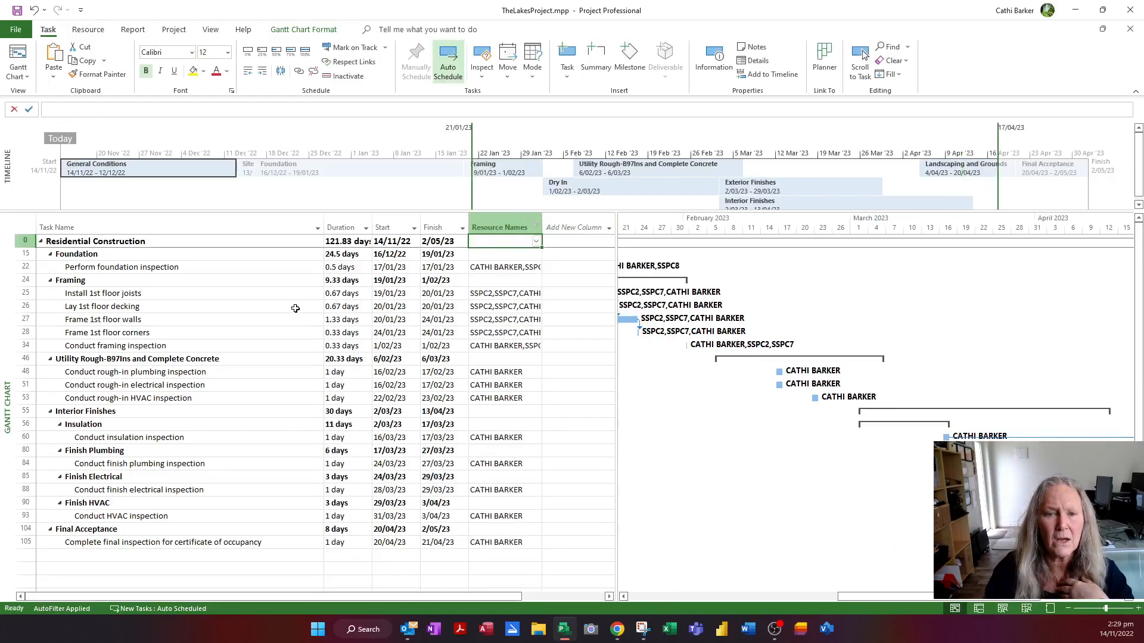
Step: Insert the Indicators column before Task Name and narrow it to fit its icons
{"action": "left_click", "coordinate": [70, 225]}
{"action": "right_click", "coordinate": [70, 226]}
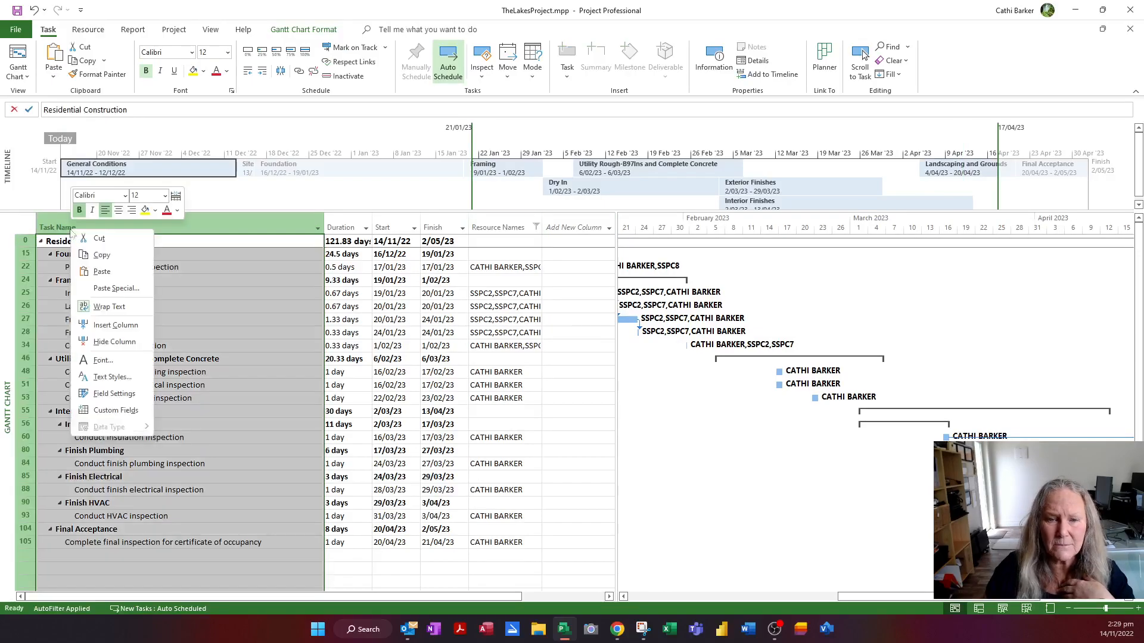
{"action": "left_click", "coordinate": [113, 326]}
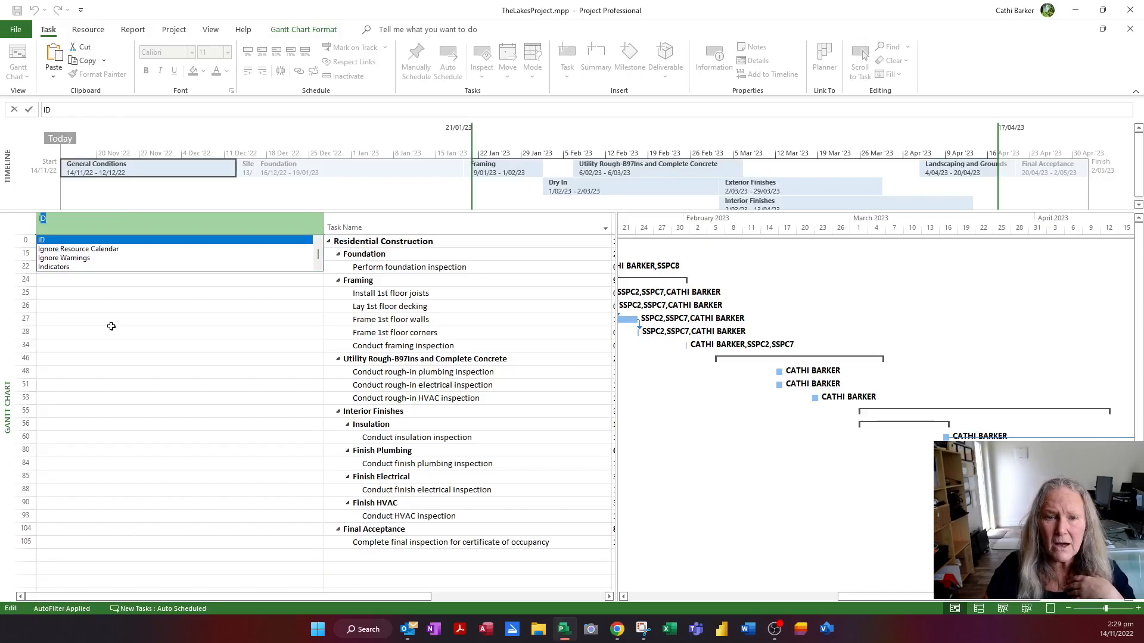
{"action": "left_click", "coordinate": [64, 267]}
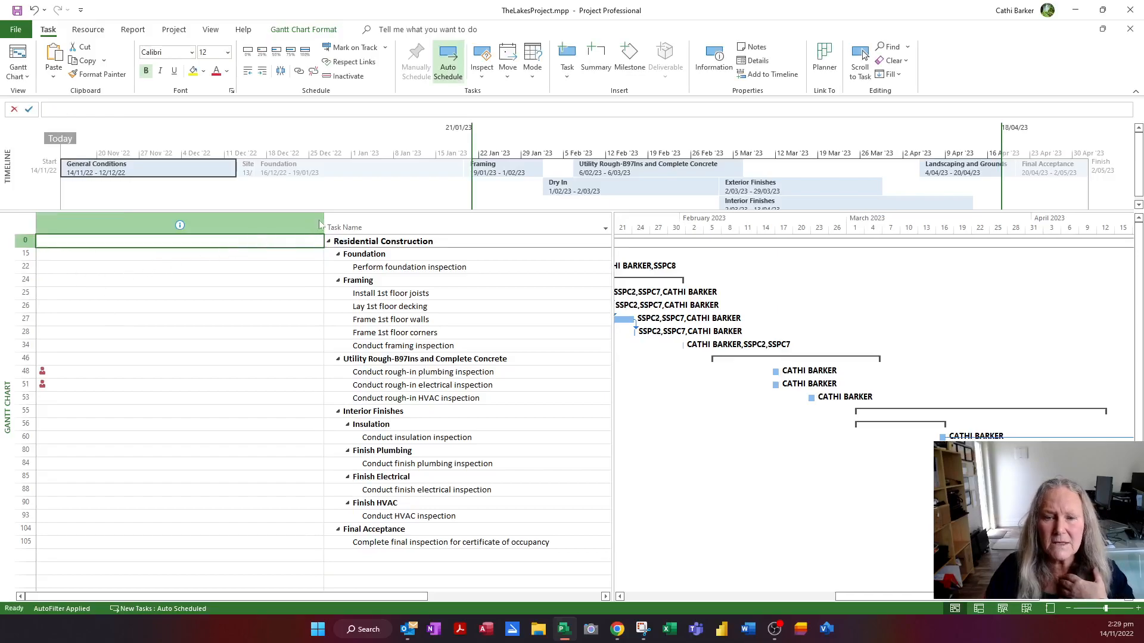
{"action": "left_click_drag", "start_coordinate": [324, 223], "coordinate": [68, 221]}
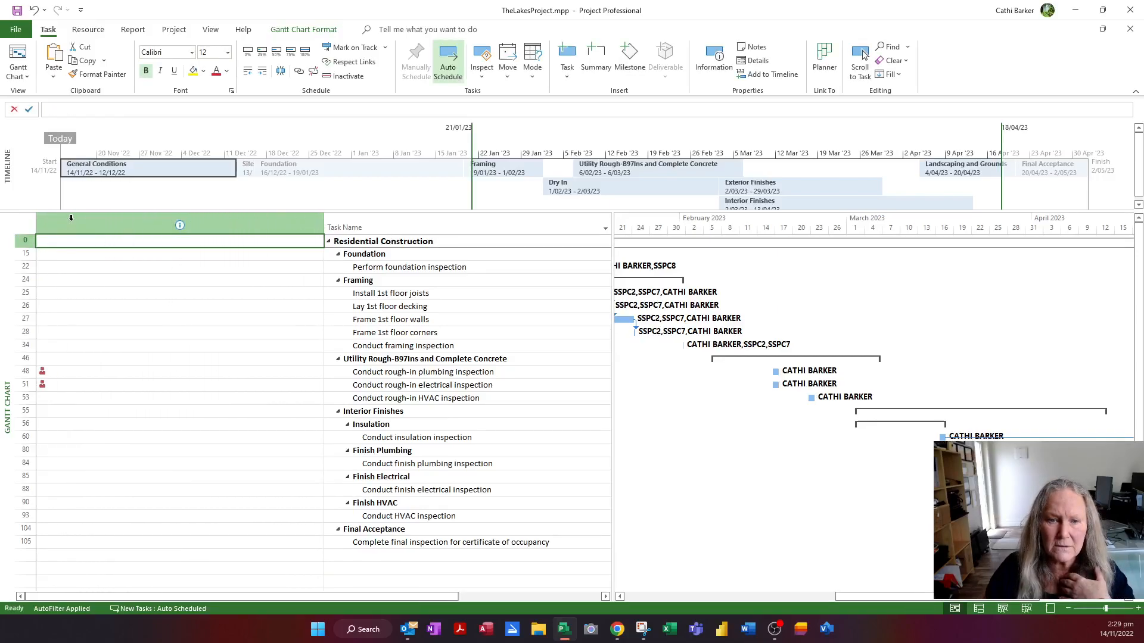
Step: Insert the Task Mode column between the Indicators and Task Name columns and narrow it to fit its icons
{"action": "right_click", "coordinate": [107, 224]}
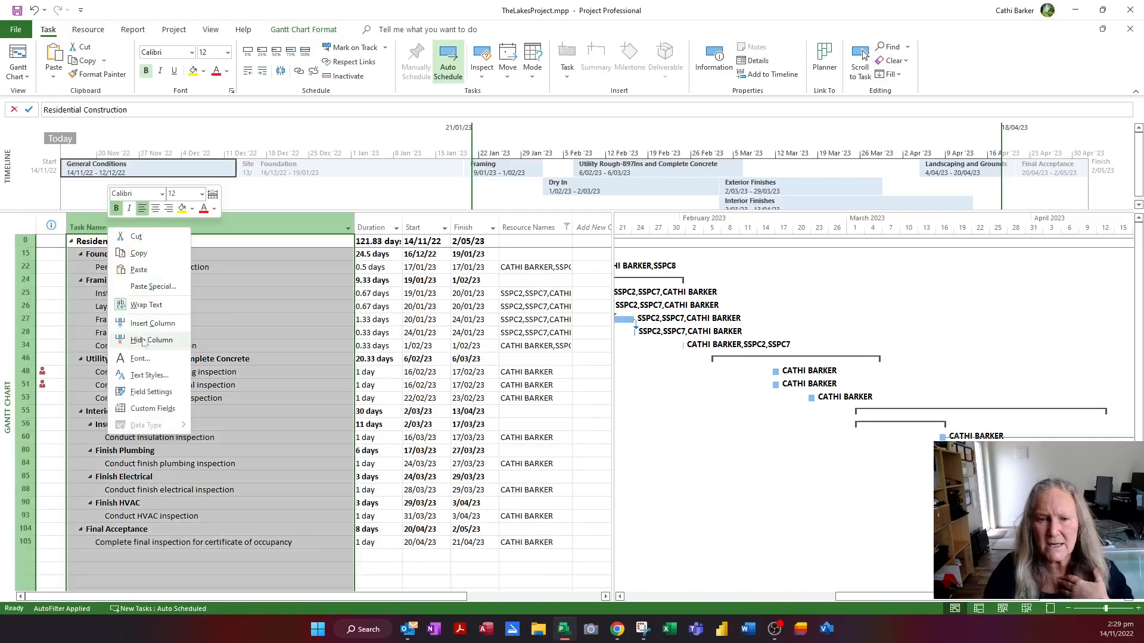
{"action": "left_click", "coordinate": [160, 325]}
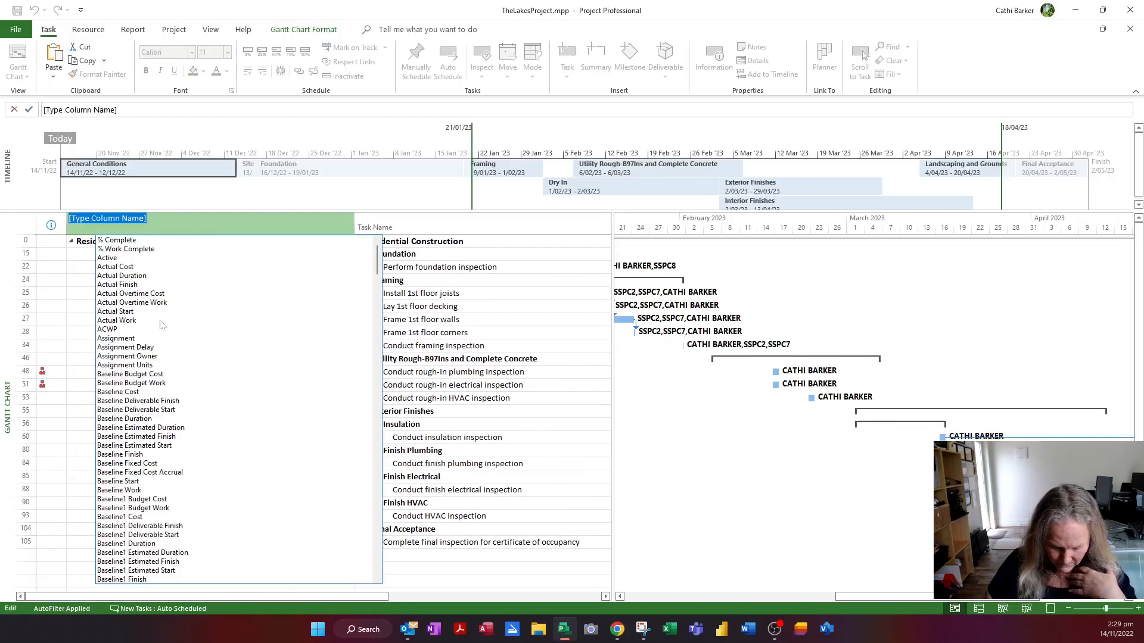
{"action": "type", "text": "TASk Calendar"}
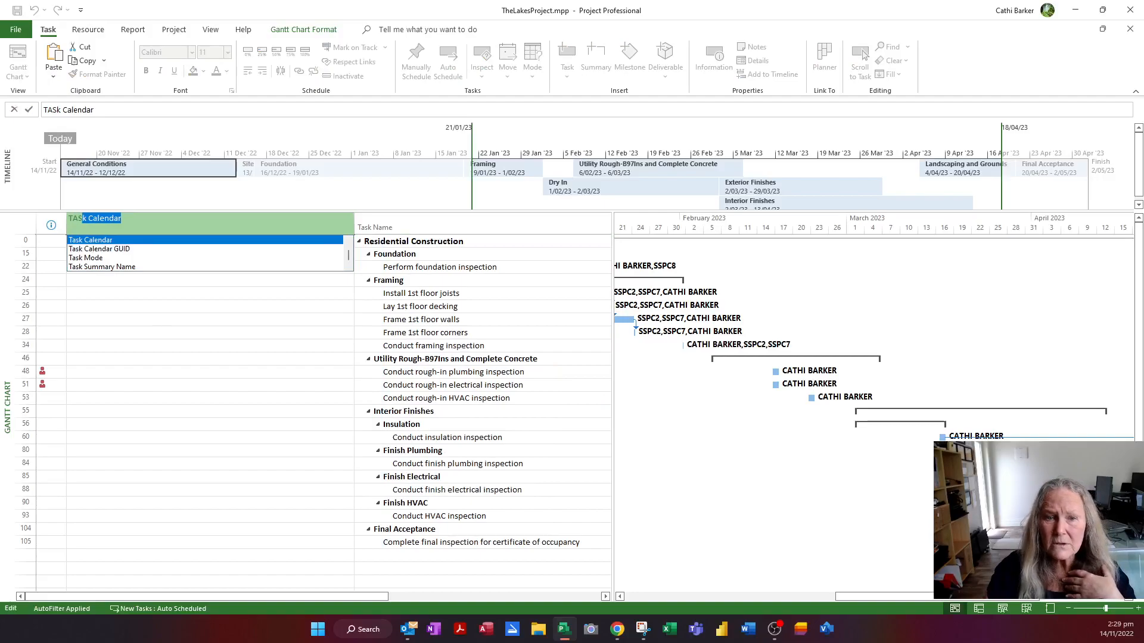
{"action": "left_click", "coordinate": [96, 258]}
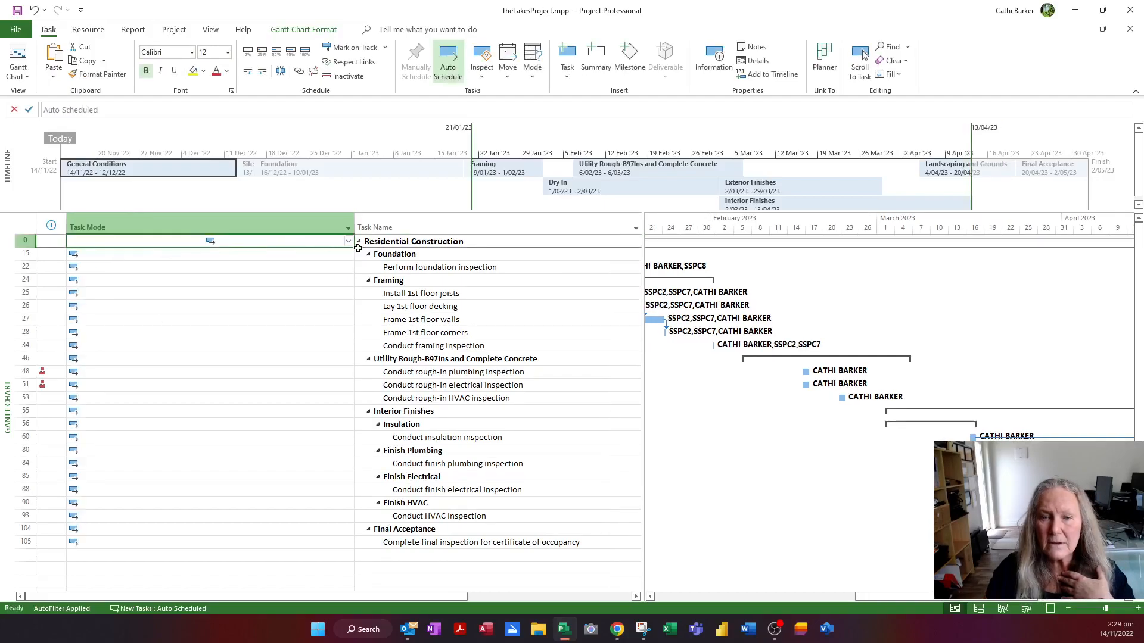
{"action": "left_click_drag", "start_coordinate": [352, 227], "coordinate": [104, 231]}
{"action": "left_click", "coordinate": [185, 298]}
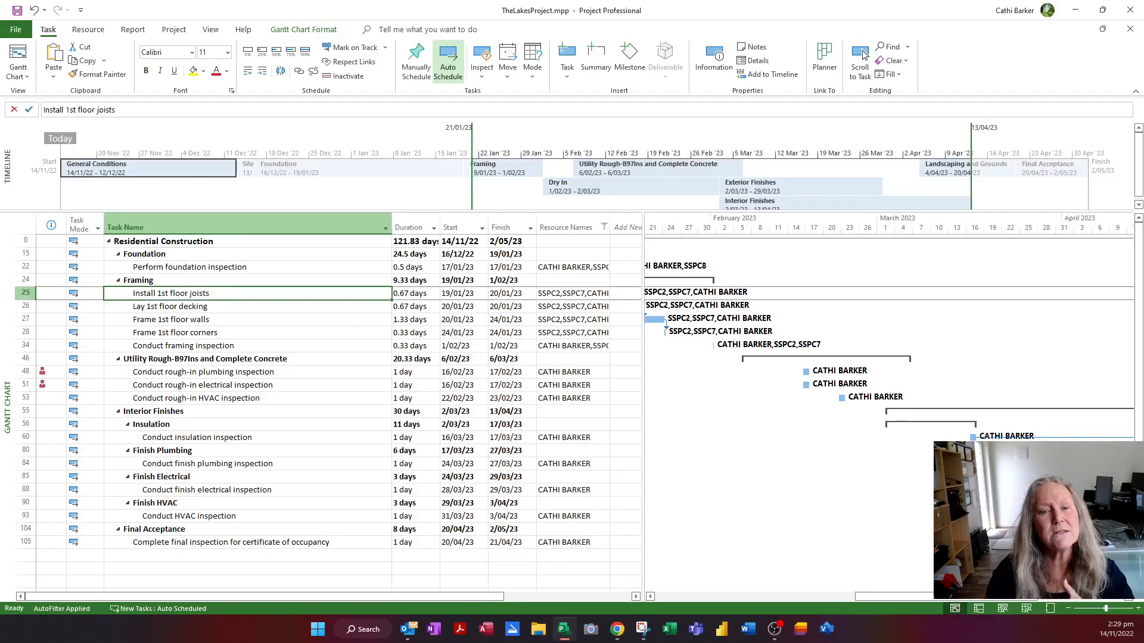
{"action": "right_click", "coordinate": [251, 220]}
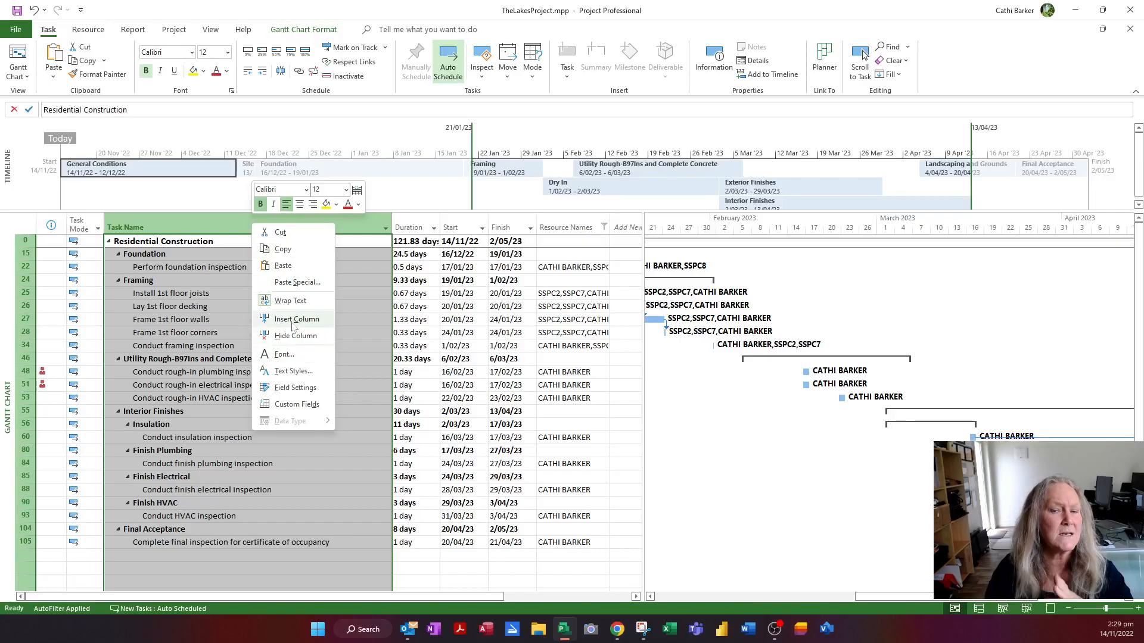
{"action": "left_click", "coordinate": [217, 331]}
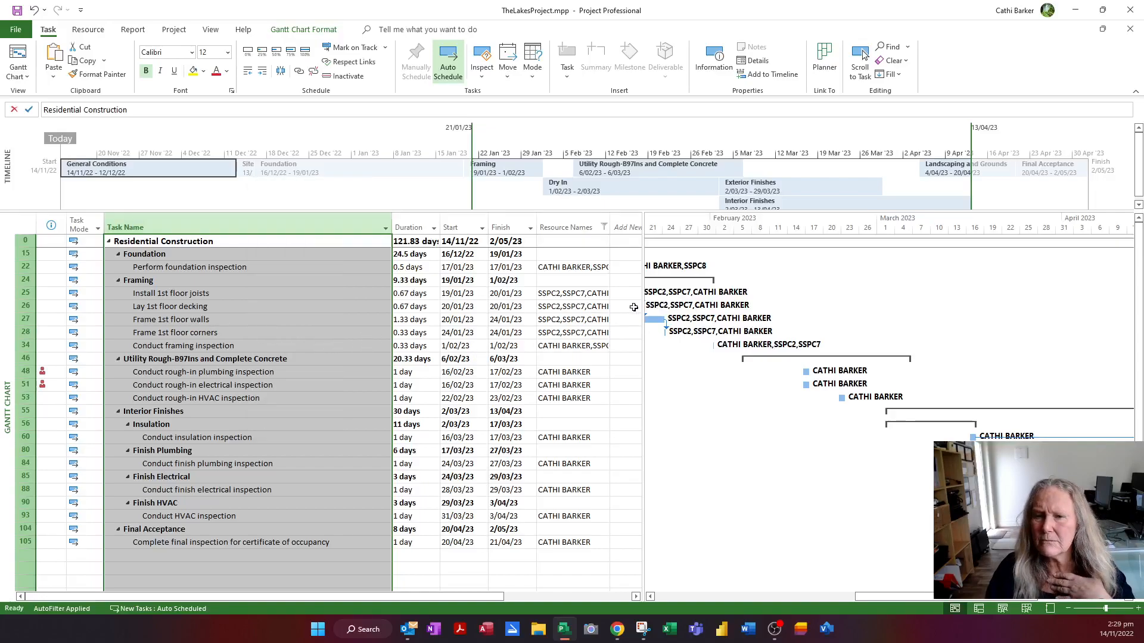
Step: Reselect all values in the Resource Names filter to show every task in the project
{"action": "left_click", "coordinate": [604, 227]}
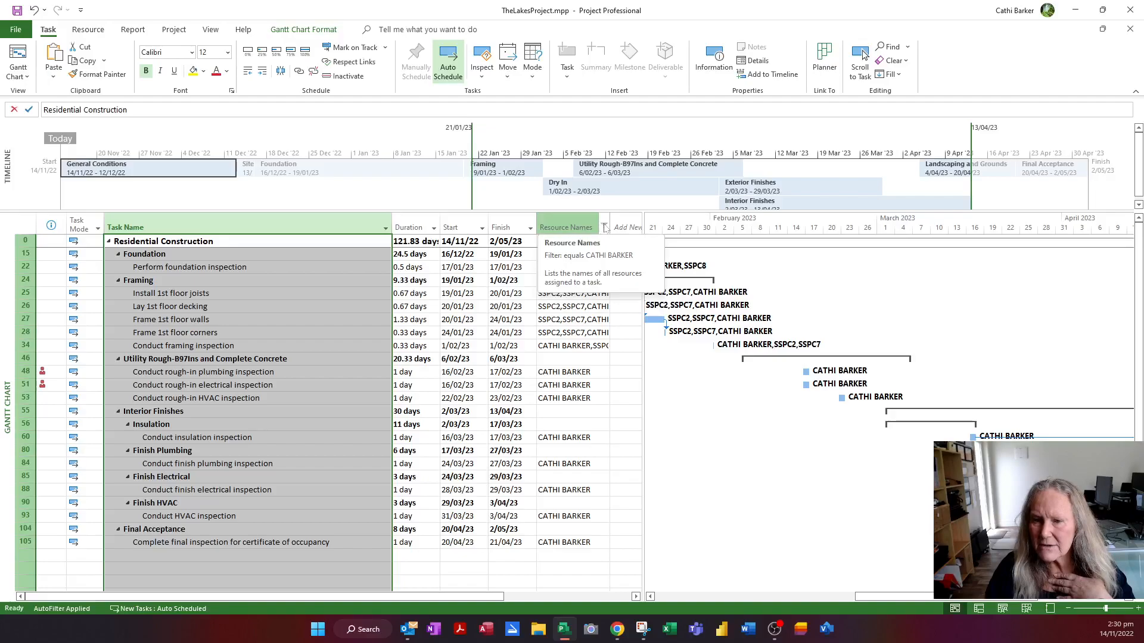
{"action": "left_click", "coordinate": [604, 227]}
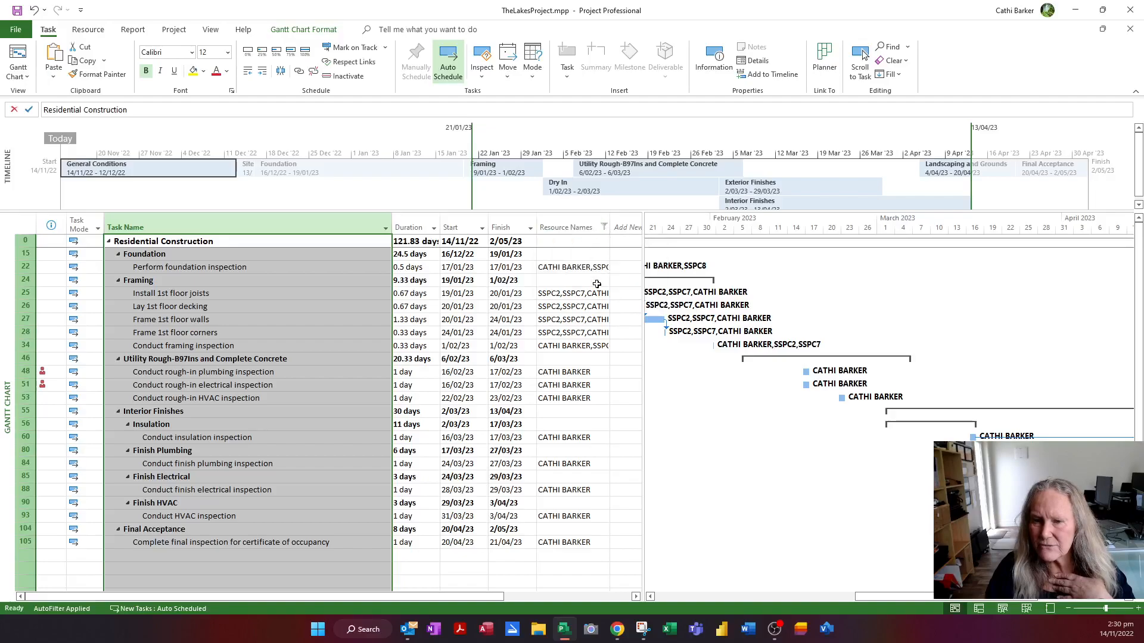
{"action": "left_click", "coordinate": [604, 228]}
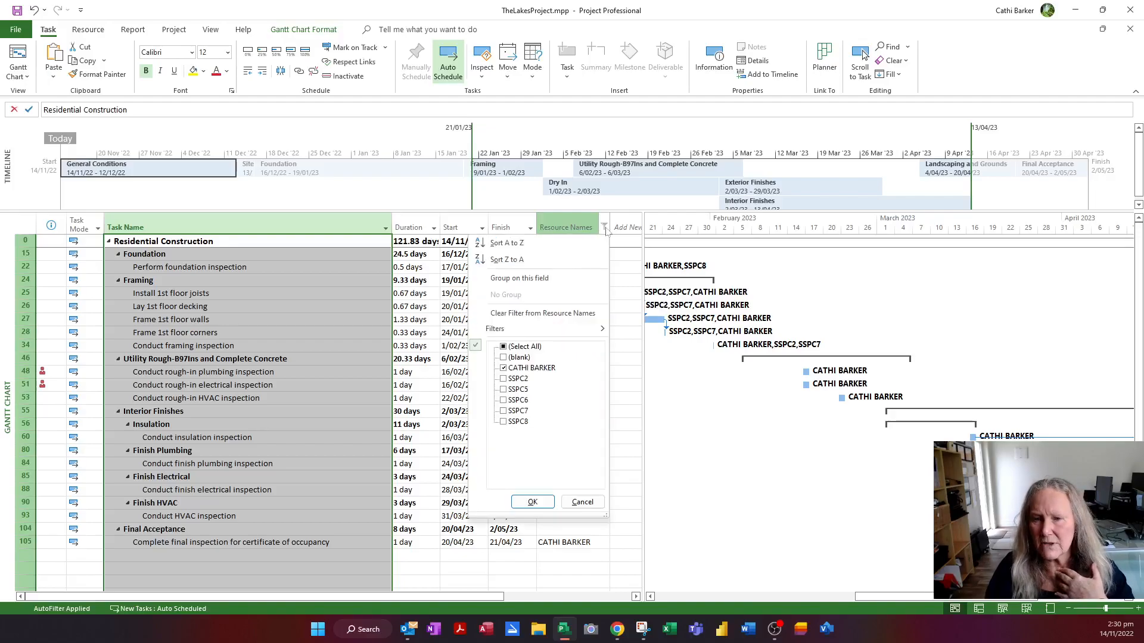
{"action": "left_click", "coordinate": [504, 347]}
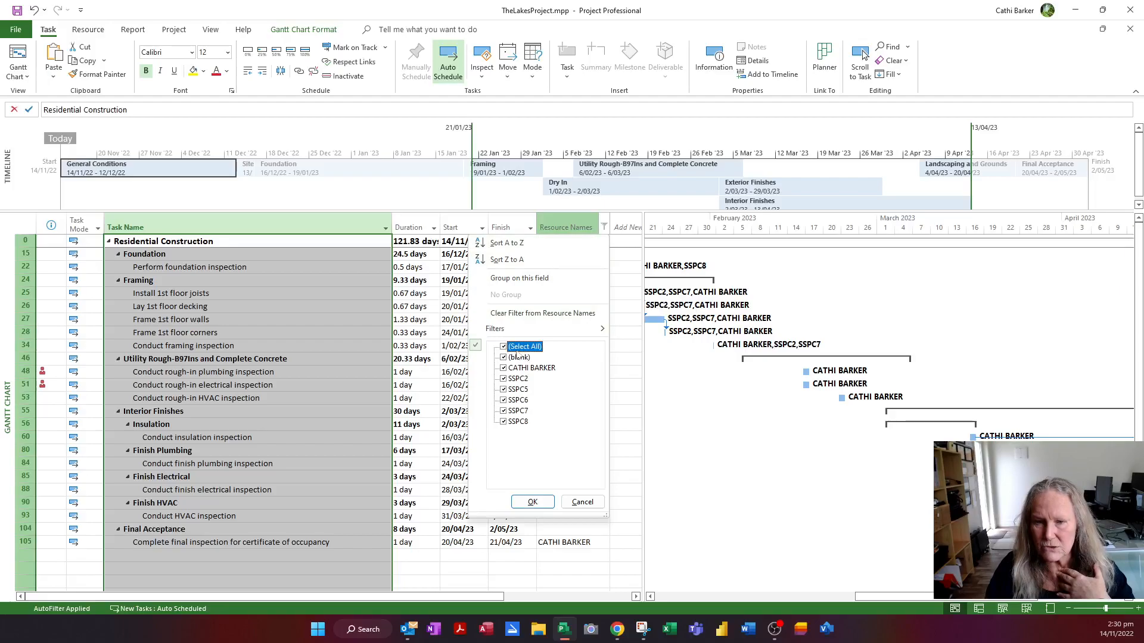
{"action": "left_click", "coordinate": [532, 502]}
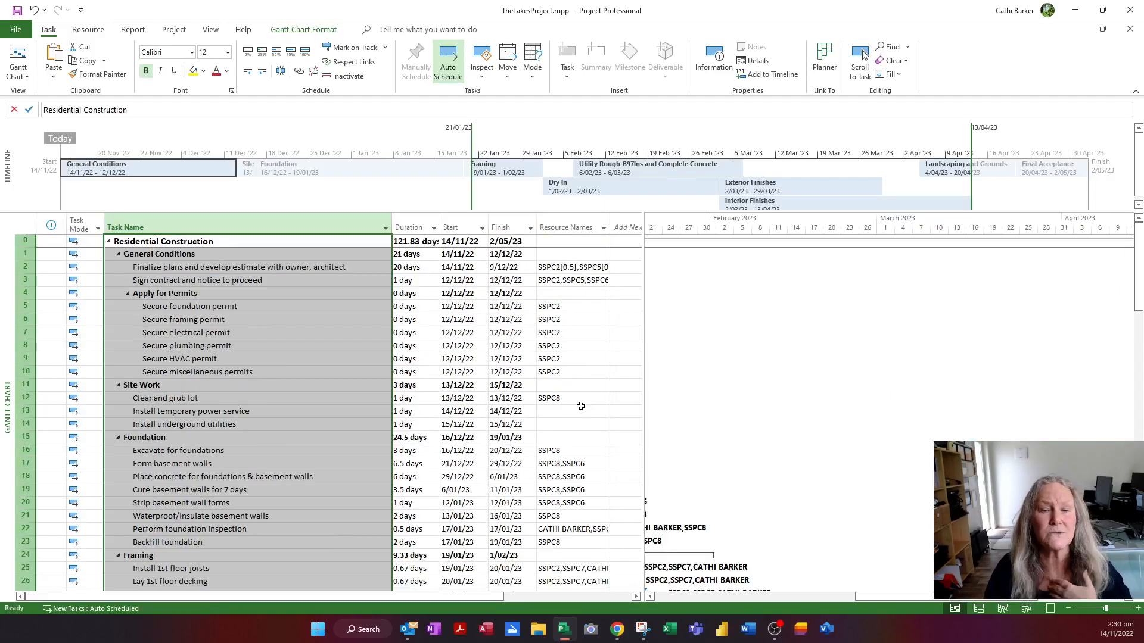
Step: Narrow the table area to end at the Resource Names column, show the Gantt bars from December 2022, and select the Site Work task
{"action": "left_click_drag", "start_coordinate": [643, 262], "coordinate": [614, 285]}
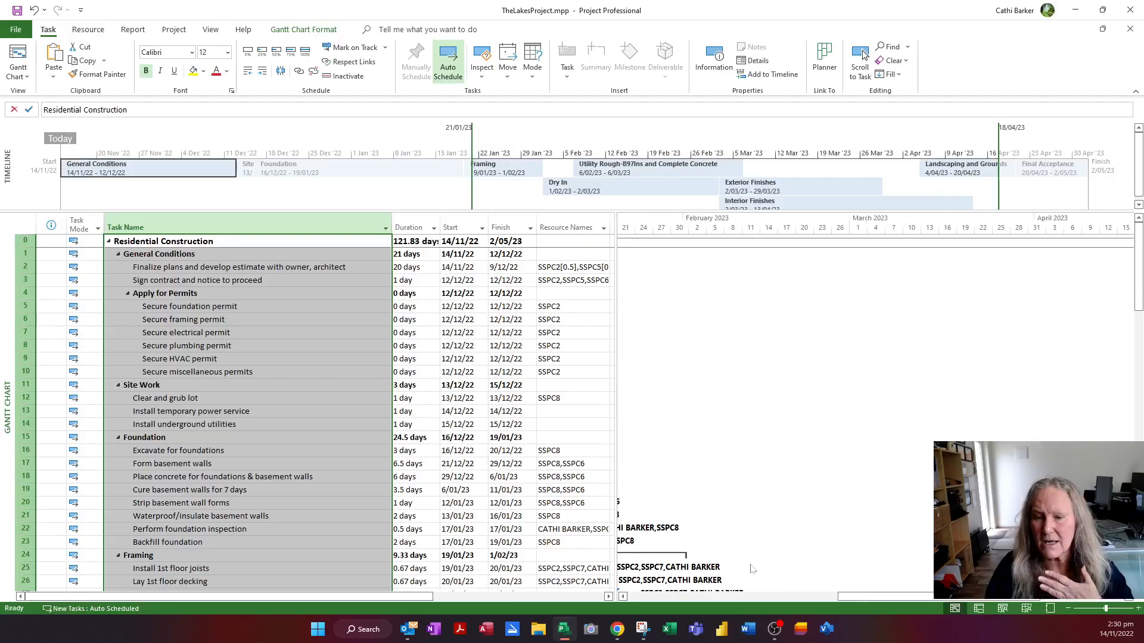
{"action": "left_click_drag", "start_coordinate": [848, 597], "coordinate": [738, 601]}
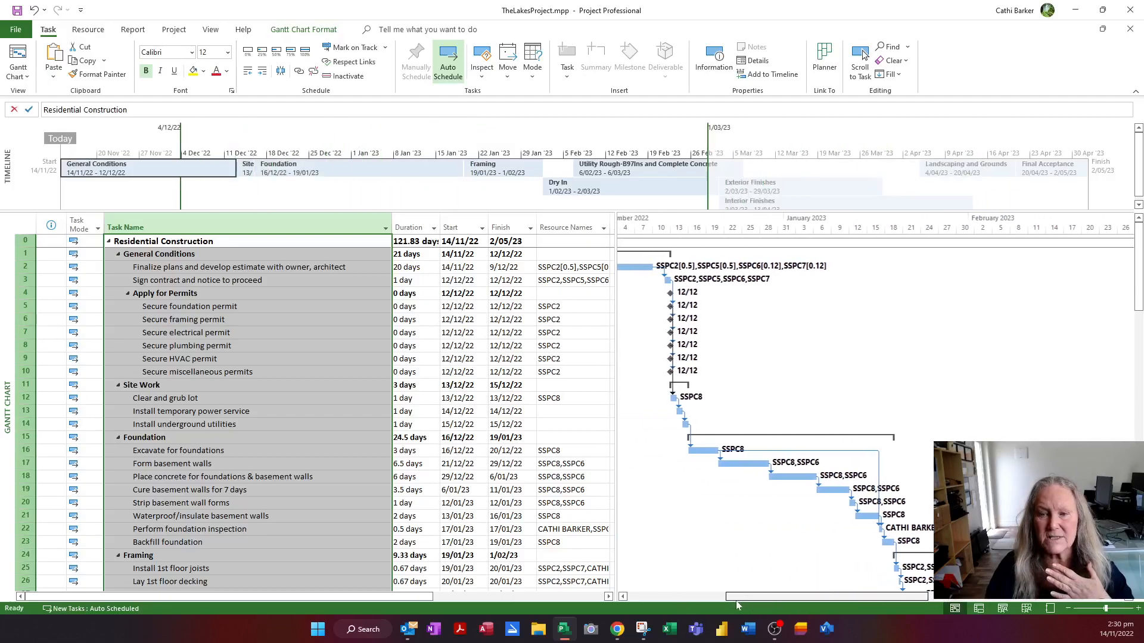
{"action": "left_click", "coordinate": [314, 385]}
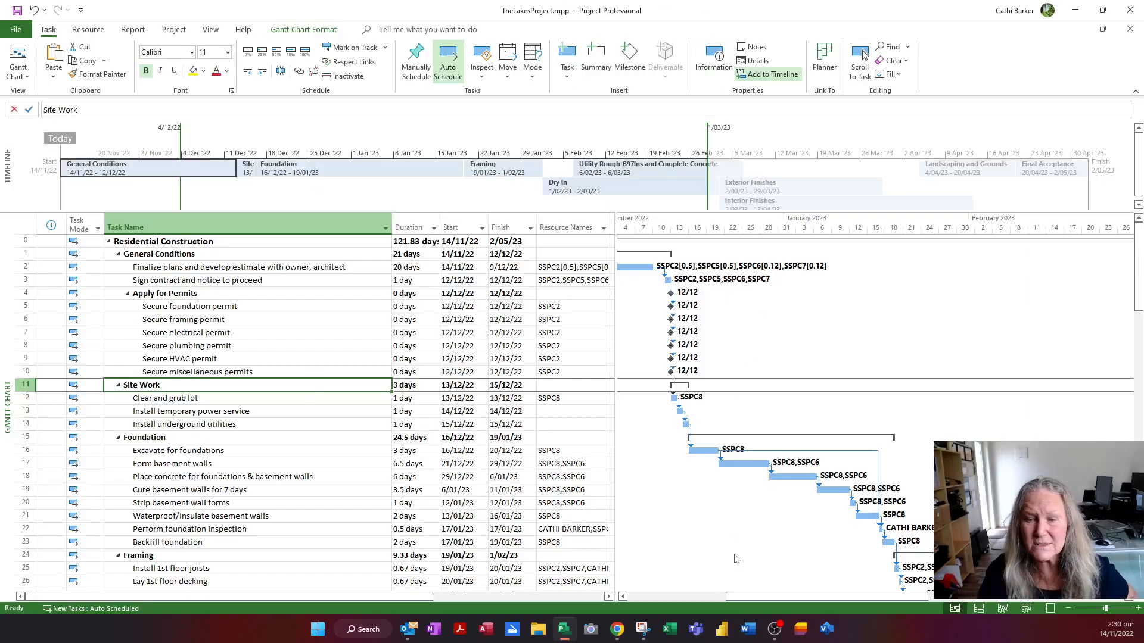
Step: Switch to Word and enter PROJECTVIEWERCENTRAL.COM at font size 18 in a blank document zoomed to 230%
{"action": "left_click", "coordinate": [753, 636]}
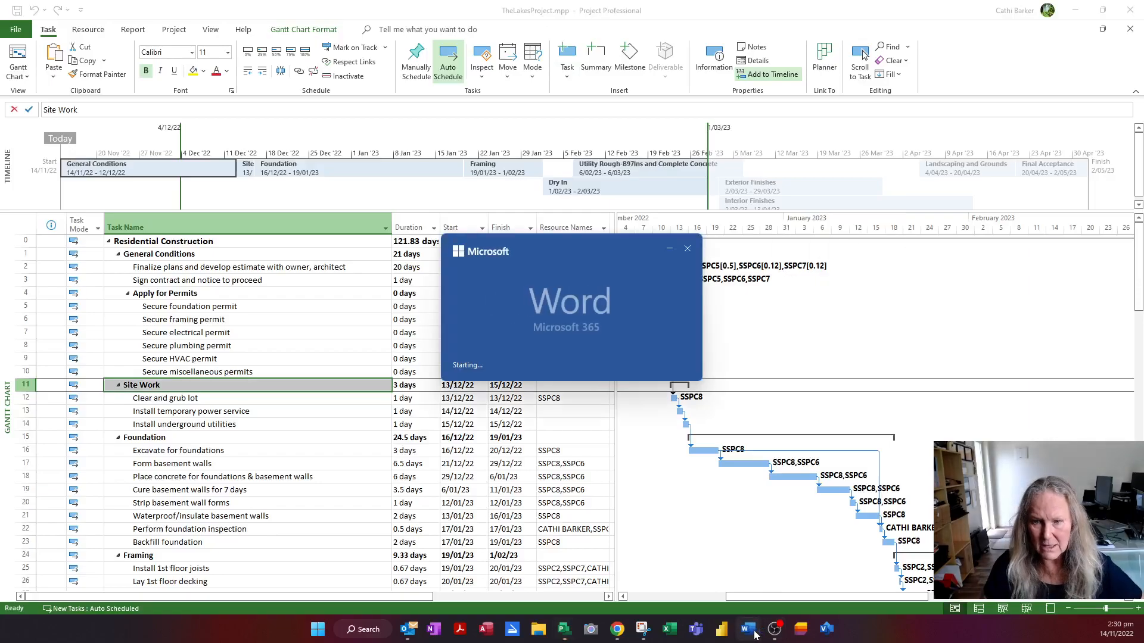
{"action": "scroll", "coordinate": [656, 451], "scroll_direction": "up", "scroll_amount": 12}
{"action": "key", "text": "ctrl+shift+period"}
{"action": "key", "text": "ctrl+shift+period"}
{"action": "key", "text": "ctrl+shift+period"}
{"action": "key", "text": "ctrl+shift+period"}
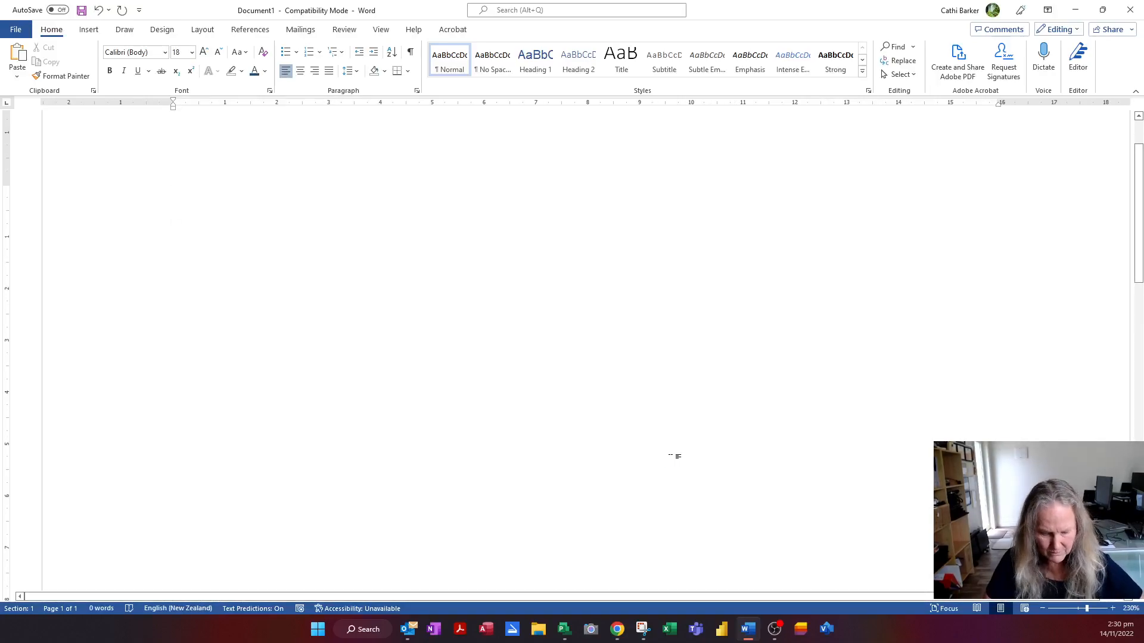
{"action": "type", "text": "PROJECTVIE"}
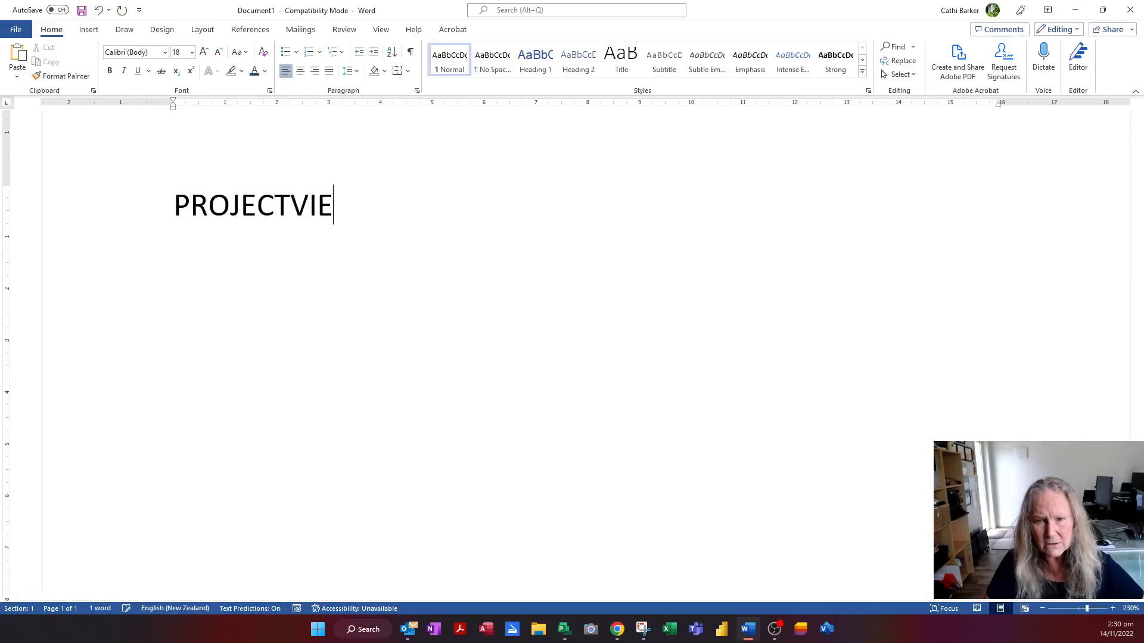
{"action": "type", "text": "WERCEN"}
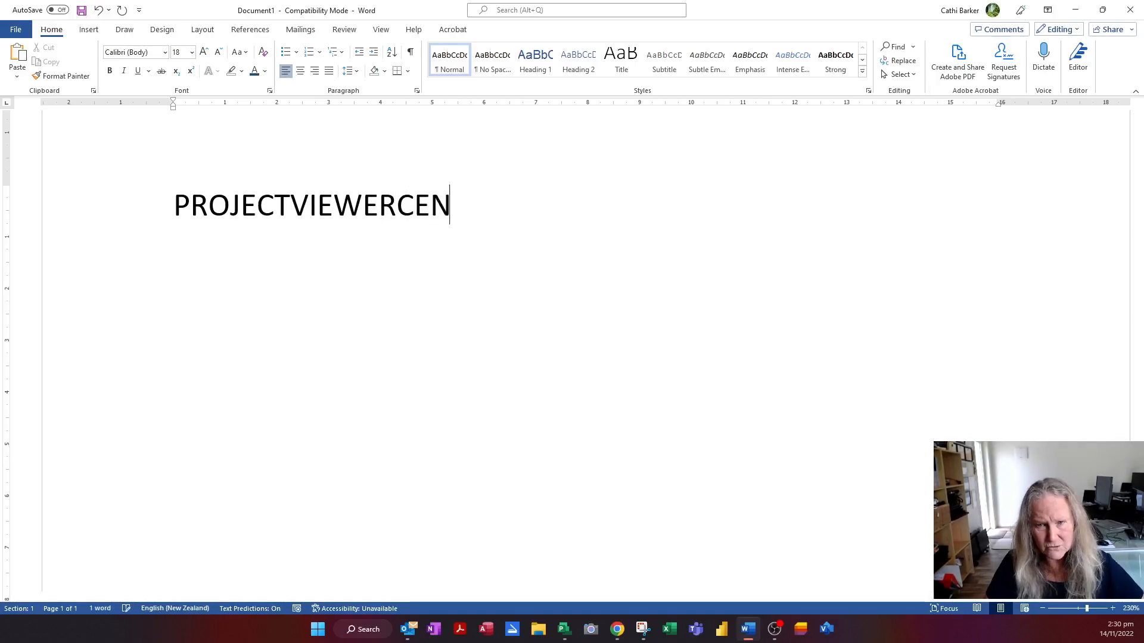
{"action": "type", "text": "TRAL.COM"}
{"action": "key", "text": "Return"}
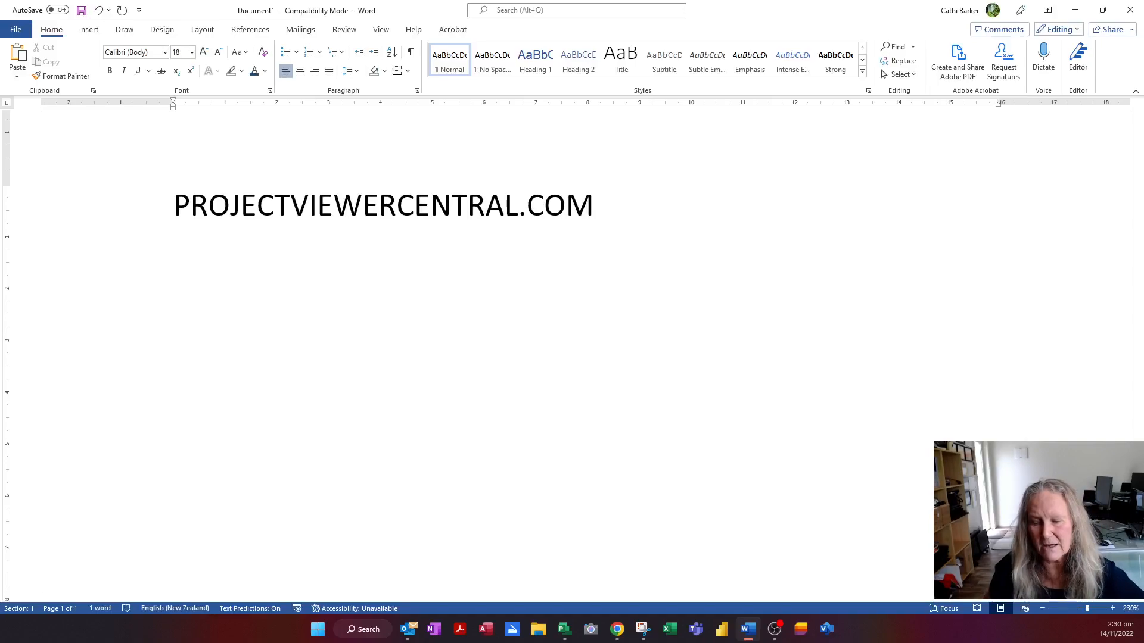
Step: Add SEAVUSPROJECTVIEWER.COM below the first web address and close the Word document without saving it
{"action": "key", "text": "Return"}
{"action": "type", "text": "SEAVUS"}
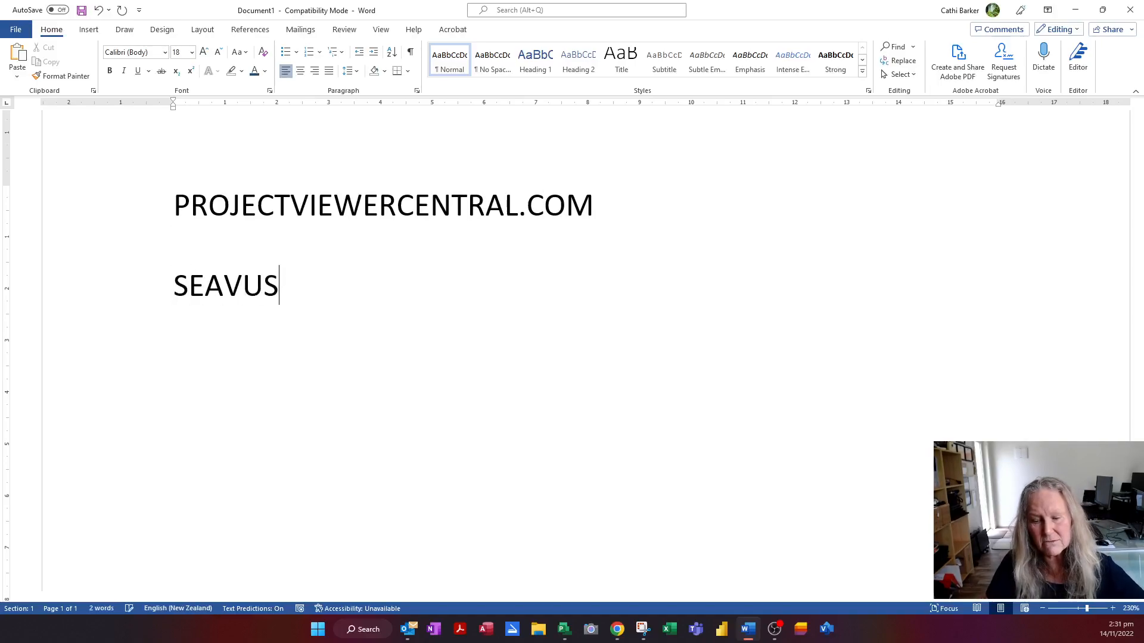
{"action": "type", "text": "PROJECT"}
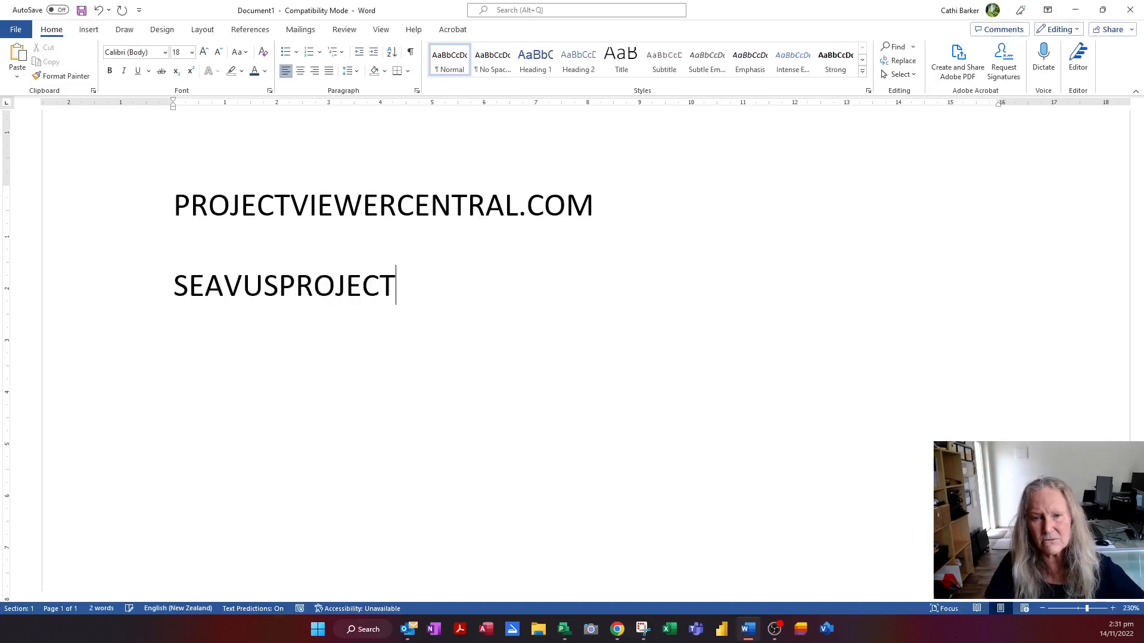
{"action": "type", "text": "VIEWER.COM"}
{"action": "key", "text": "Return"}
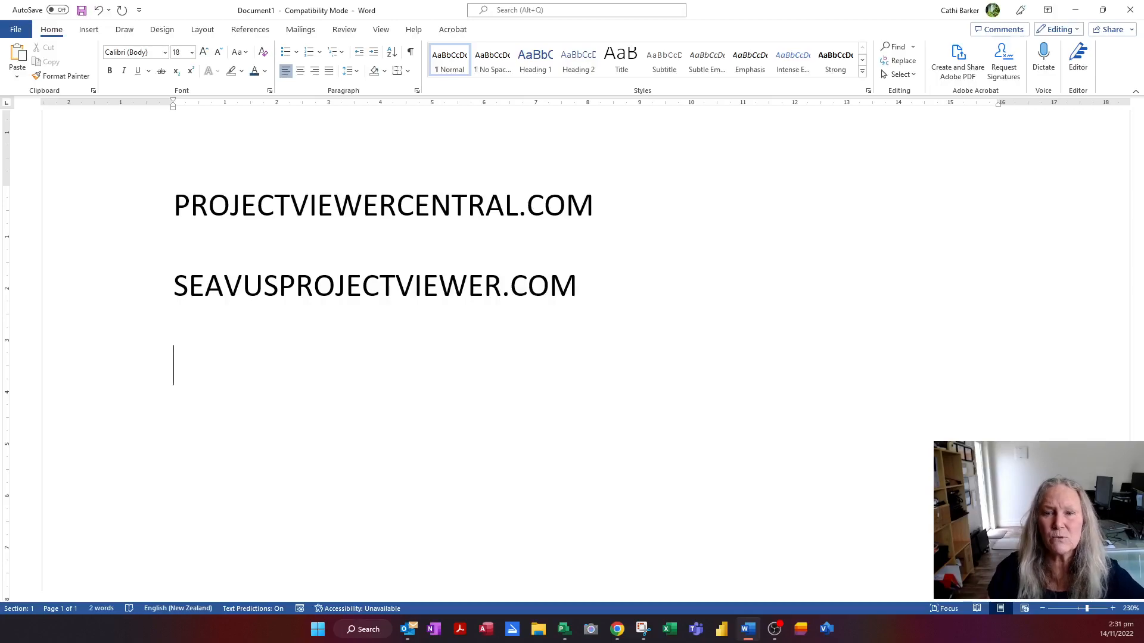
{"action": "left_click", "coordinate": [1130, 10]}
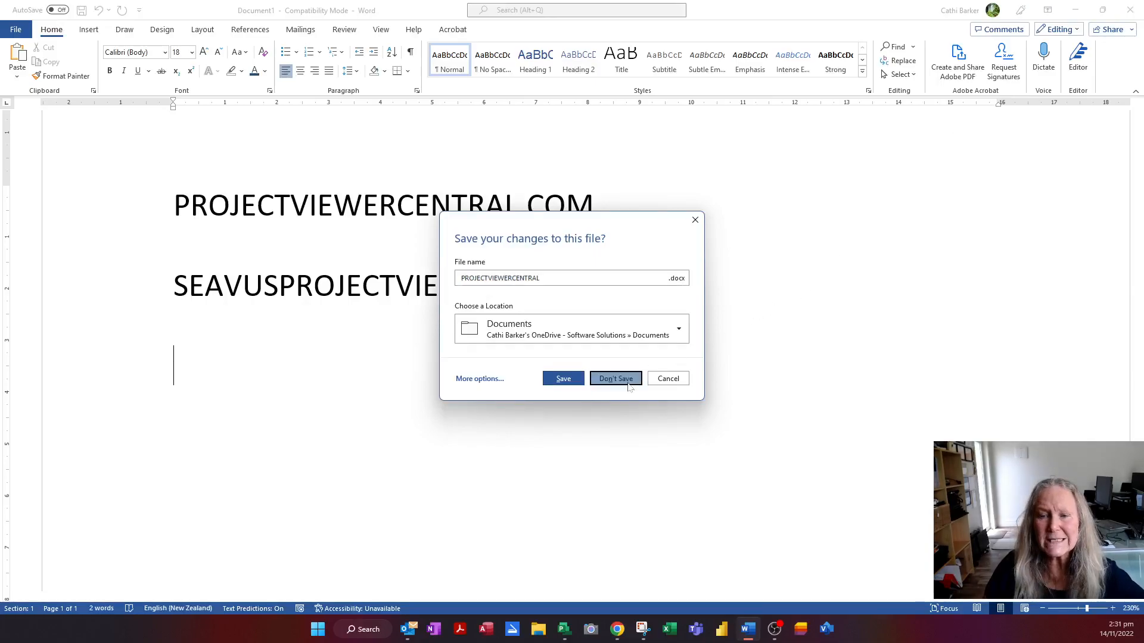
{"action": "left_click", "coordinate": [616, 378]}
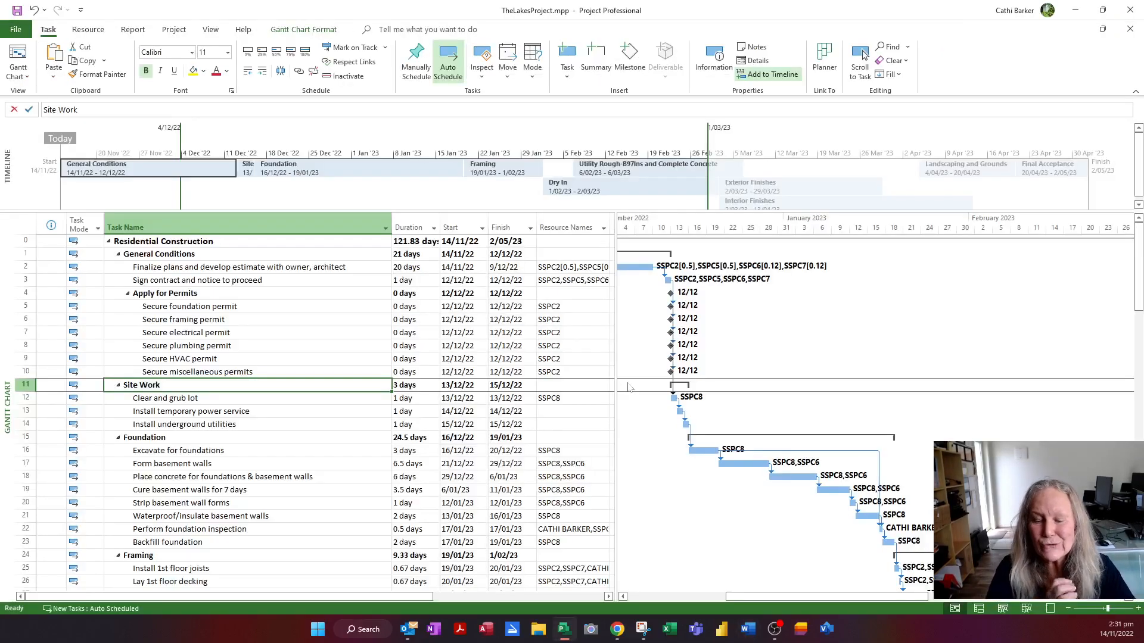